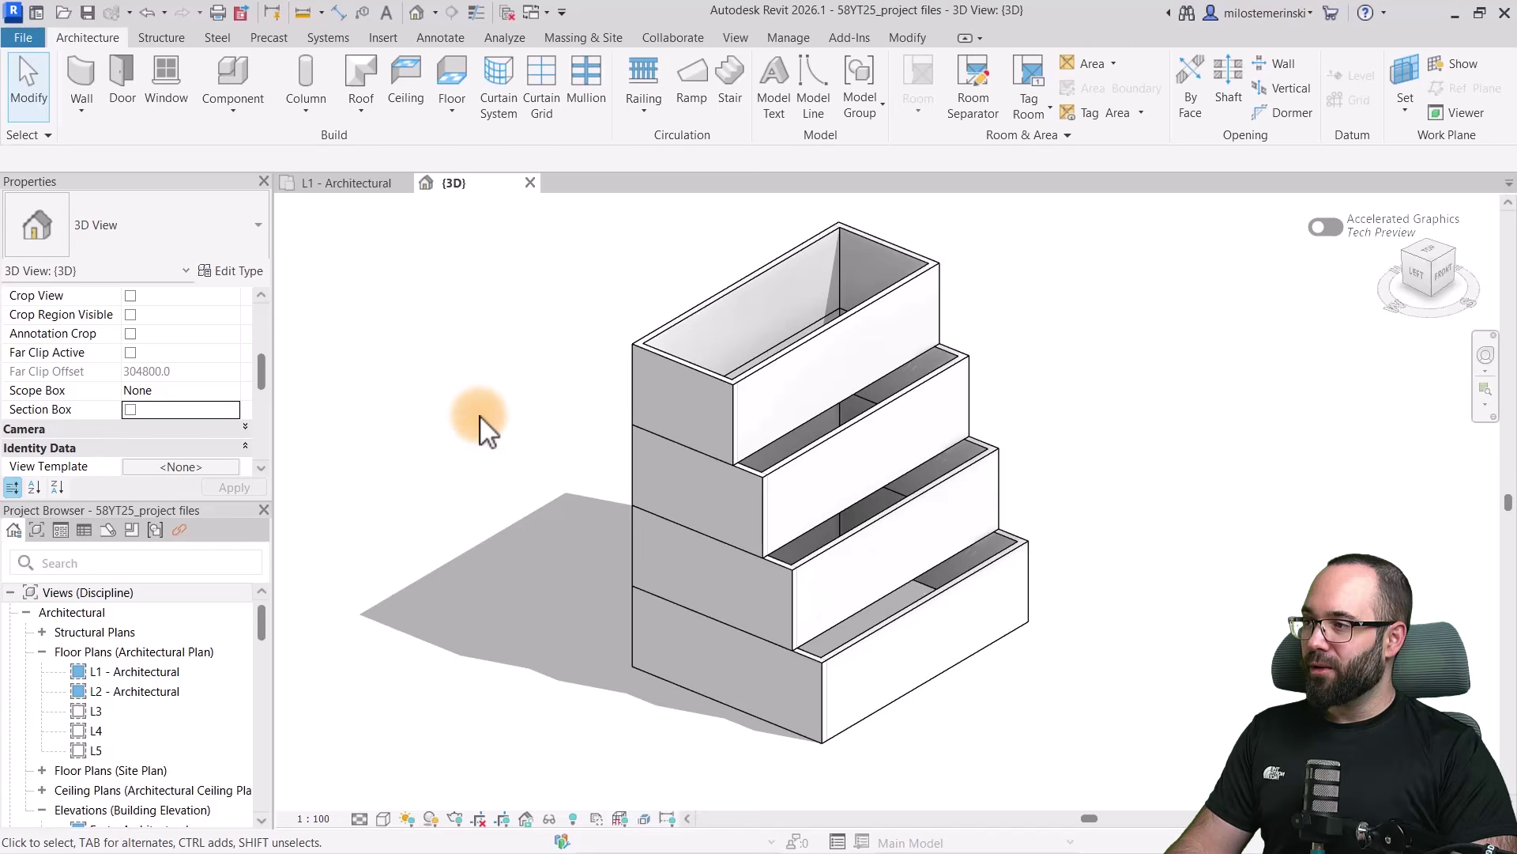
View the stepped model in 3D and open the L1 - Architectural floor plan to inspect its wall outline
{"action": "middle_click_drag", "start_coordinate": [480, 416], "coordinate": [509, 474], "text": "shift"}
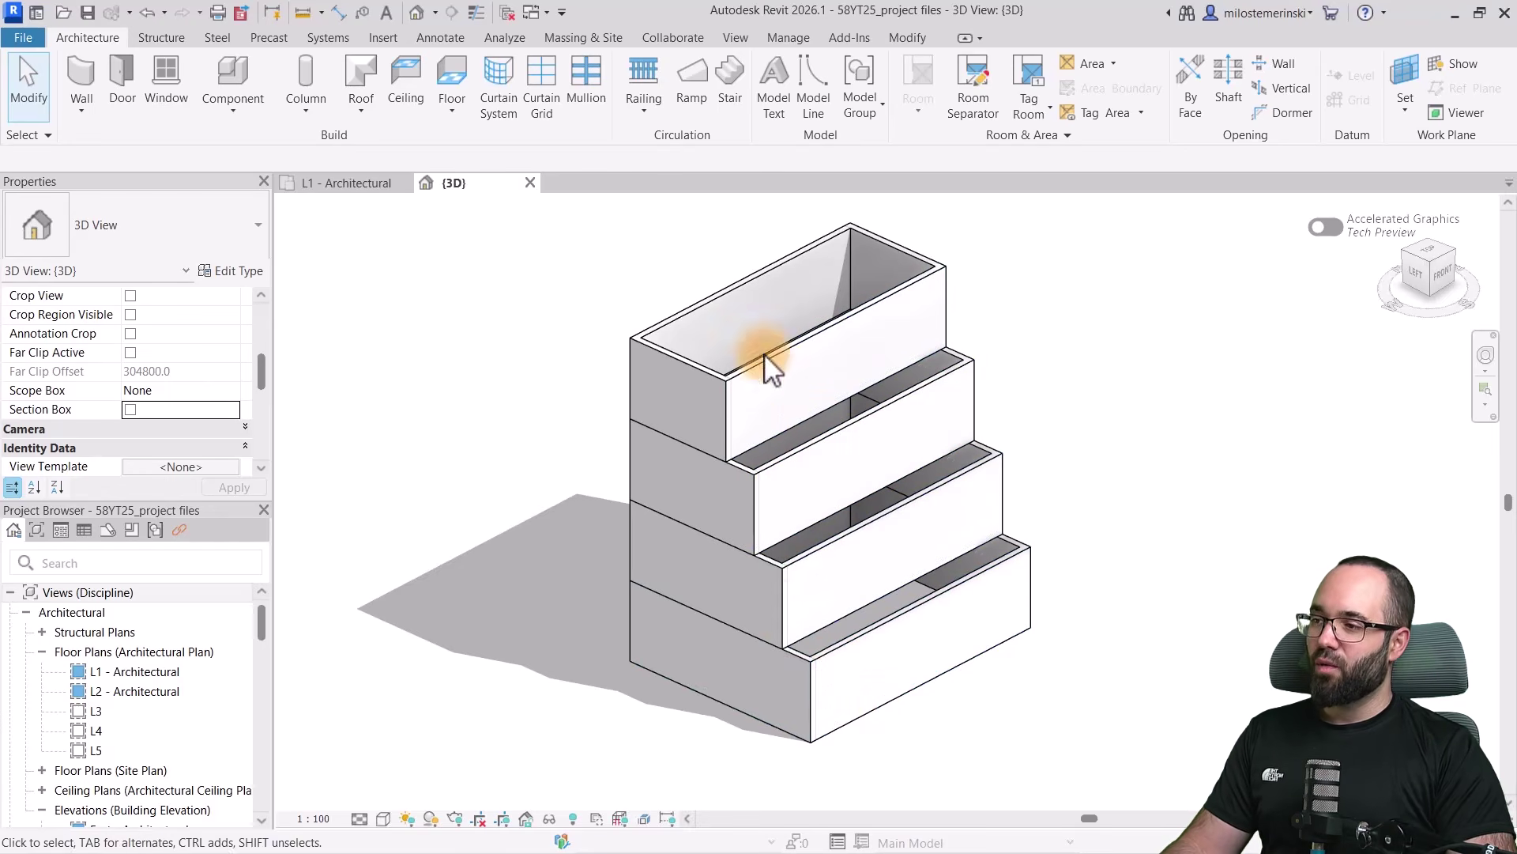
{"action": "left_click", "coordinate": [360, 185]}
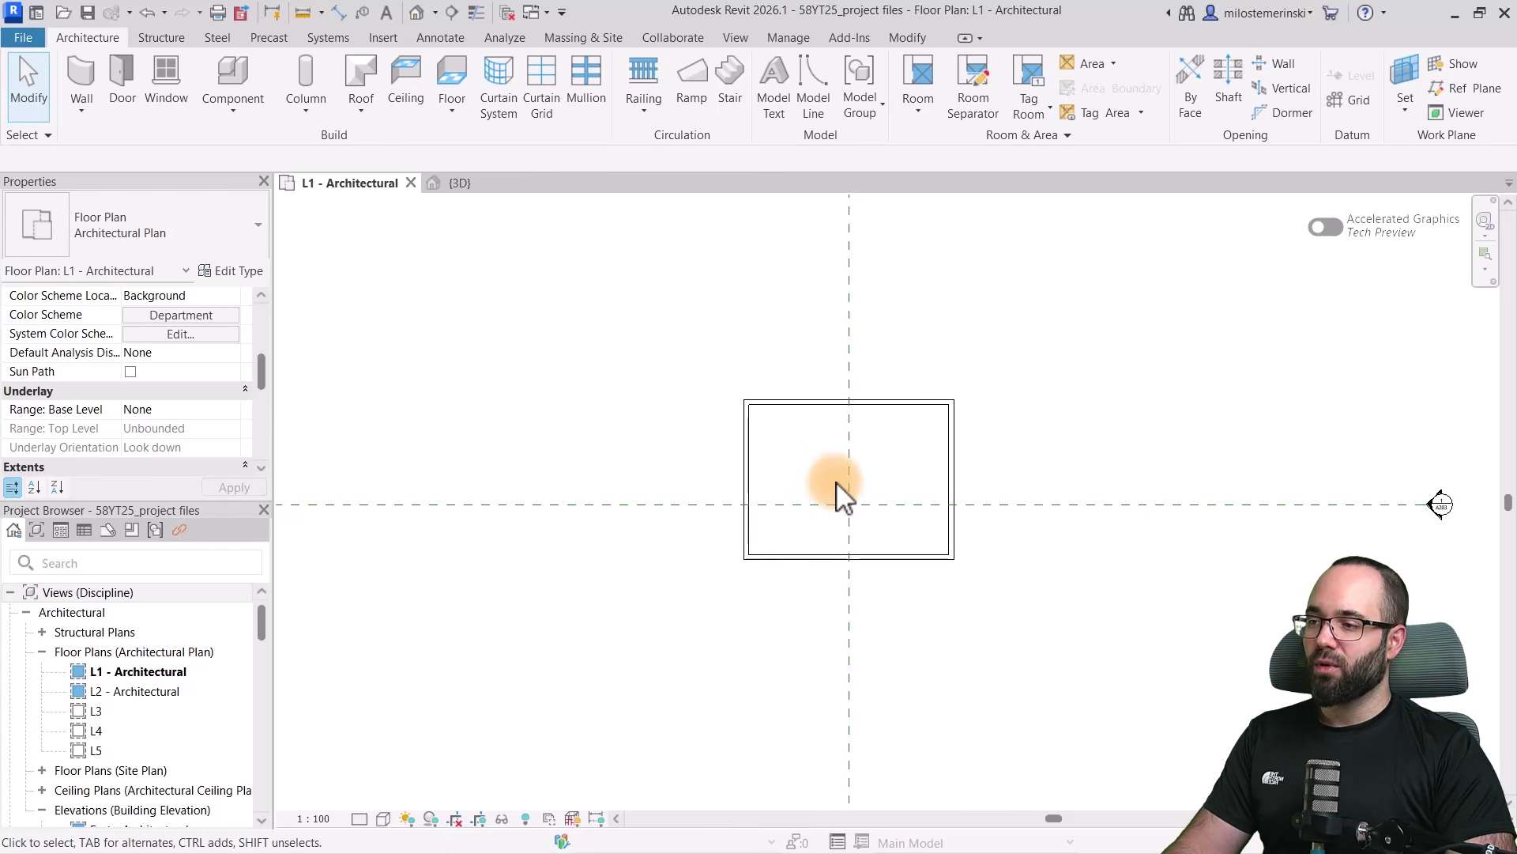
{"action": "scroll", "coordinate": [836, 482], "scroll_direction": "up", "scroll_amount": 4}
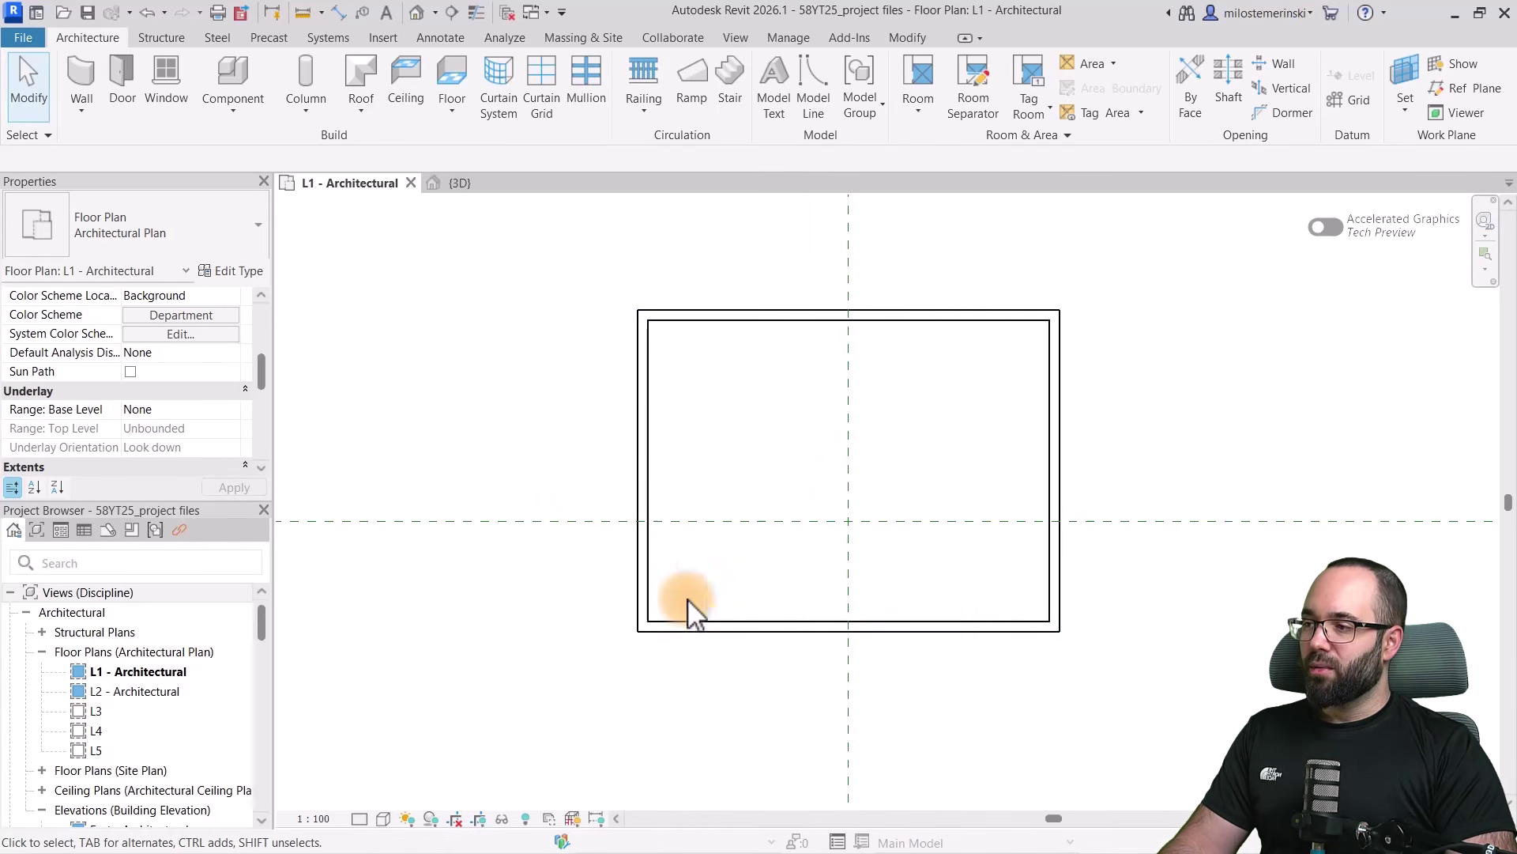
Open the L2 - Architectural floor plan and examine the thin lower-level wall lines beyond the heavy wall outline
{"action": "double_click", "coordinate": [147, 692]}
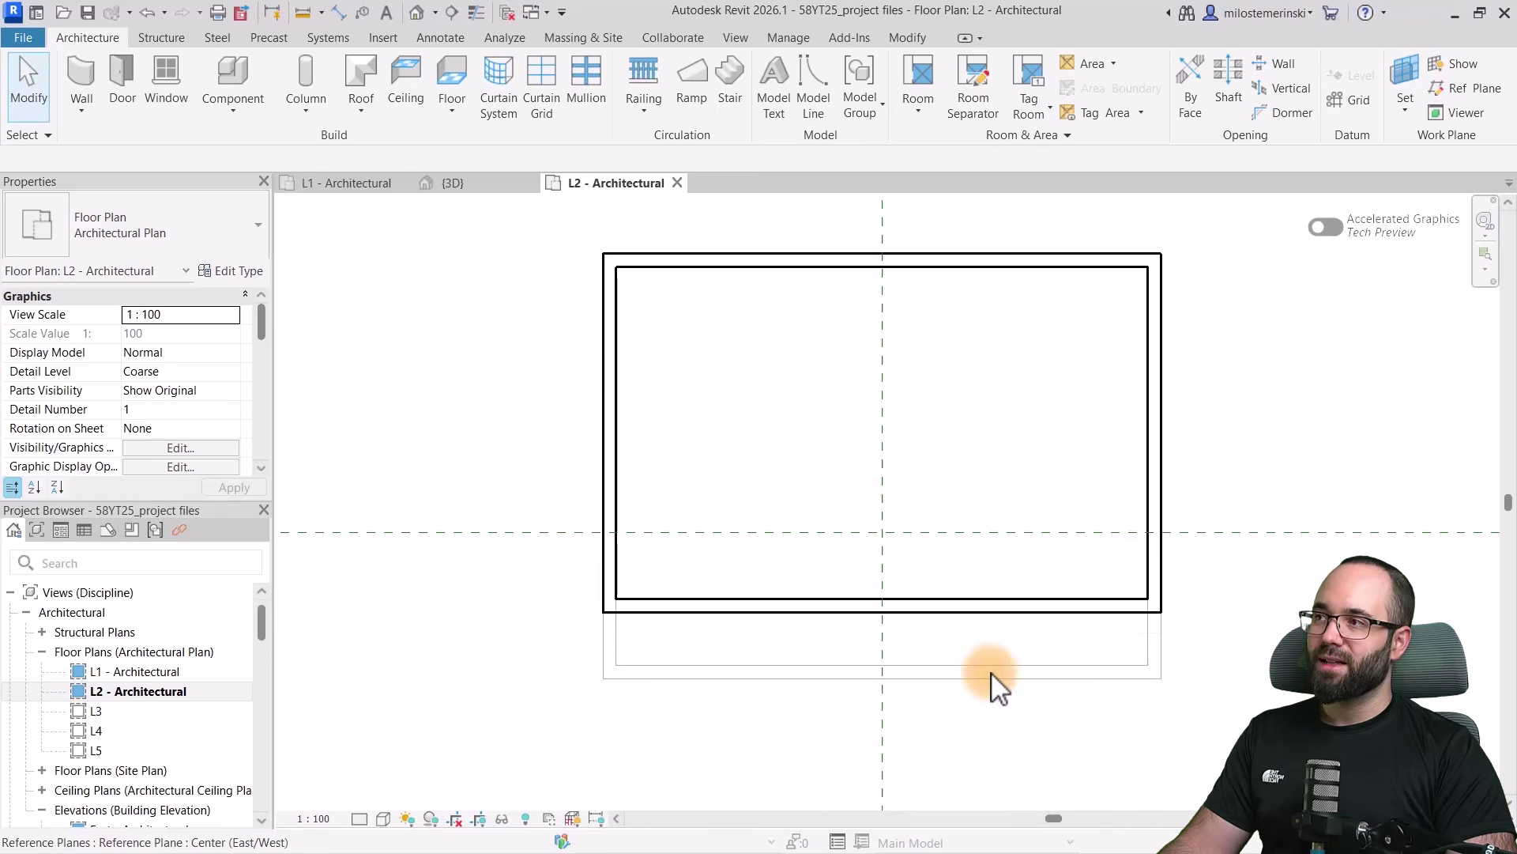
{"action": "scroll", "coordinate": [1144, 688], "scroll_direction": "up", "scroll_amount": 2}
{"action": "middle_click_drag", "start_coordinate": [804, 636], "coordinate": [982, 595]}
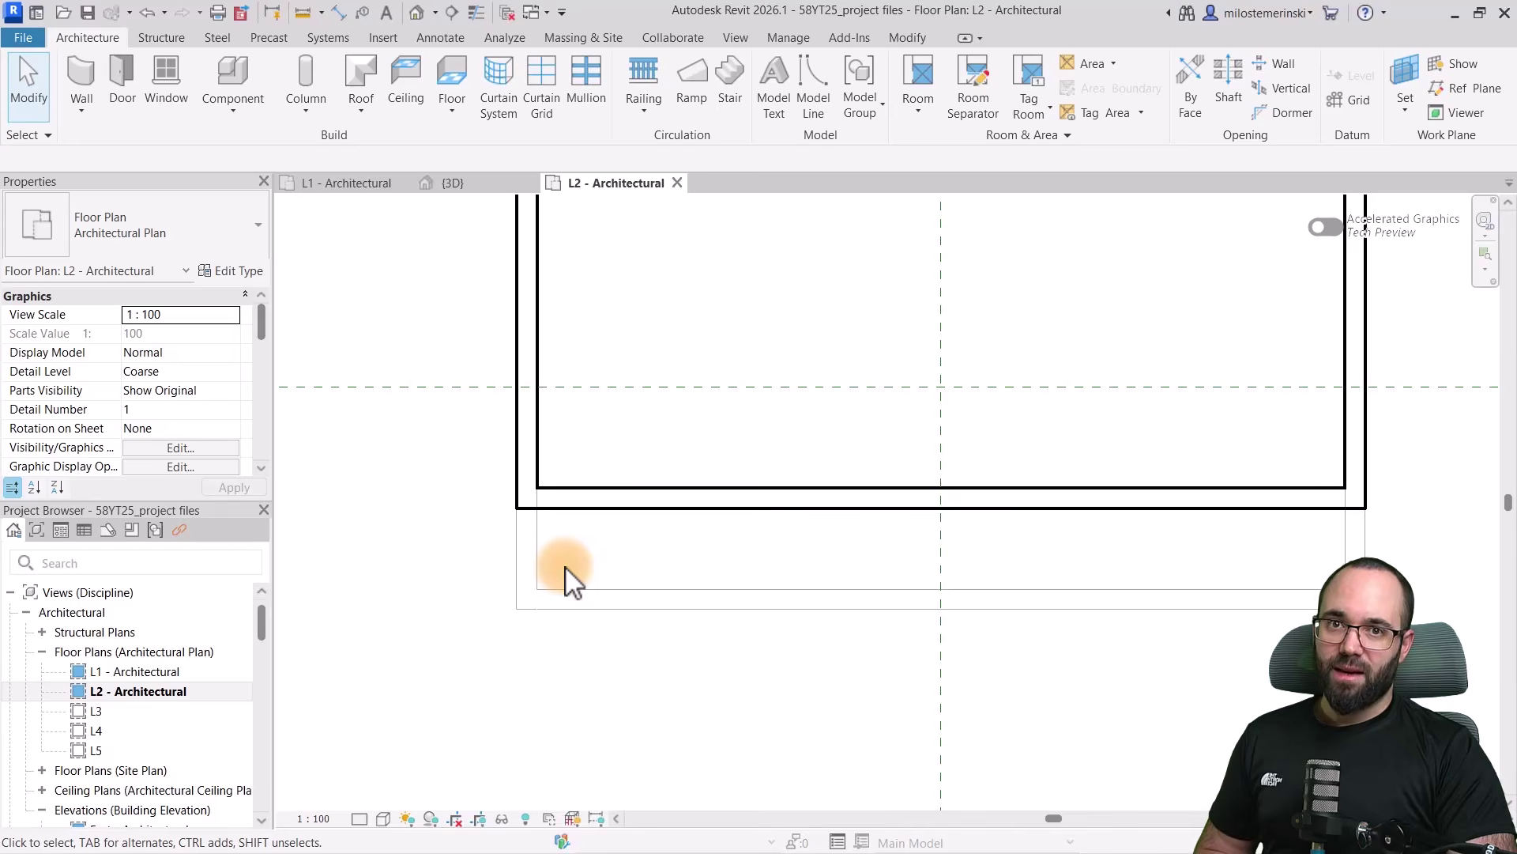
{"action": "scroll", "coordinate": [558, 571], "scroll_direction": "down", "scroll_amount": 2}
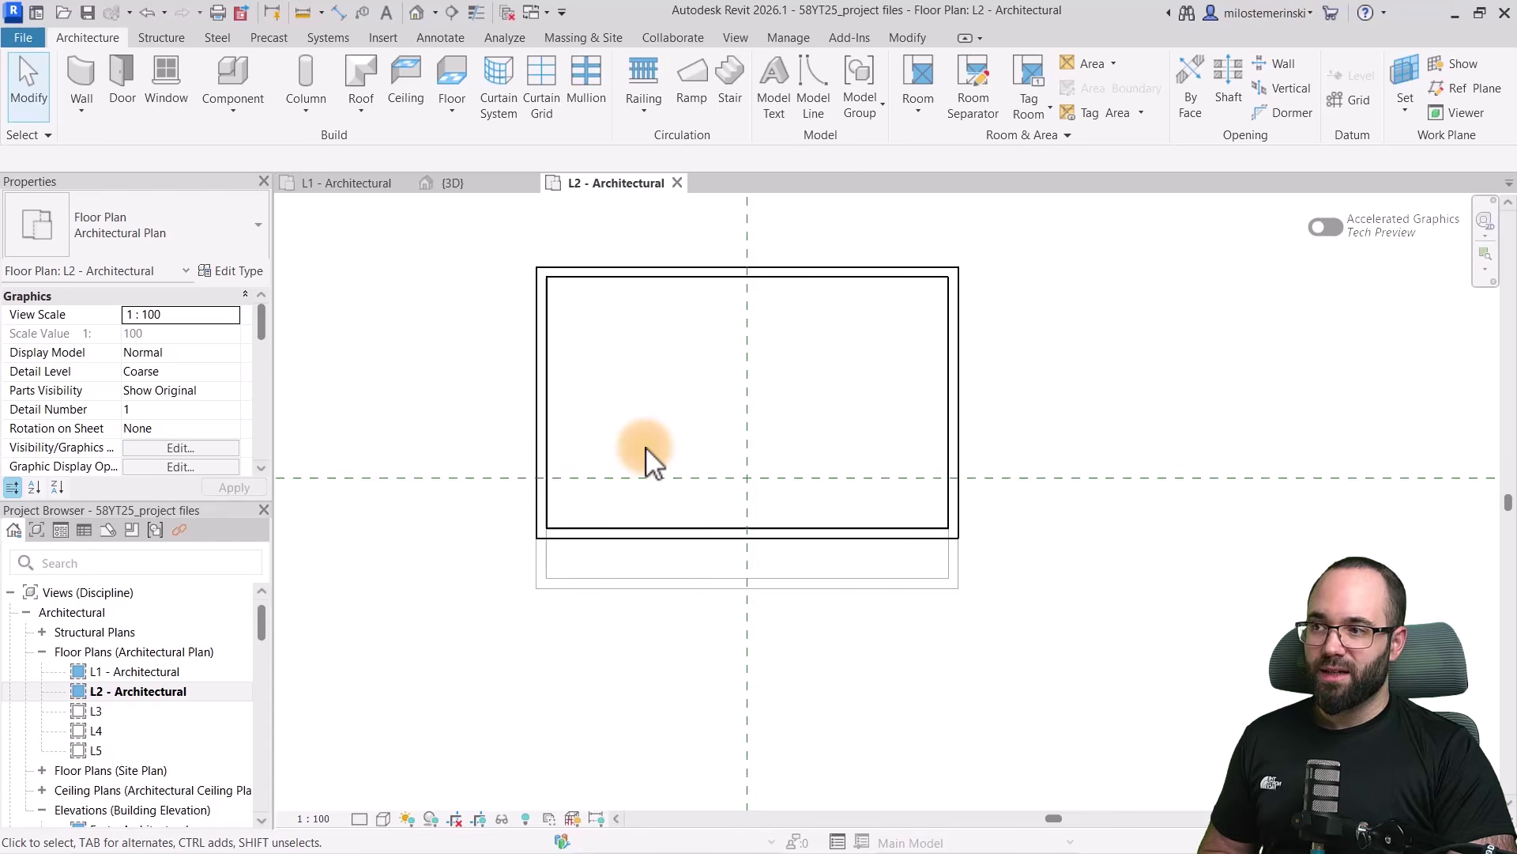
{"action": "scroll", "coordinate": [547, 585], "scroll_direction": "up", "scroll_amount": 4}
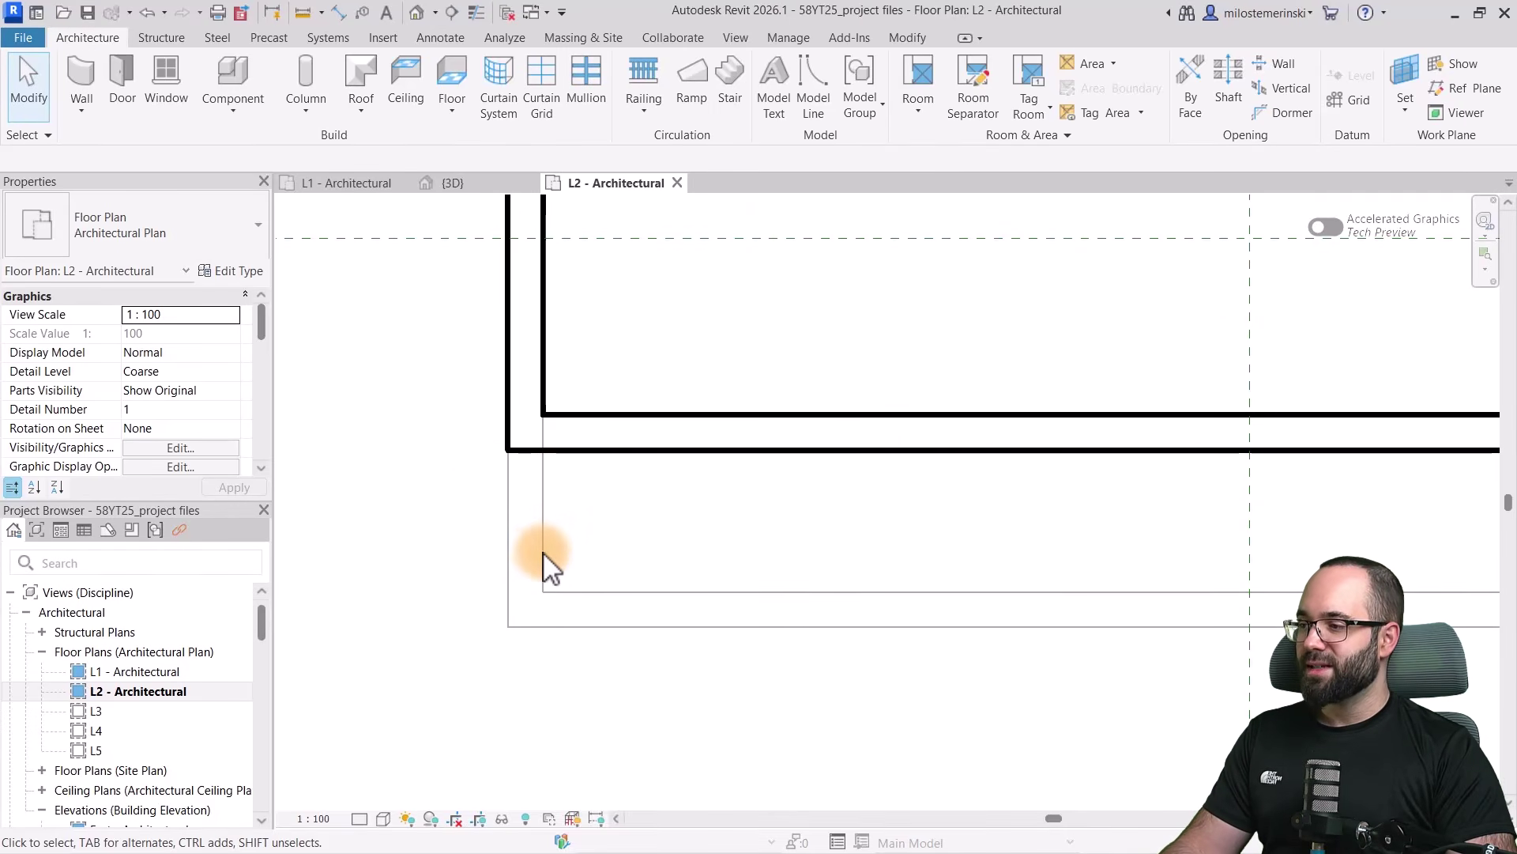
{"action": "scroll", "coordinate": [537, 590], "scroll_direction": "up", "scroll_amount": 5}
{"action": "scroll", "coordinate": [569, 535], "scroll_direction": "down", "scroll_amount": 4}
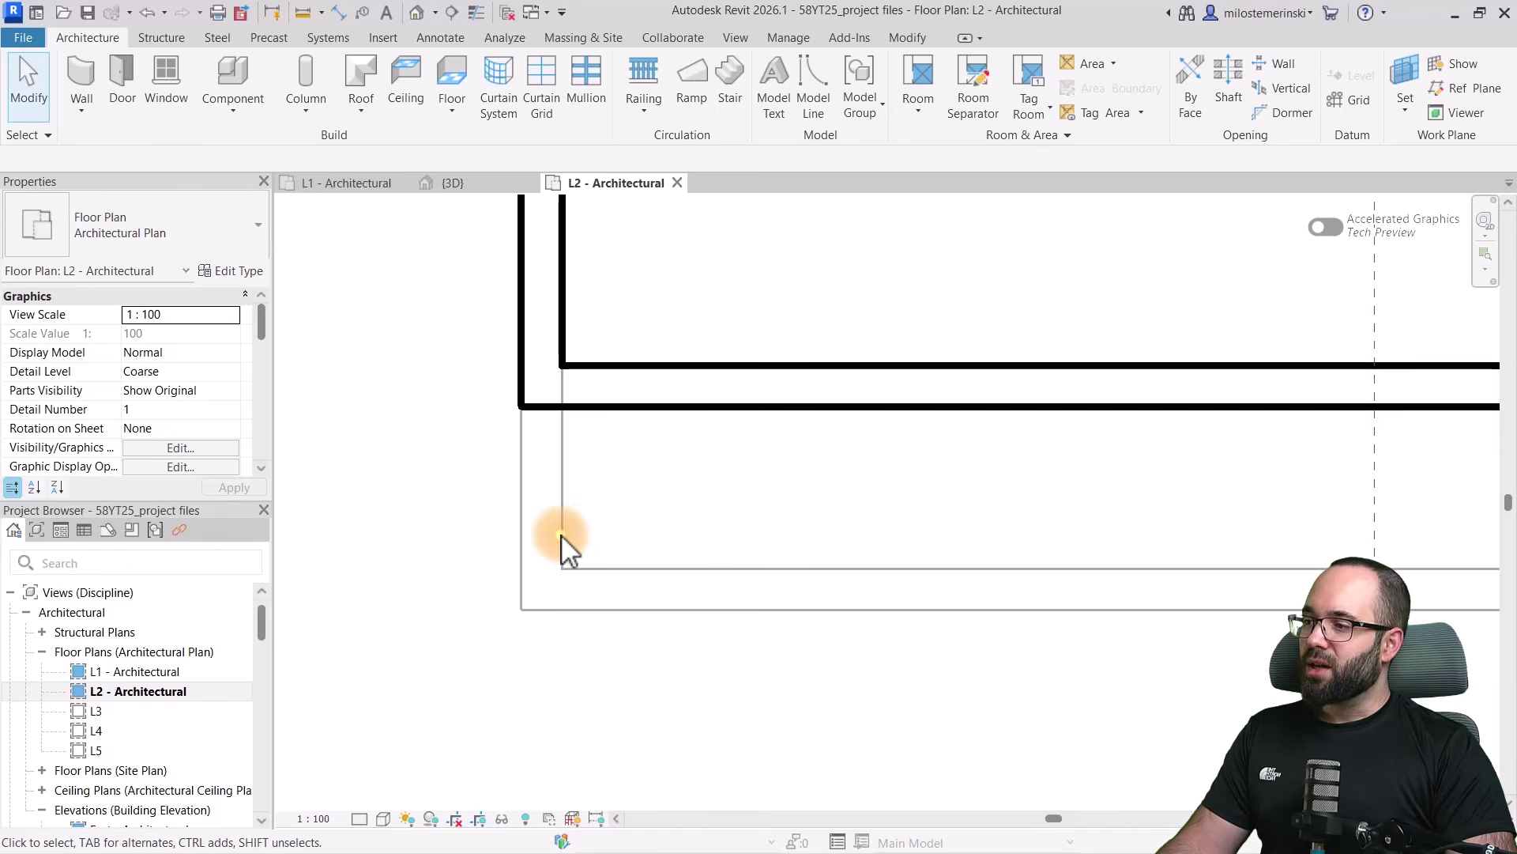
{"action": "scroll", "coordinate": [501, 514], "scroll_direction": "down", "scroll_amount": 3}
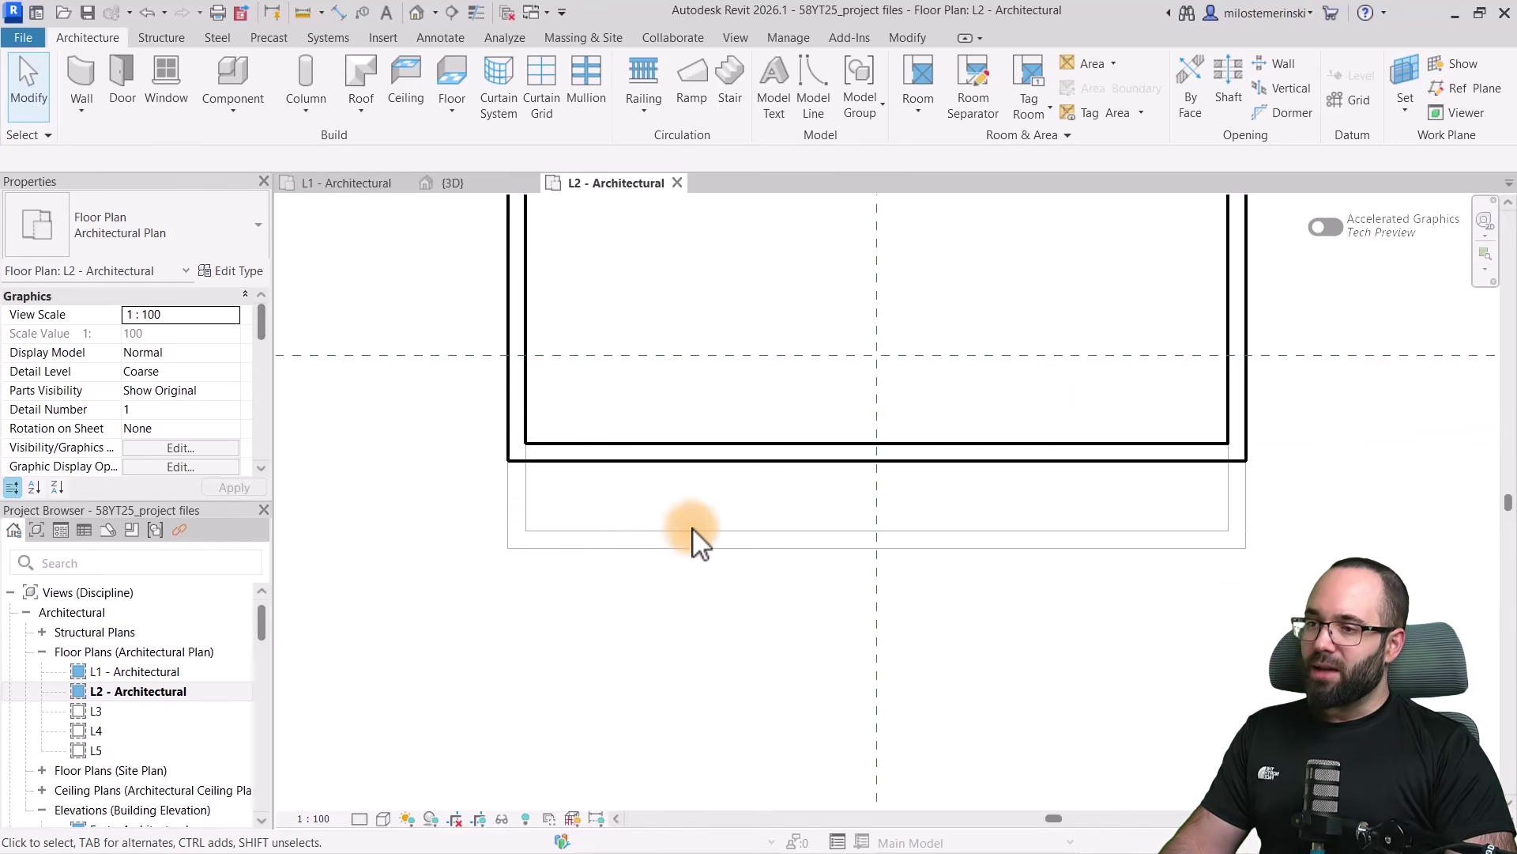
{"action": "scroll", "coordinate": [604, 561], "scroll_direction": "up", "scroll_amount": 1}
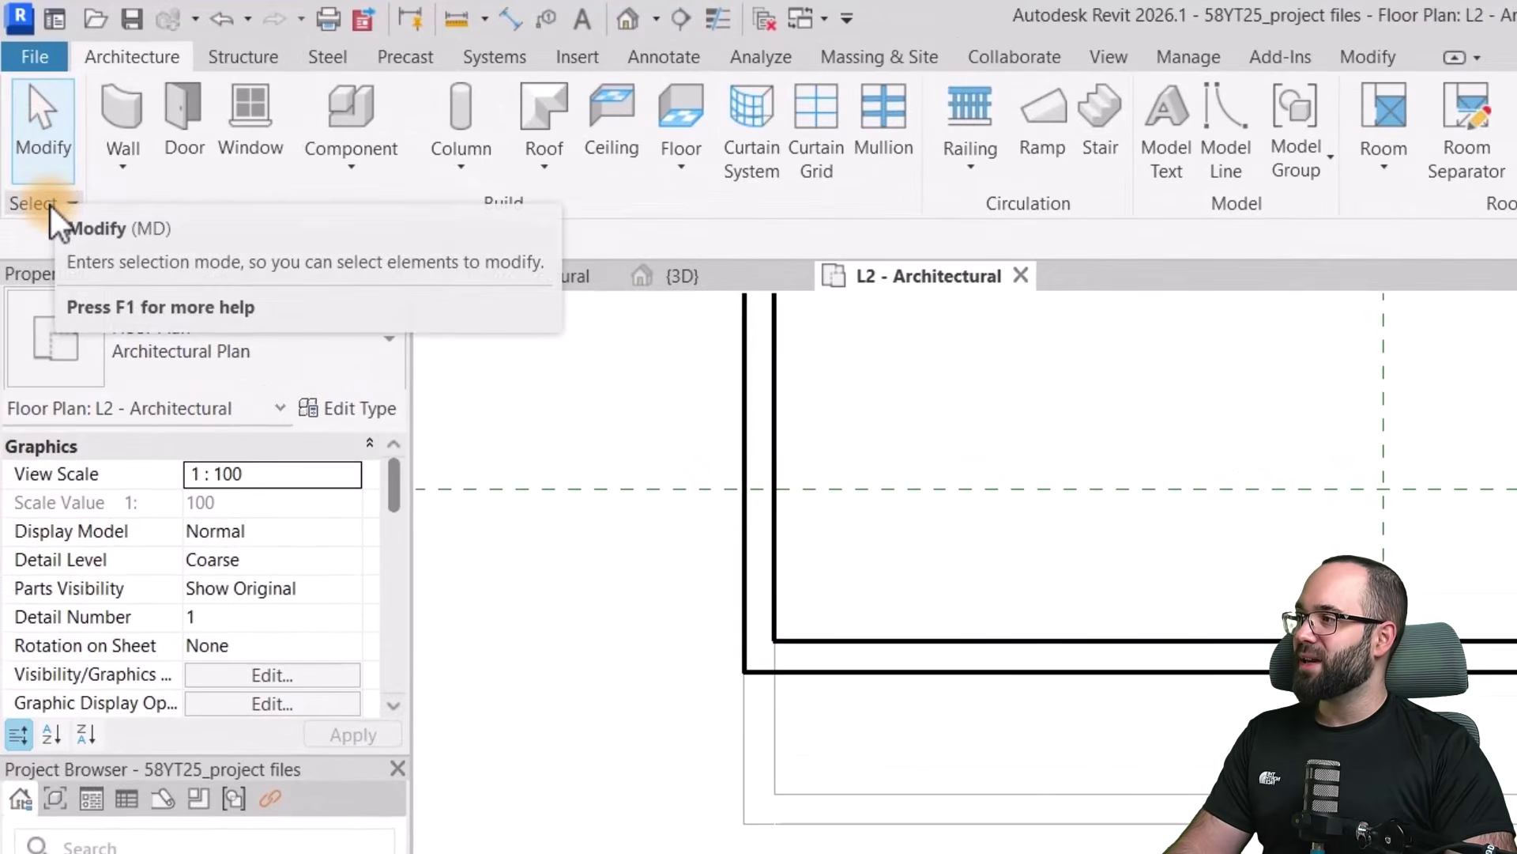
Enable selection of underlay elements and try selecting the thin lower-level walls in the L2 plan
{"action": "left_click", "coordinate": [49, 205]}
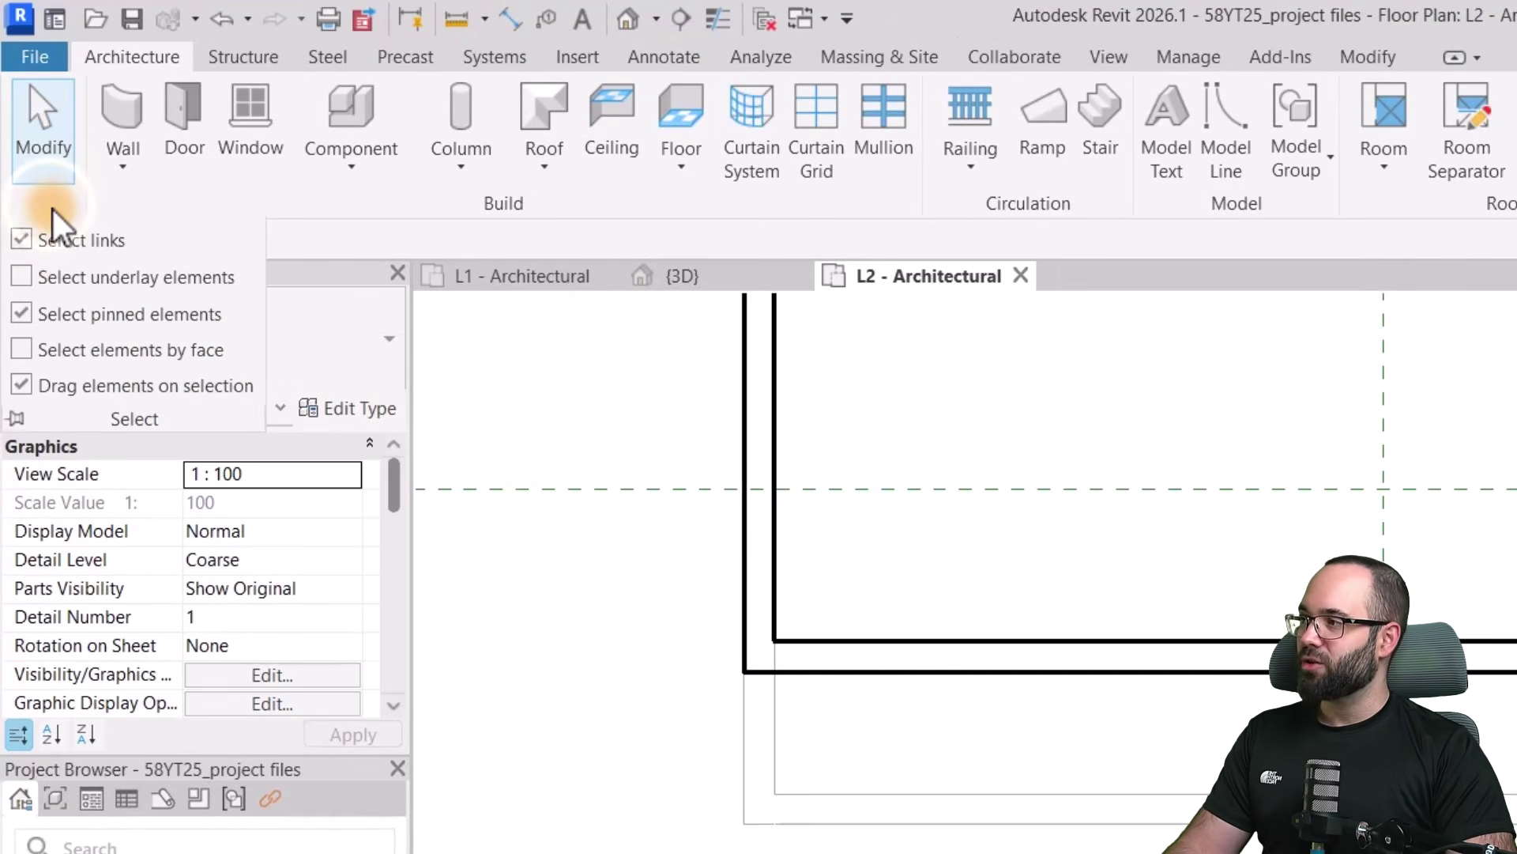
{"action": "left_click", "coordinate": [16, 282]}
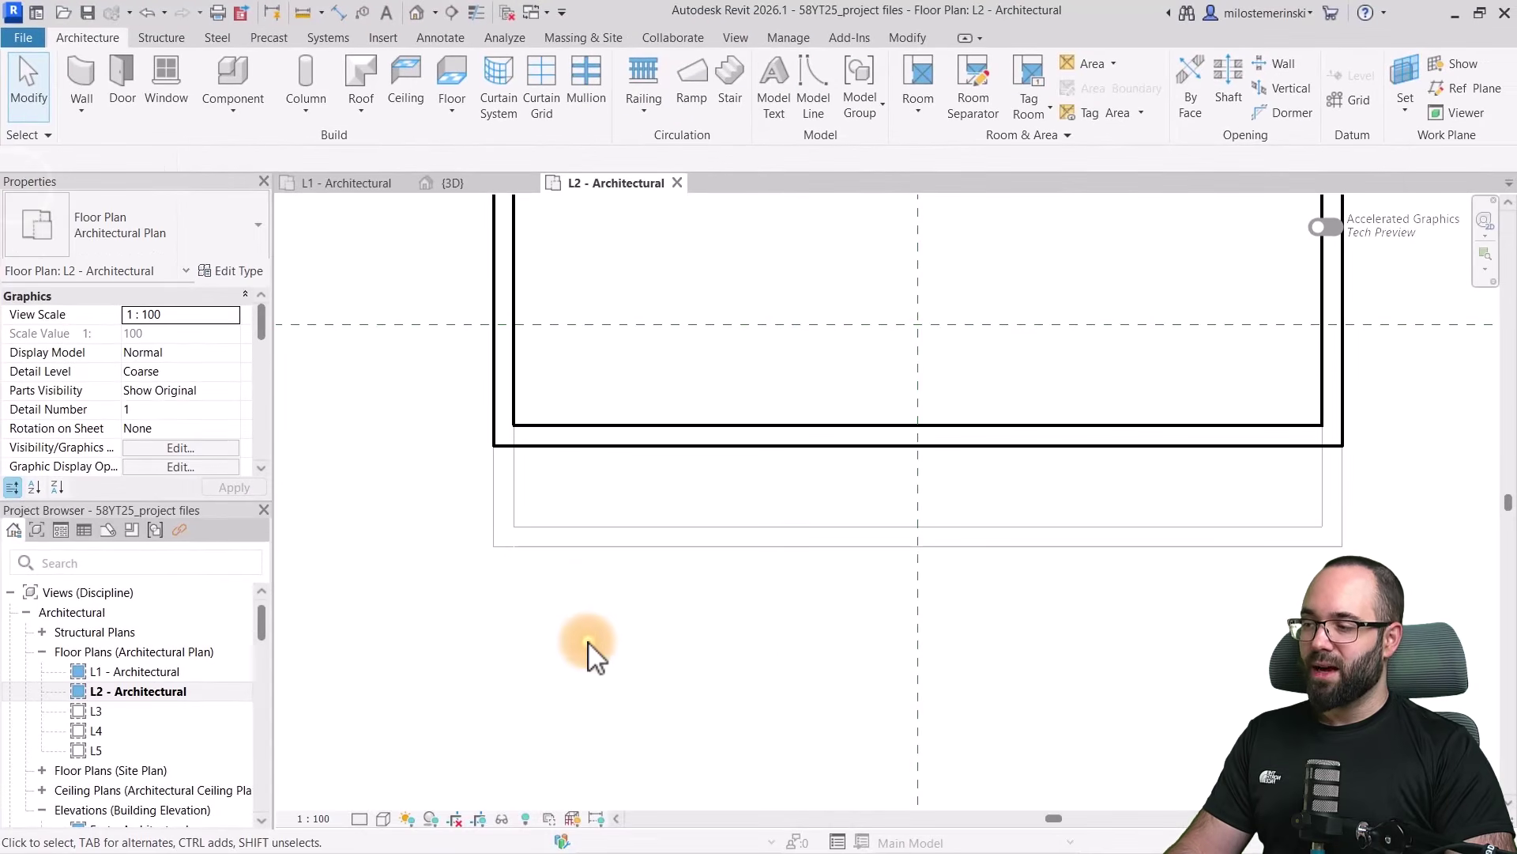
{"action": "left_click", "coordinate": [493, 500]}
{"action": "left_click", "coordinate": [553, 526]}
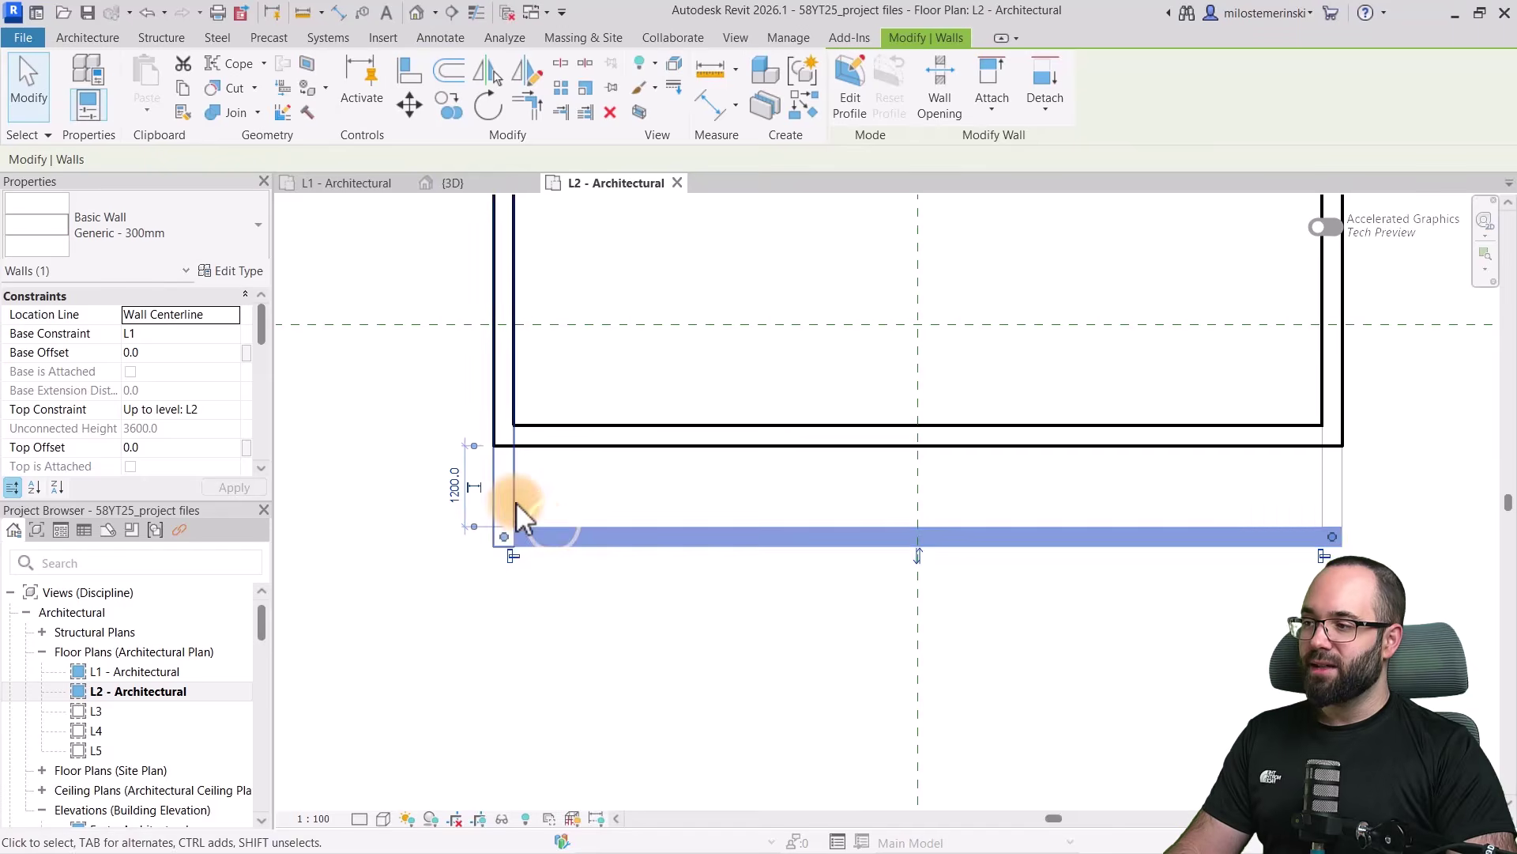
{"action": "left_click", "coordinate": [515, 501]}
{"action": "left_click", "coordinate": [553, 537]}
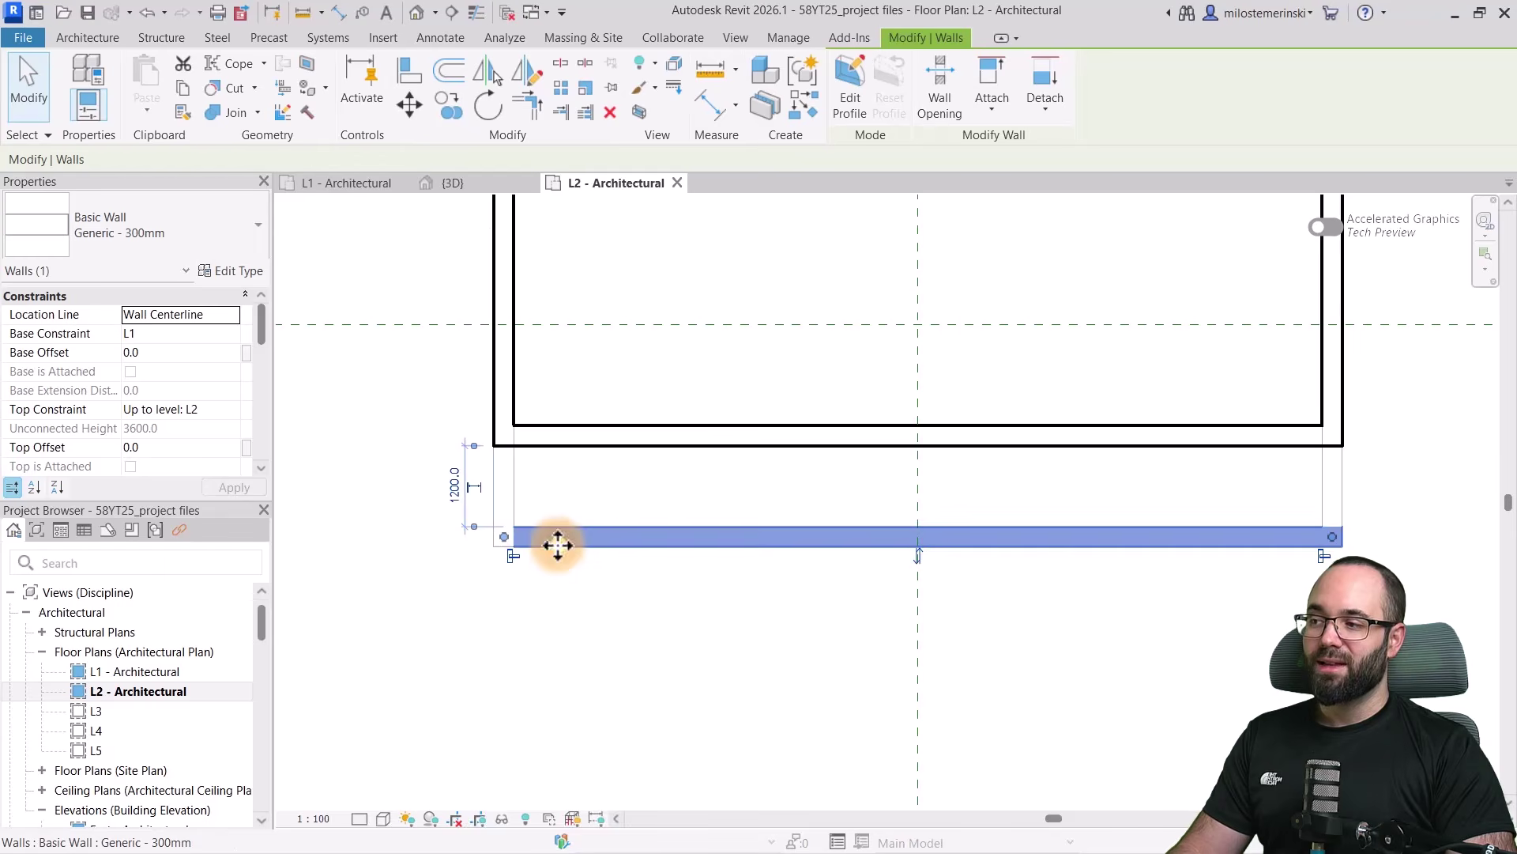
{"action": "mouse_move", "coordinate": [576, 531]}
{"action": "left_mouse_down"}
{"action": "mouse_move", "coordinate": [566, 583]}
{"action": "mouse_move", "coordinate": [569, 529]}
{"action": "left_mouse_up"}
{"action": "left_click", "coordinate": [632, 507]}
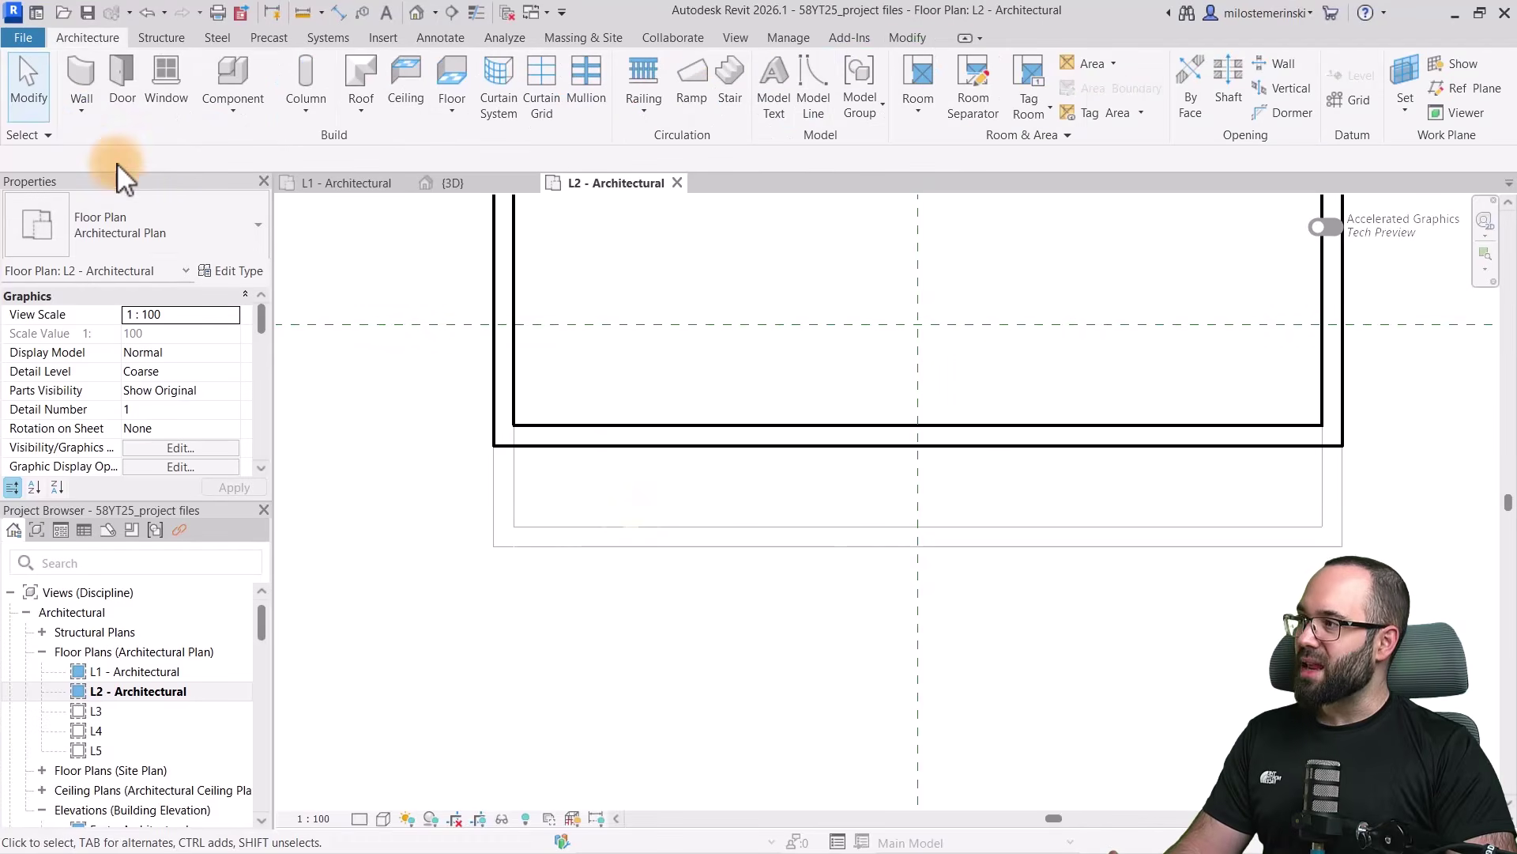
Turn off the selection of underlay elements
{"action": "left_click", "coordinate": [48, 136]}
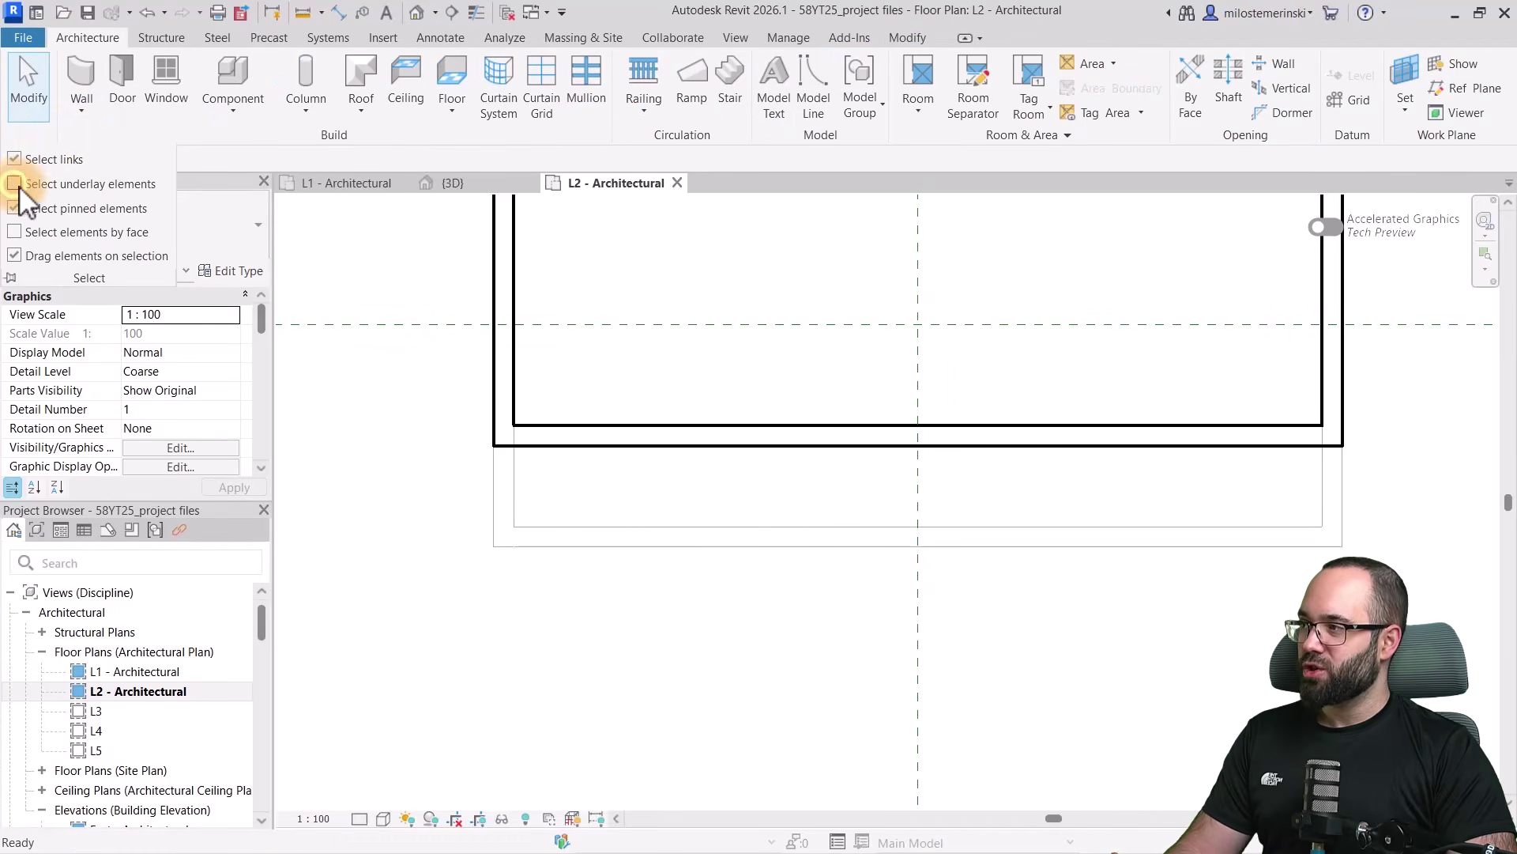
{"action": "left_click", "coordinate": [570, 629]}
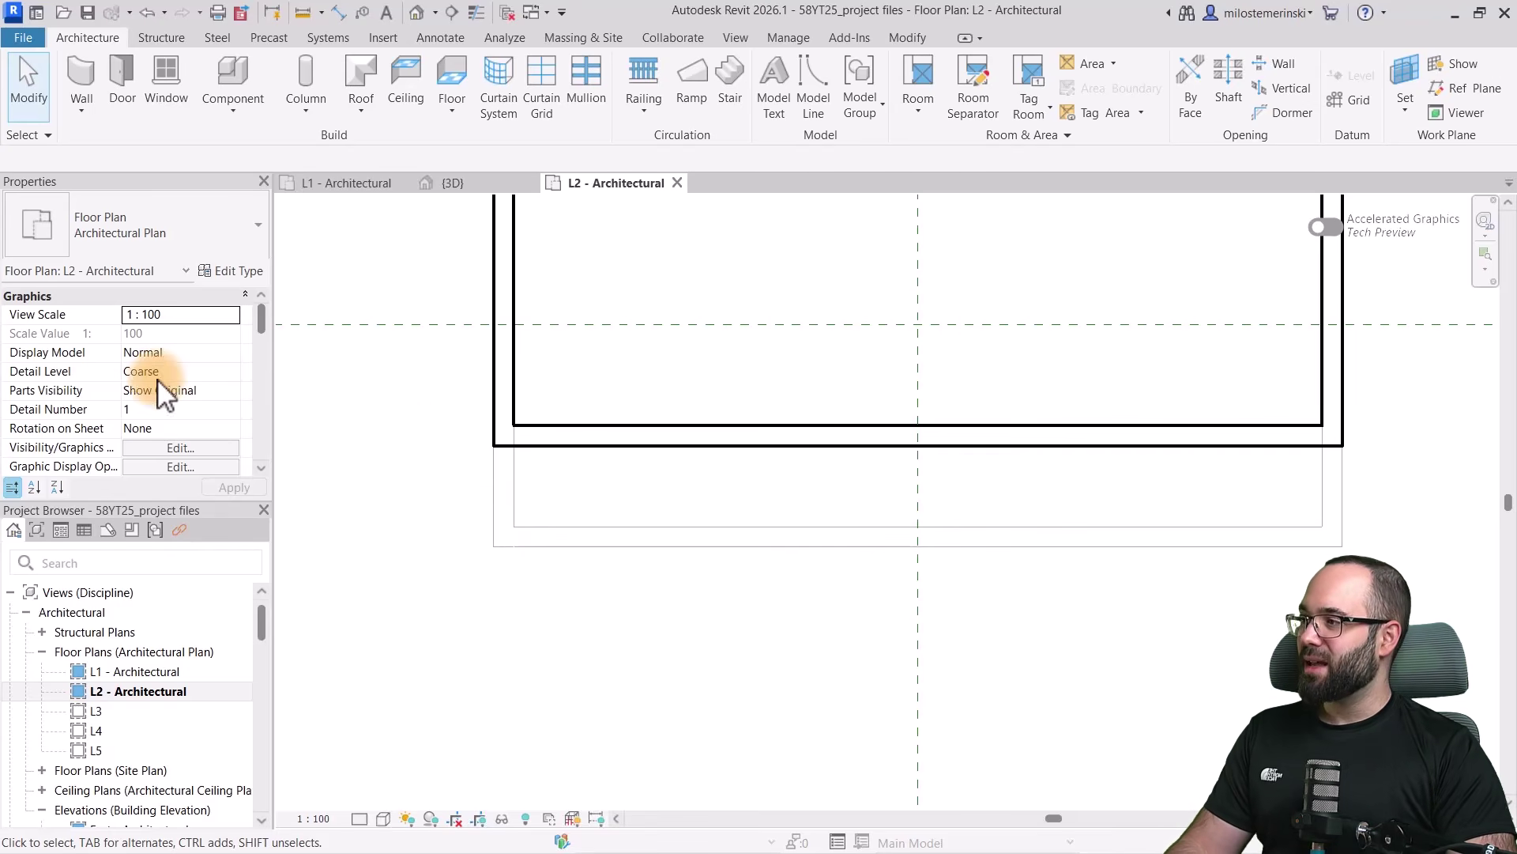
Set the base level of the L2 plan's underlay range to None and apply it
{"action": "scroll", "coordinate": [158, 380], "scroll_direction": "down", "scroll_amount": 7}
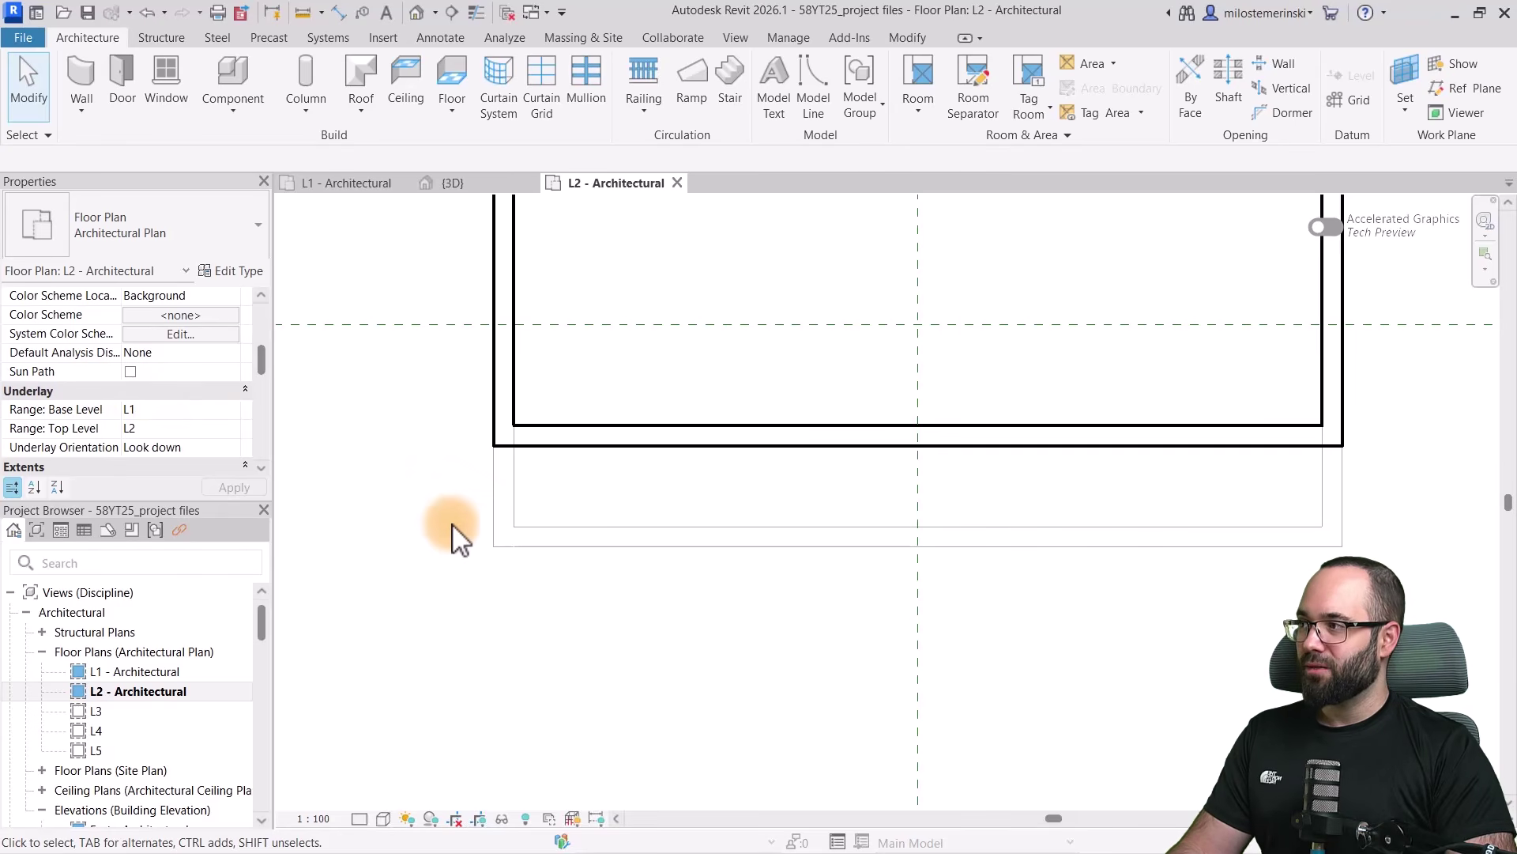
{"action": "left_click", "coordinate": [593, 596]}
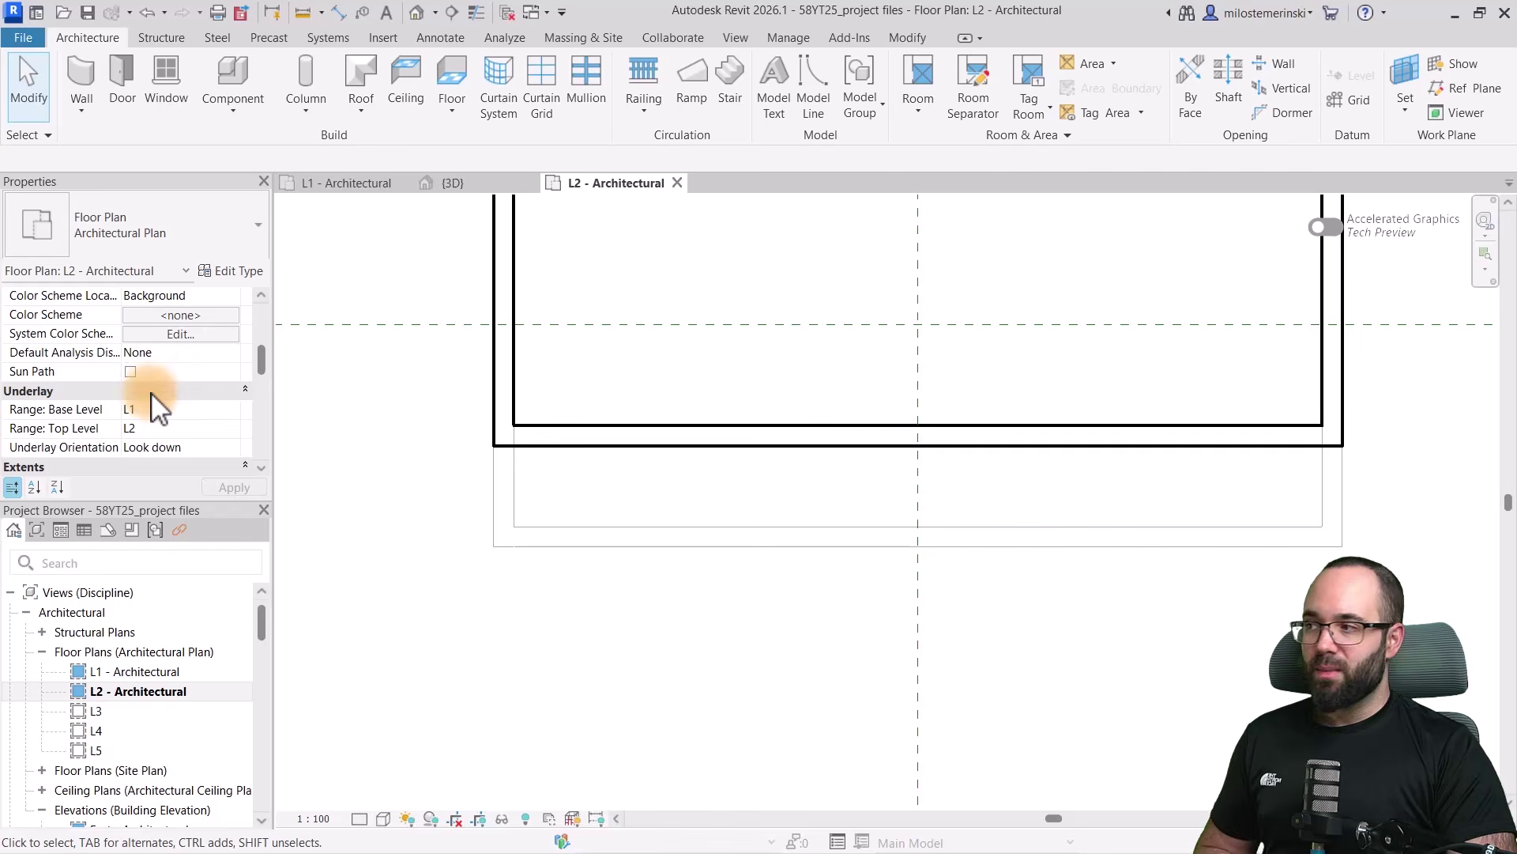
{"action": "scroll", "coordinate": [101, 395], "scroll_direction": "down", "scroll_amount": 1}
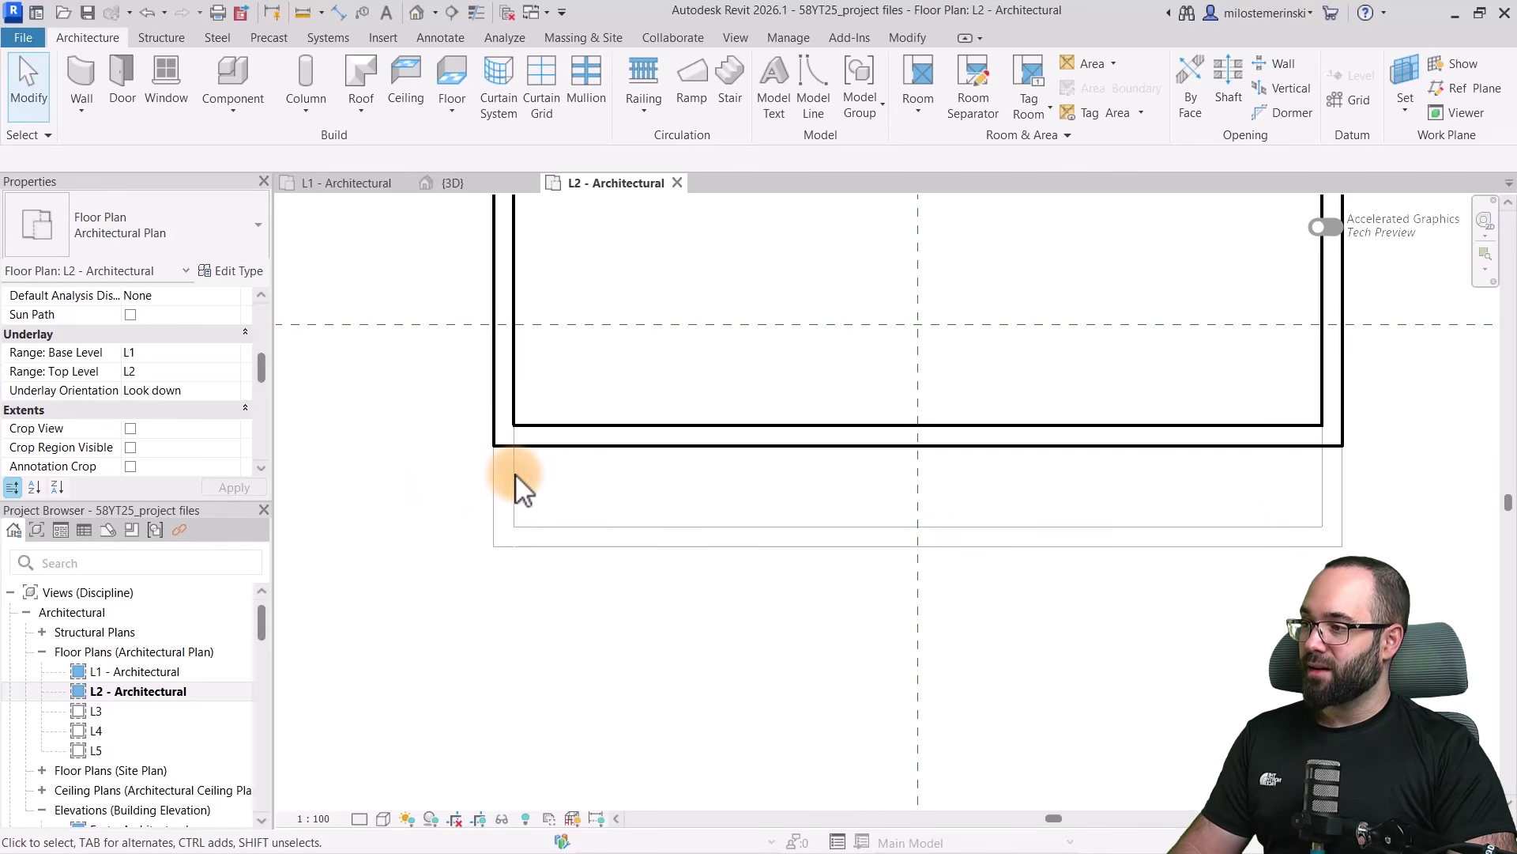
{"action": "scroll", "coordinate": [515, 475], "scroll_direction": "up", "scroll_amount": 5}
{"action": "scroll", "coordinate": [497, 502], "scroll_direction": "down", "scroll_amount": 4}
{"action": "middle_click_drag", "start_coordinate": [626, 515], "coordinate": [568, 509]}
{"action": "scroll", "coordinate": [562, 508], "scroll_direction": "down", "scroll_amount": 1}
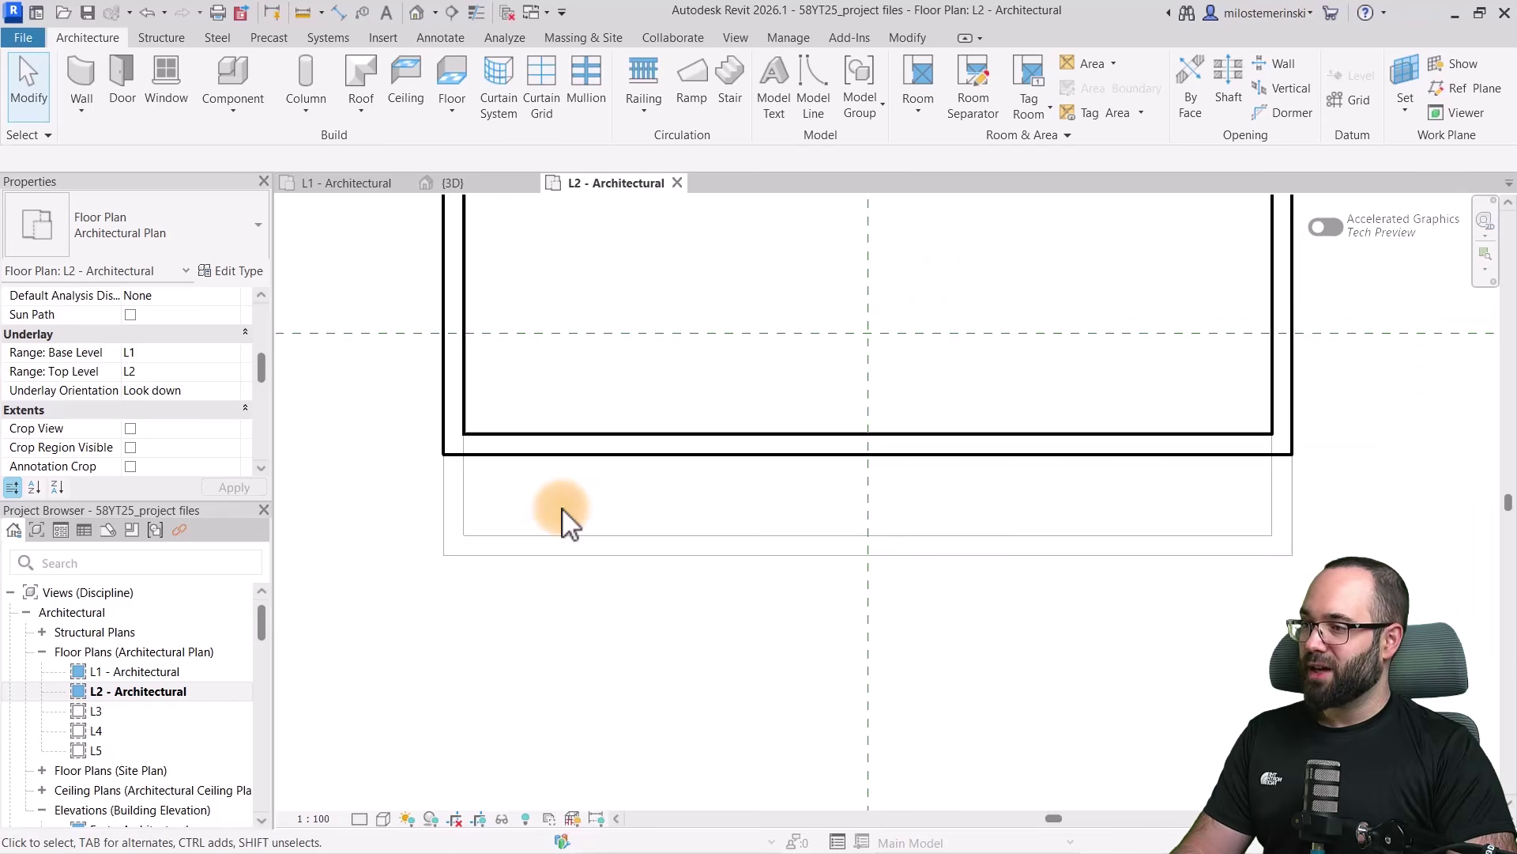
{"action": "left_click", "coordinate": [229, 352]}
{"action": "left_click", "coordinate": [231, 353]}
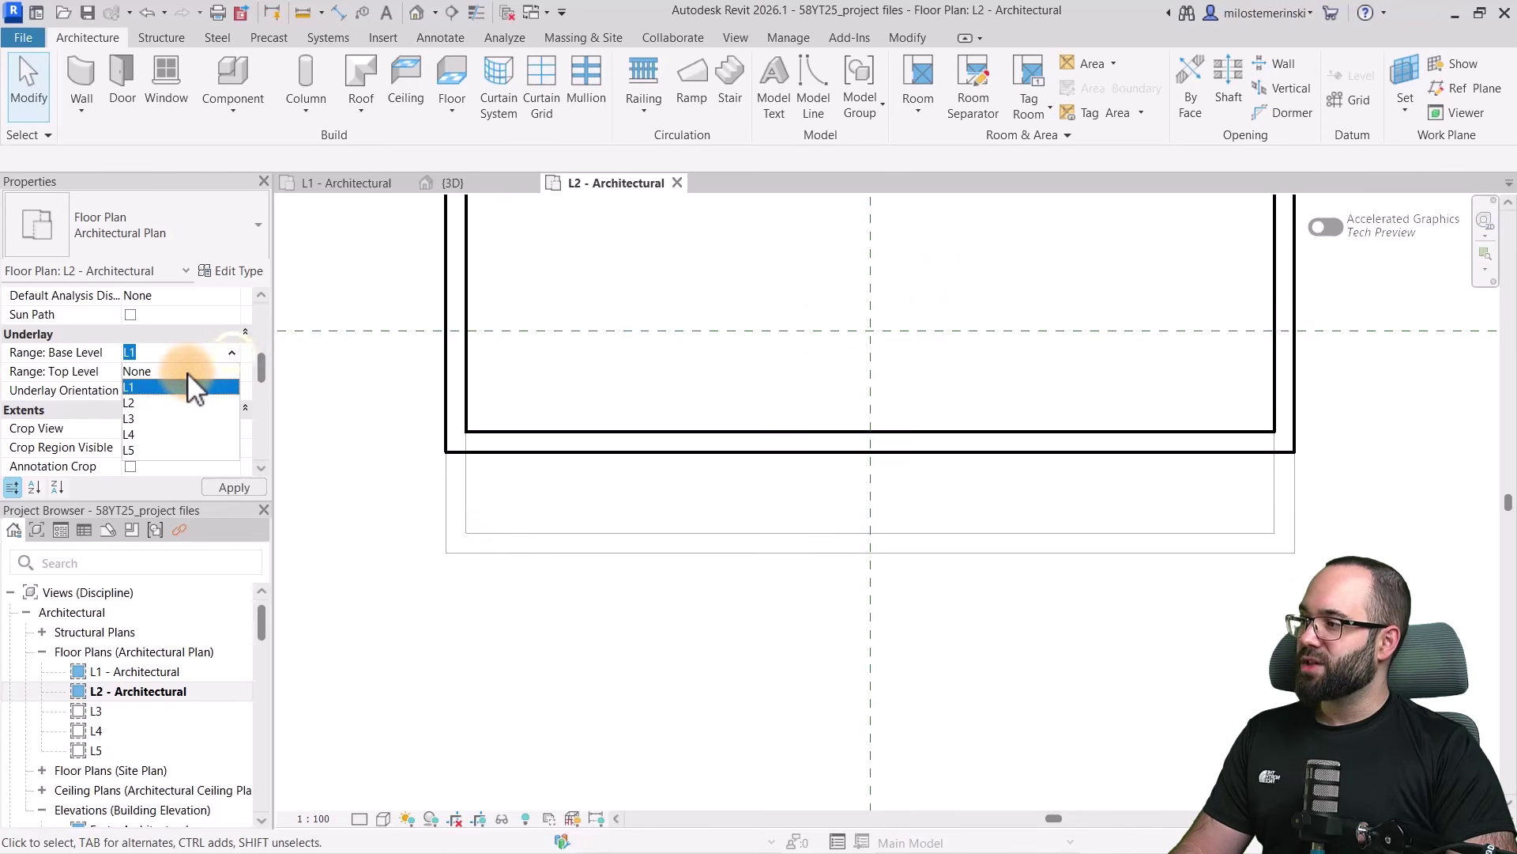
{"action": "left_click", "coordinate": [188, 371]}
{"action": "left_click", "coordinate": [237, 486]}
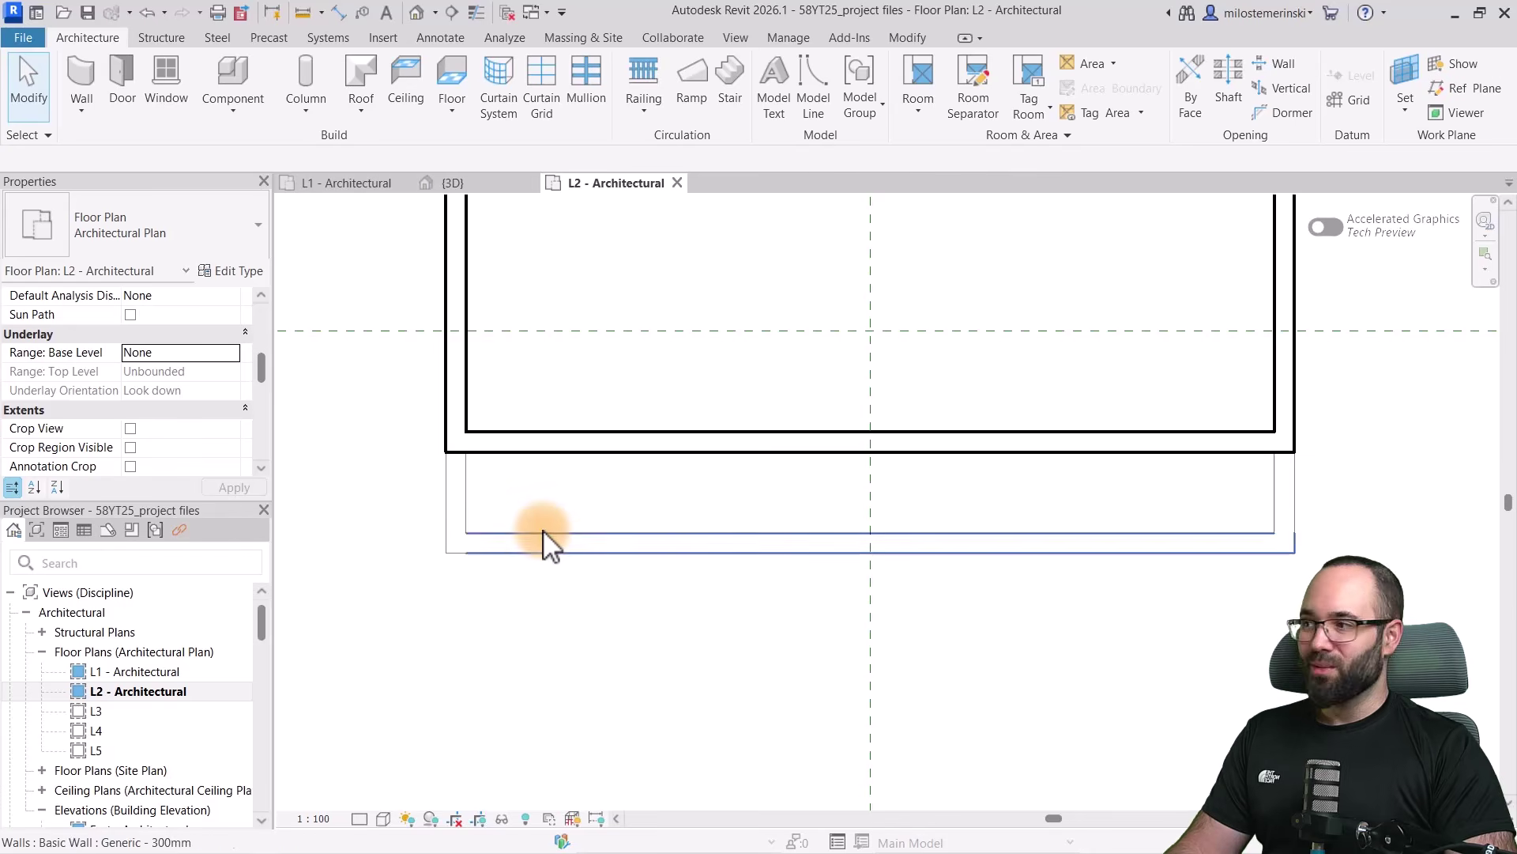
Test whether the thin lower-level walls in the L2 plan can be selected and check the selection options
{"action": "scroll", "coordinate": [153, 401], "scroll_direction": "down", "scroll_amount": 3}
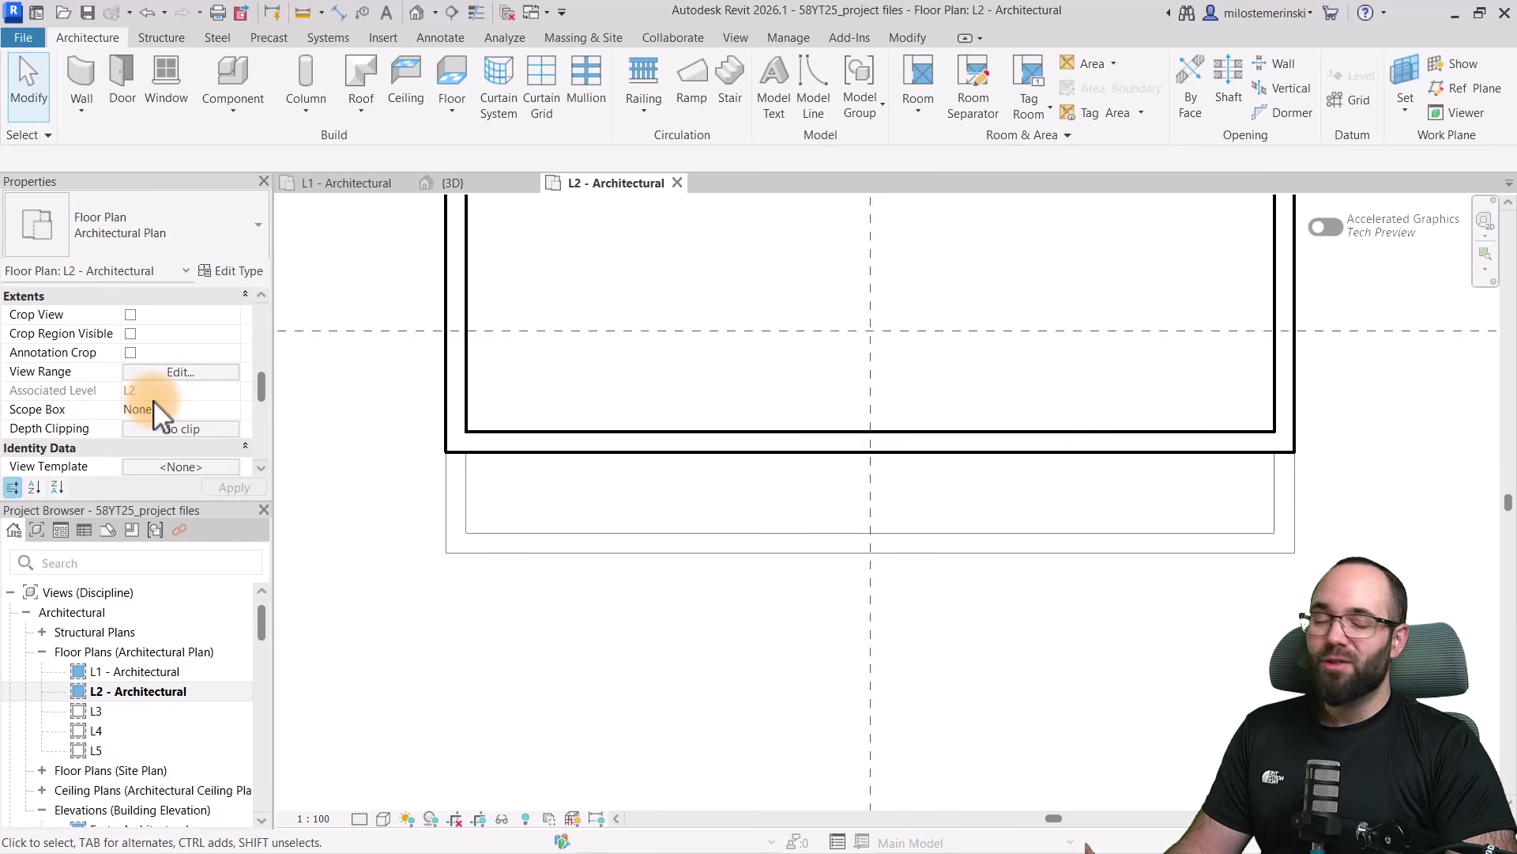
{"action": "scroll", "coordinate": [154, 403], "scroll_direction": "up", "scroll_amount": 5}
{"action": "scroll", "coordinate": [156, 421], "scroll_direction": "down", "scroll_amount": 2}
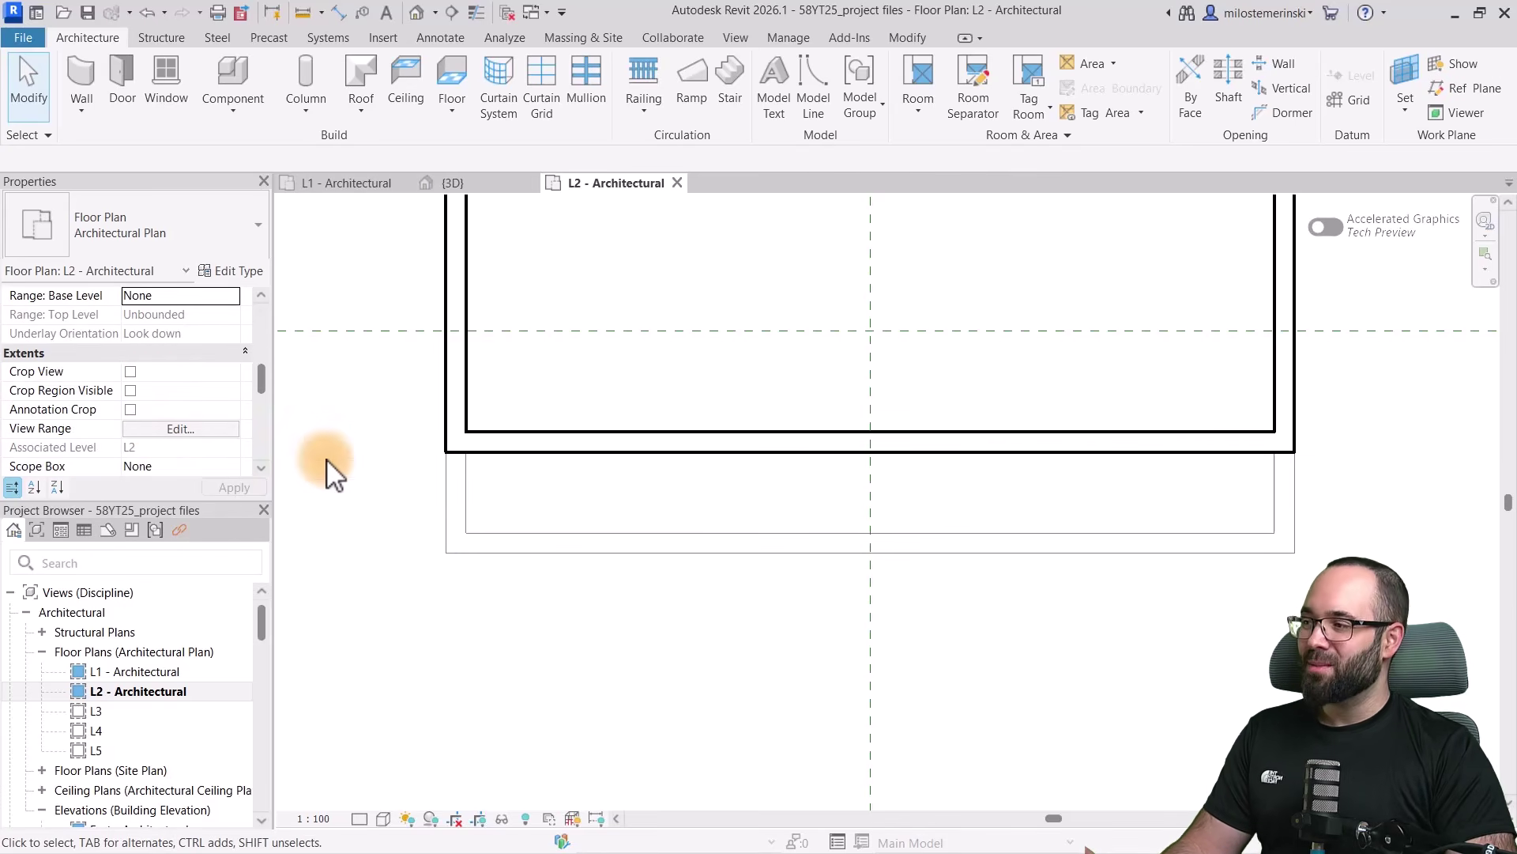
{"action": "left_click", "coordinate": [456, 513]}
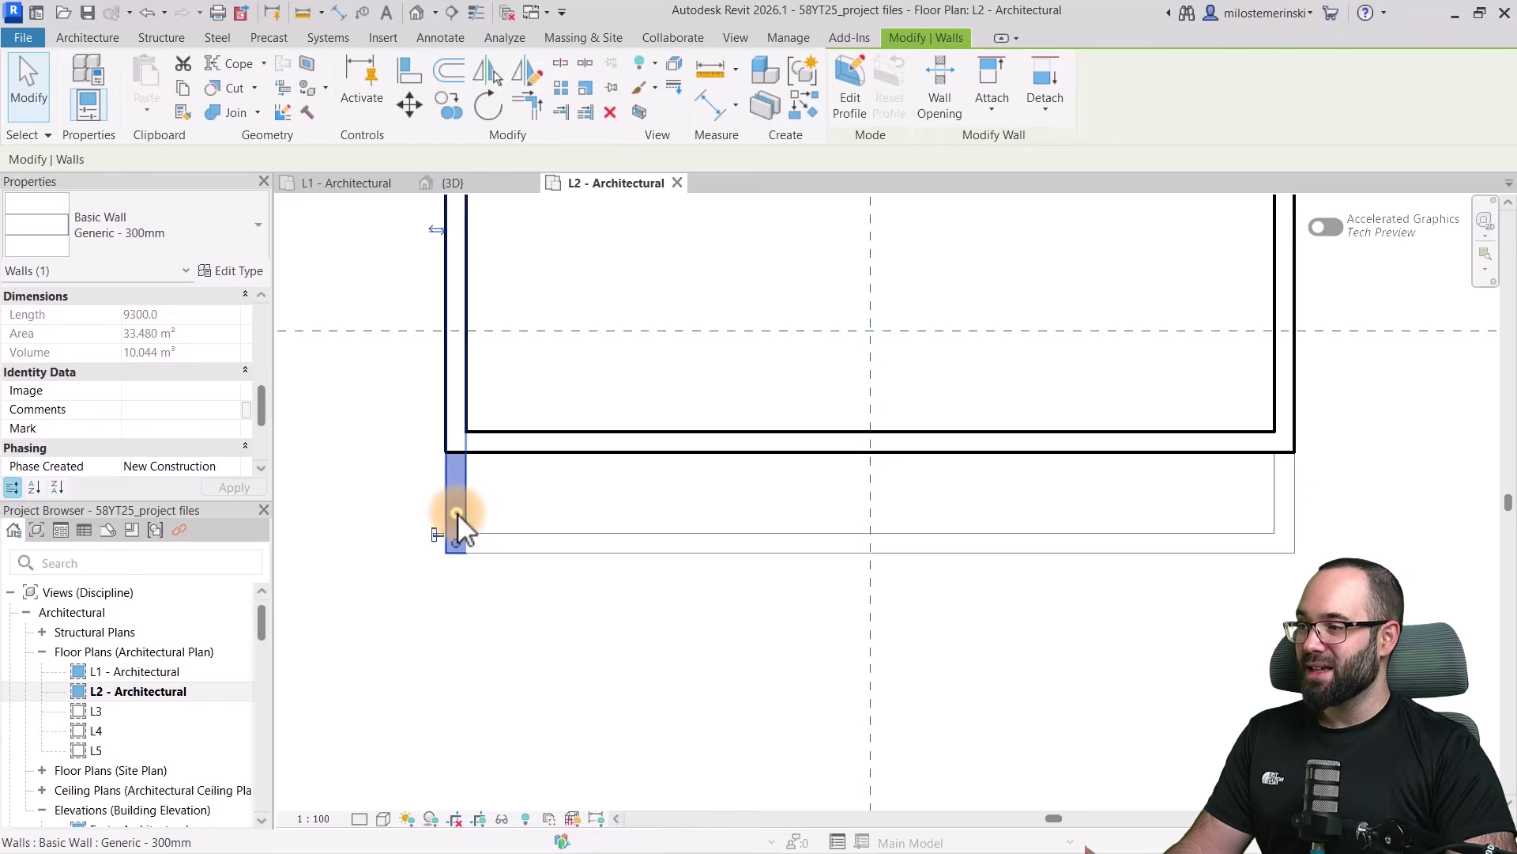
{"action": "left_click", "coordinate": [538, 547]}
{"action": "left_click", "coordinate": [557, 505]}
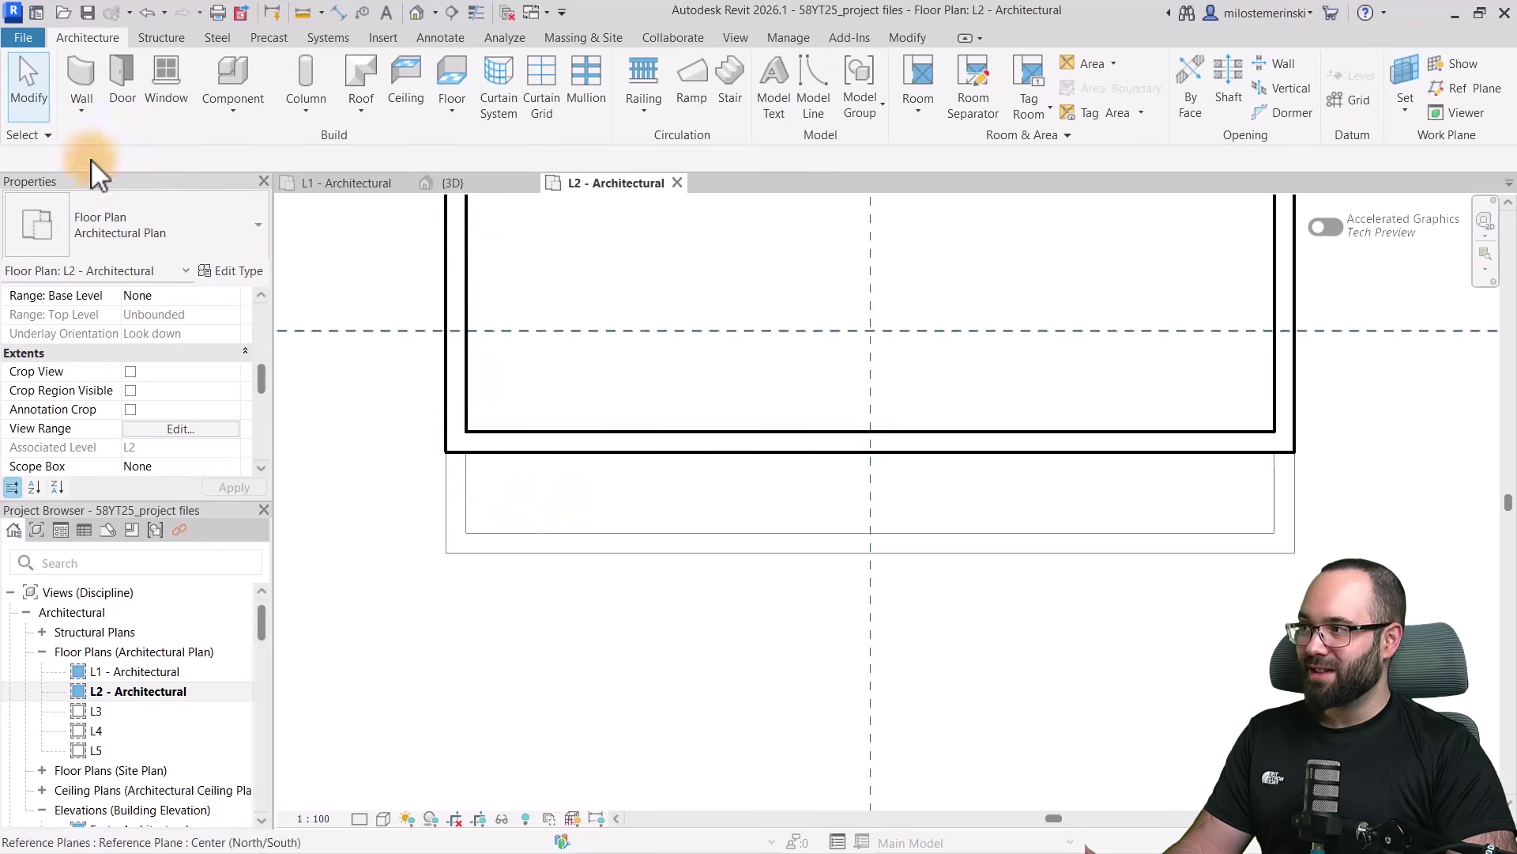
{"action": "left_click", "coordinate": [52, 137]}
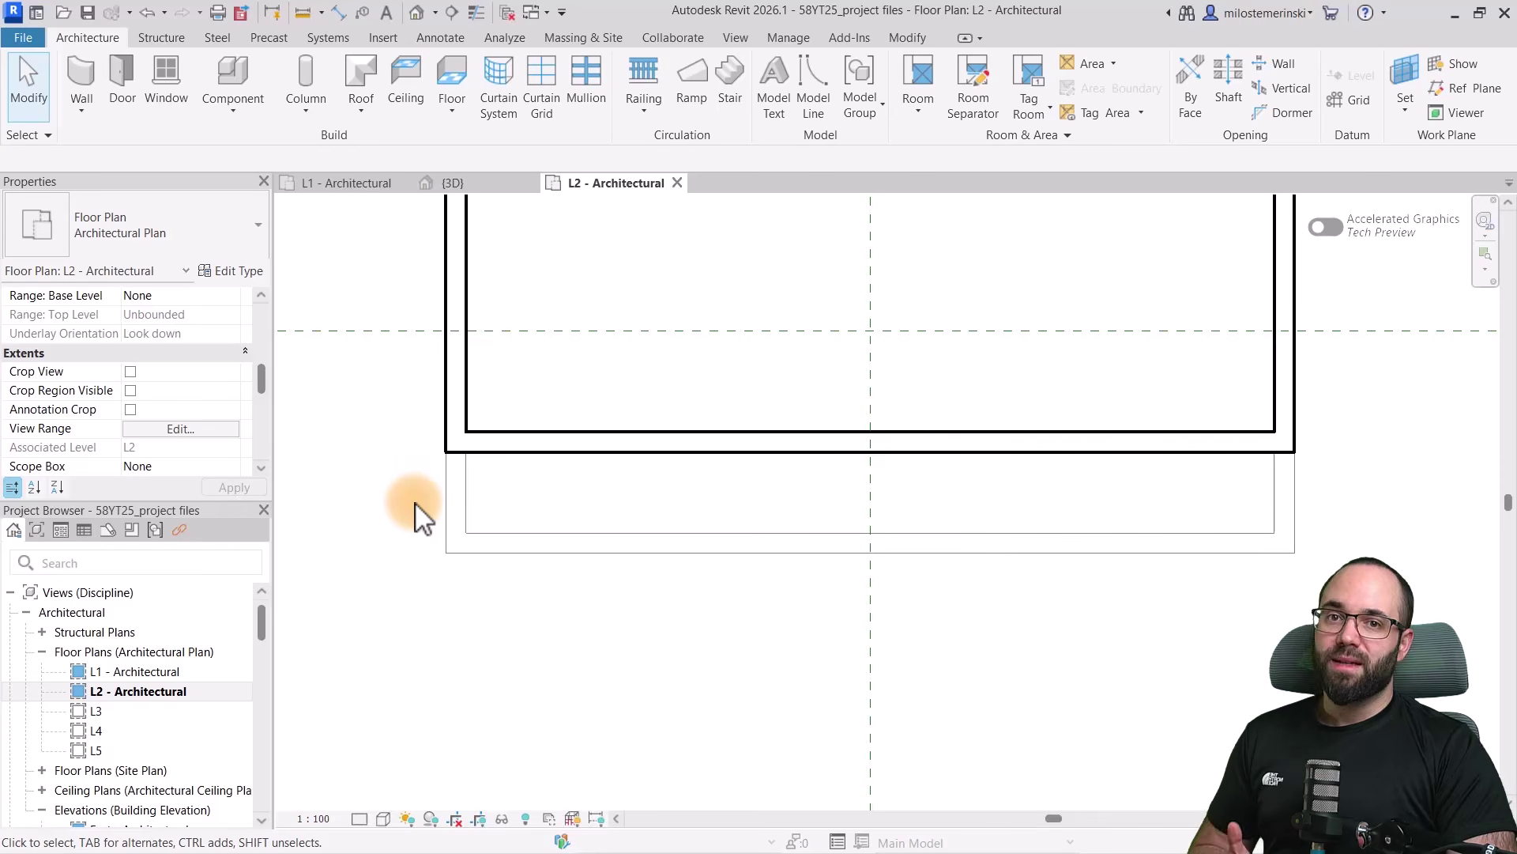
Edit the L2 plan's view range, setting the view depth level to Associated Level (L2), and apply it
{"action": "scroll", "coordinate": [181, 421], "scroll_direction": "up", "scroll_amount": 5}
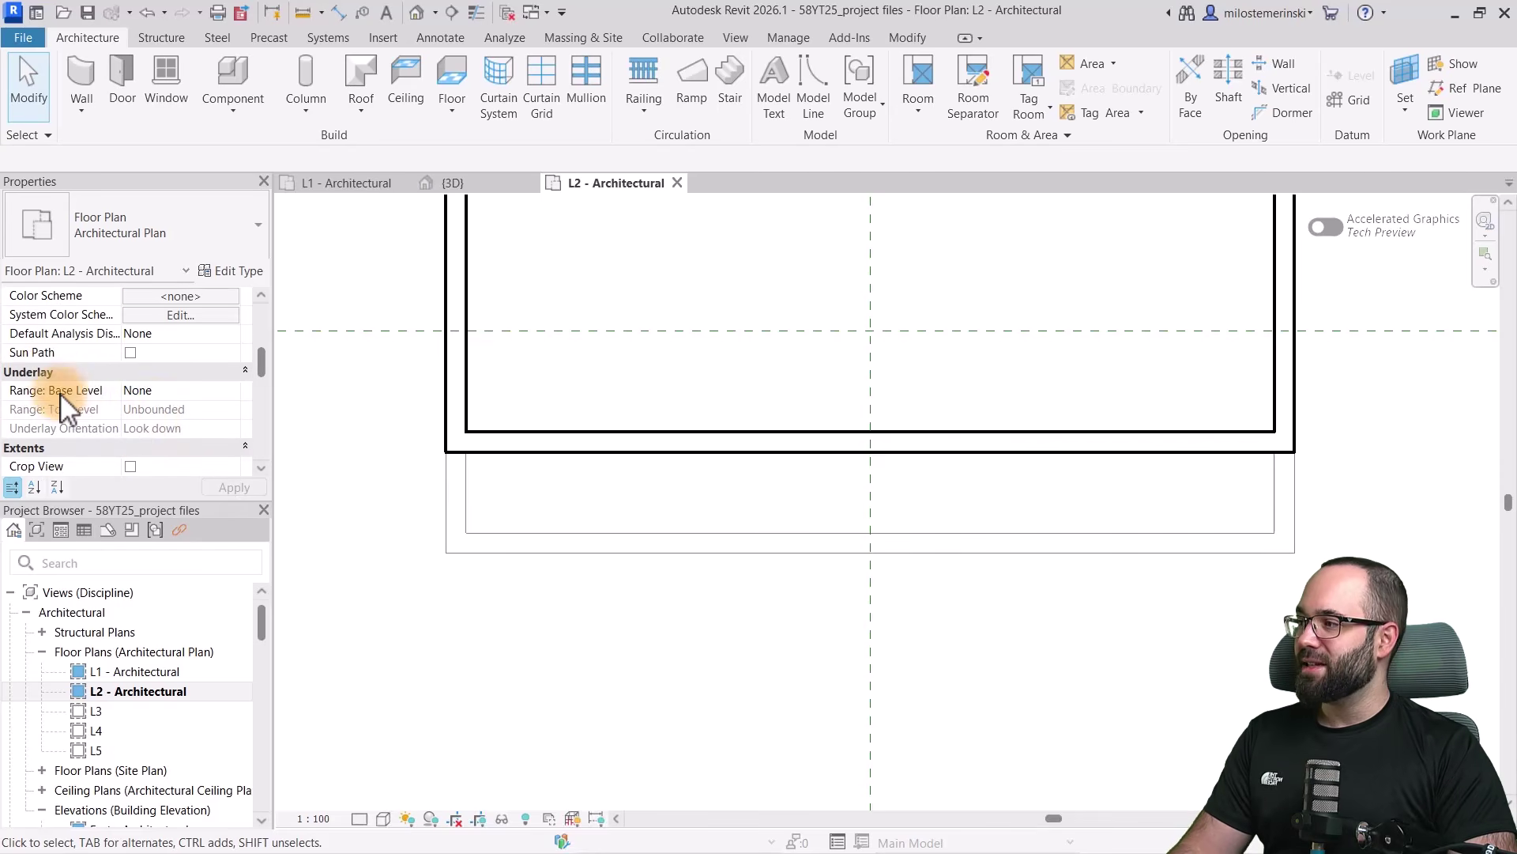
{"action": "scroll", "coordinate": [226, 404], "scroll_direction": "down", "scroll_amount": 4}
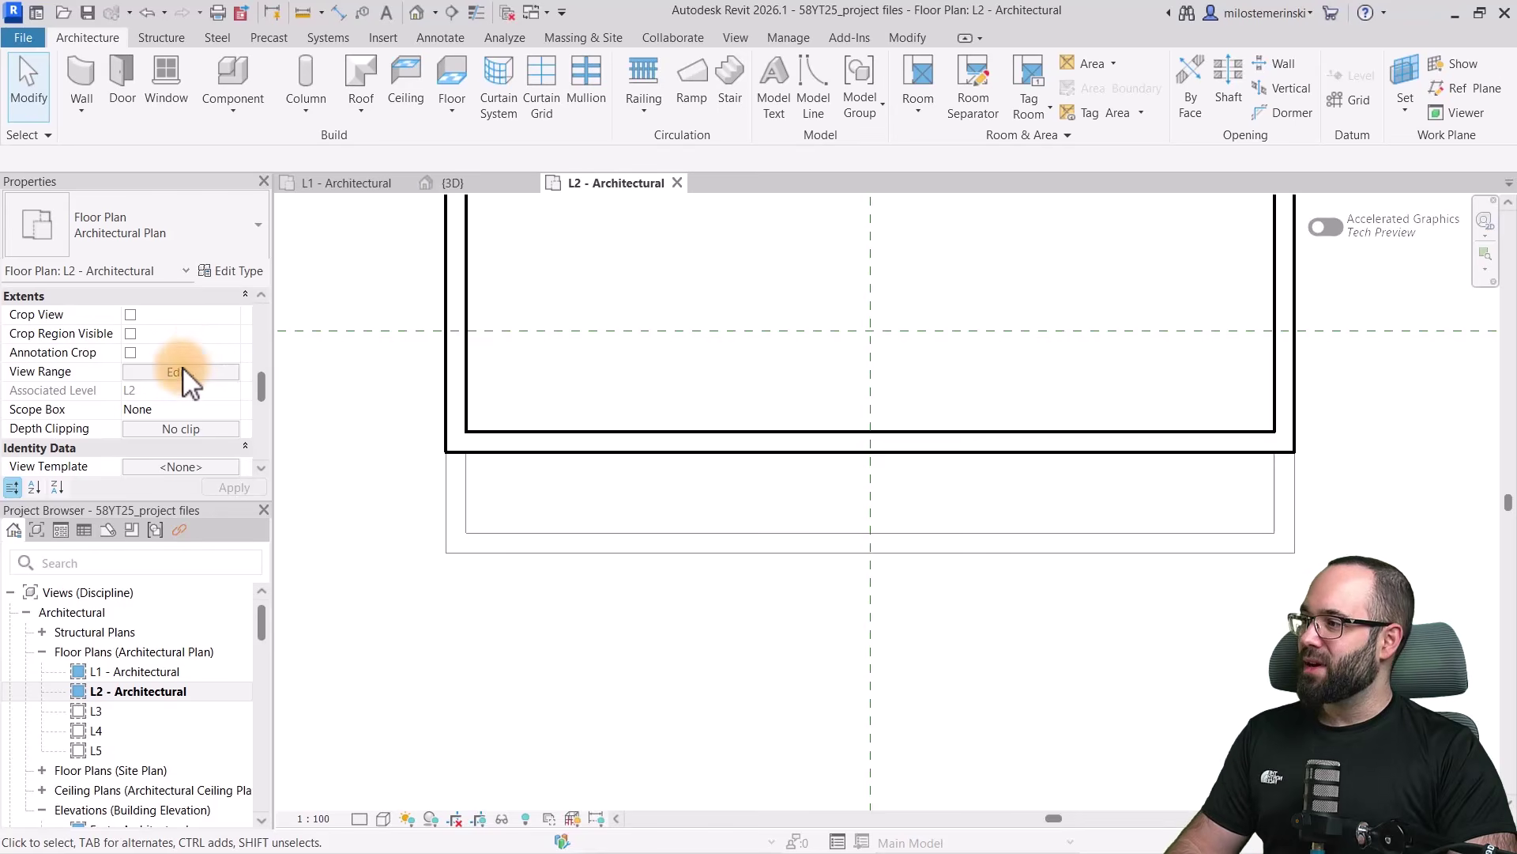
{"action": "left_click", "coordinate": [179, 372]}
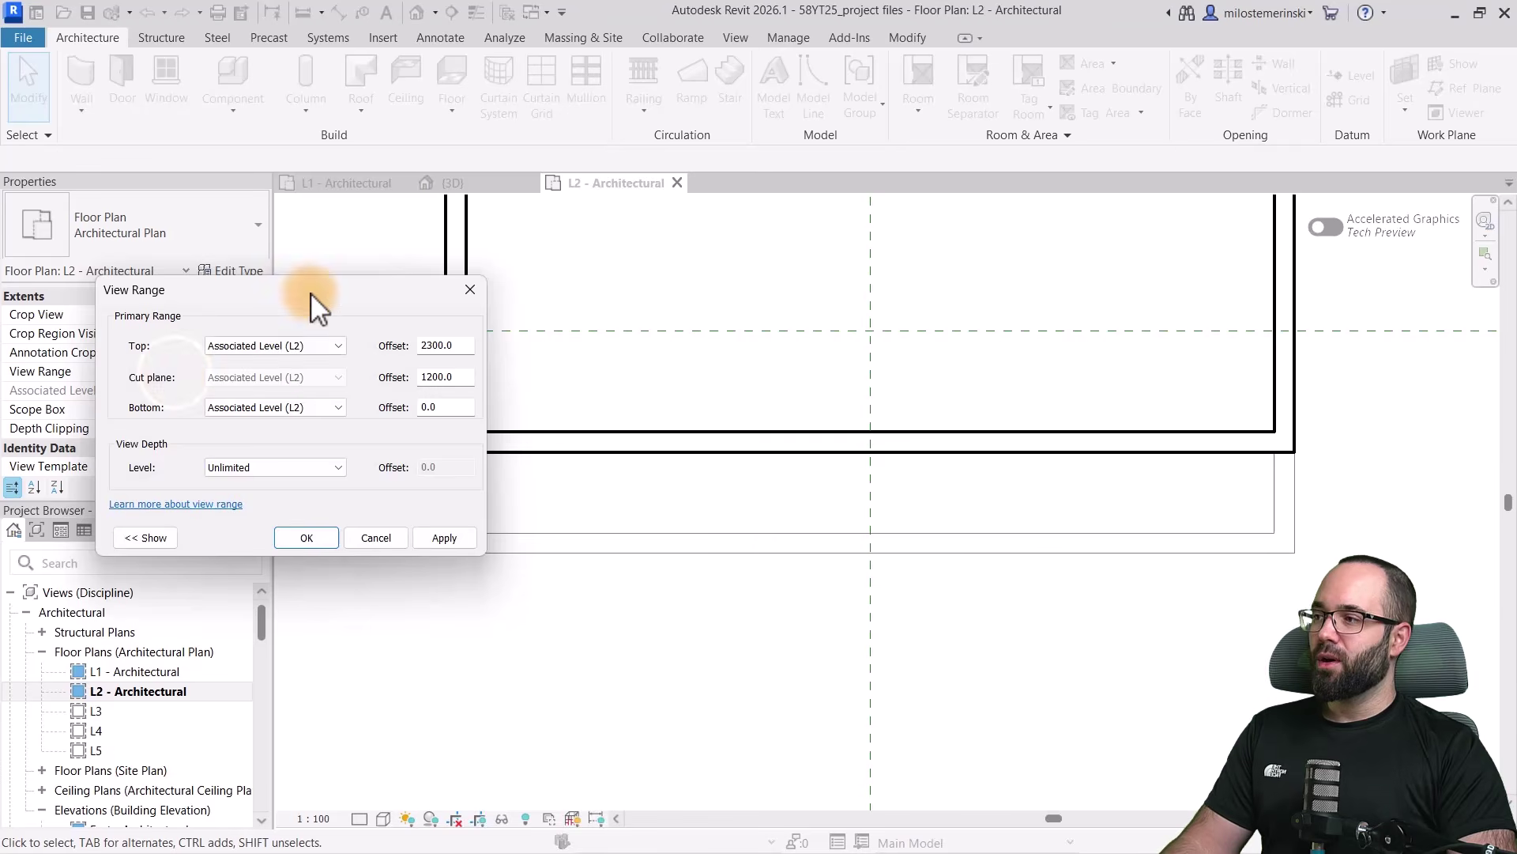
{"action": "left_click_drag", "start_coordinate": [310, 293], "coordinate": [766, 254]}
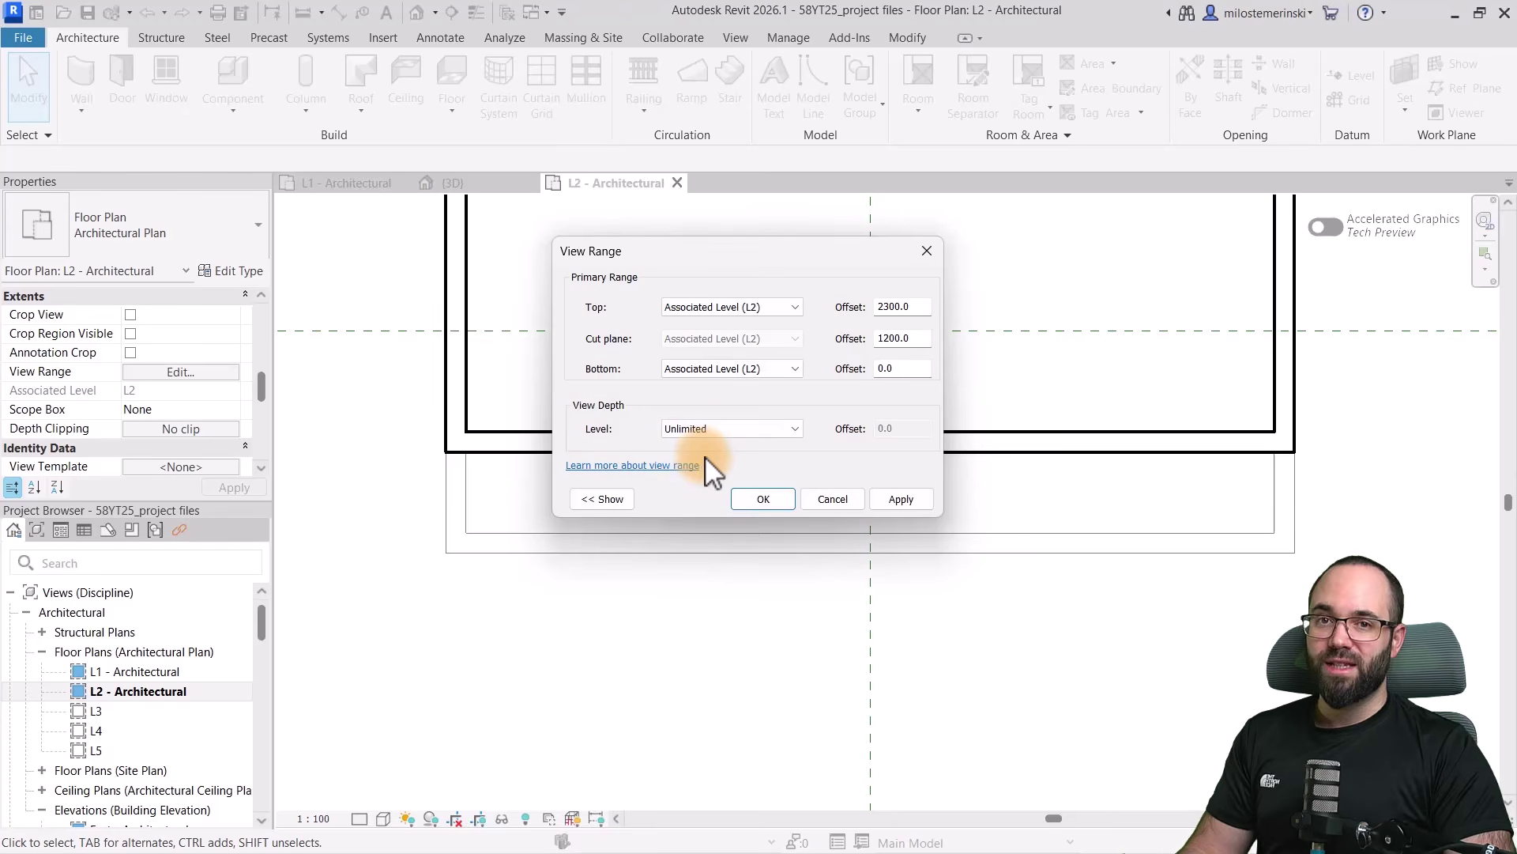
{"action": "left_click", "coordinate": [695, 431]}
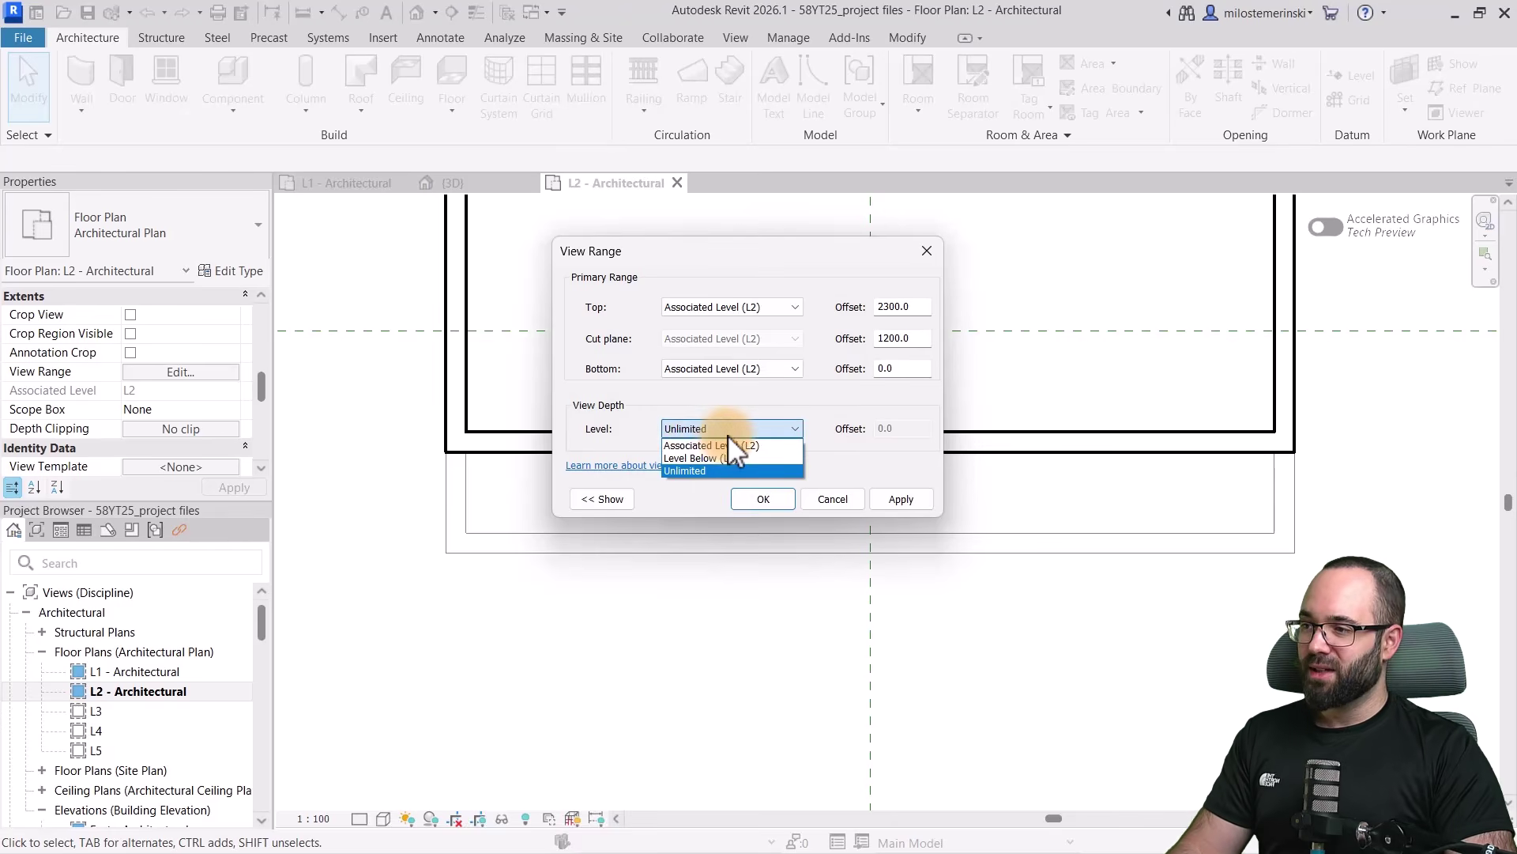
{"action": "left_click", "coordinate": [723, 445]}
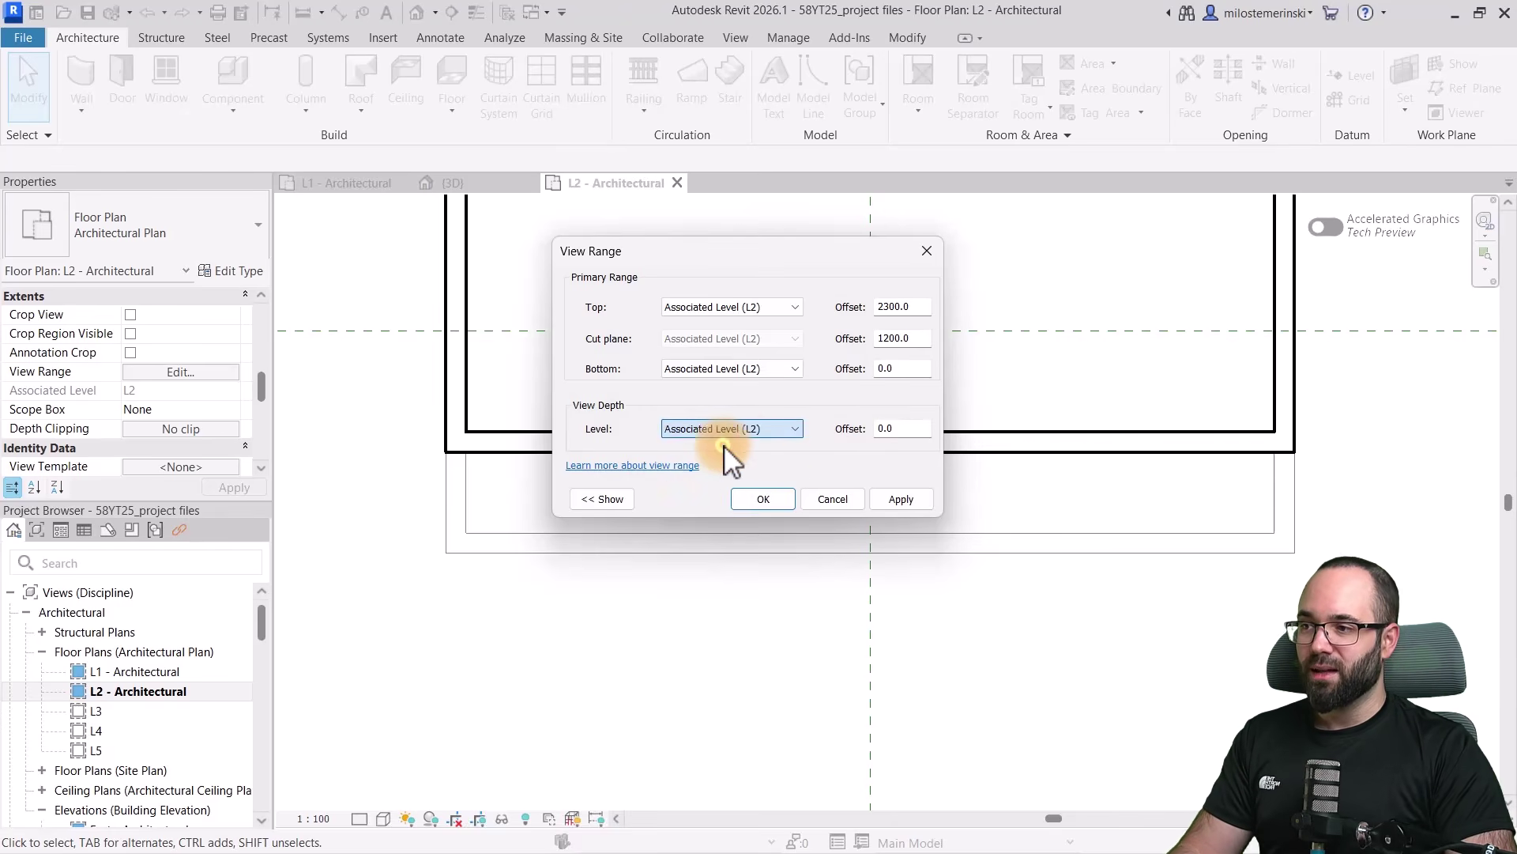
{"action": "left_click", "coordinate": [917, 500]}
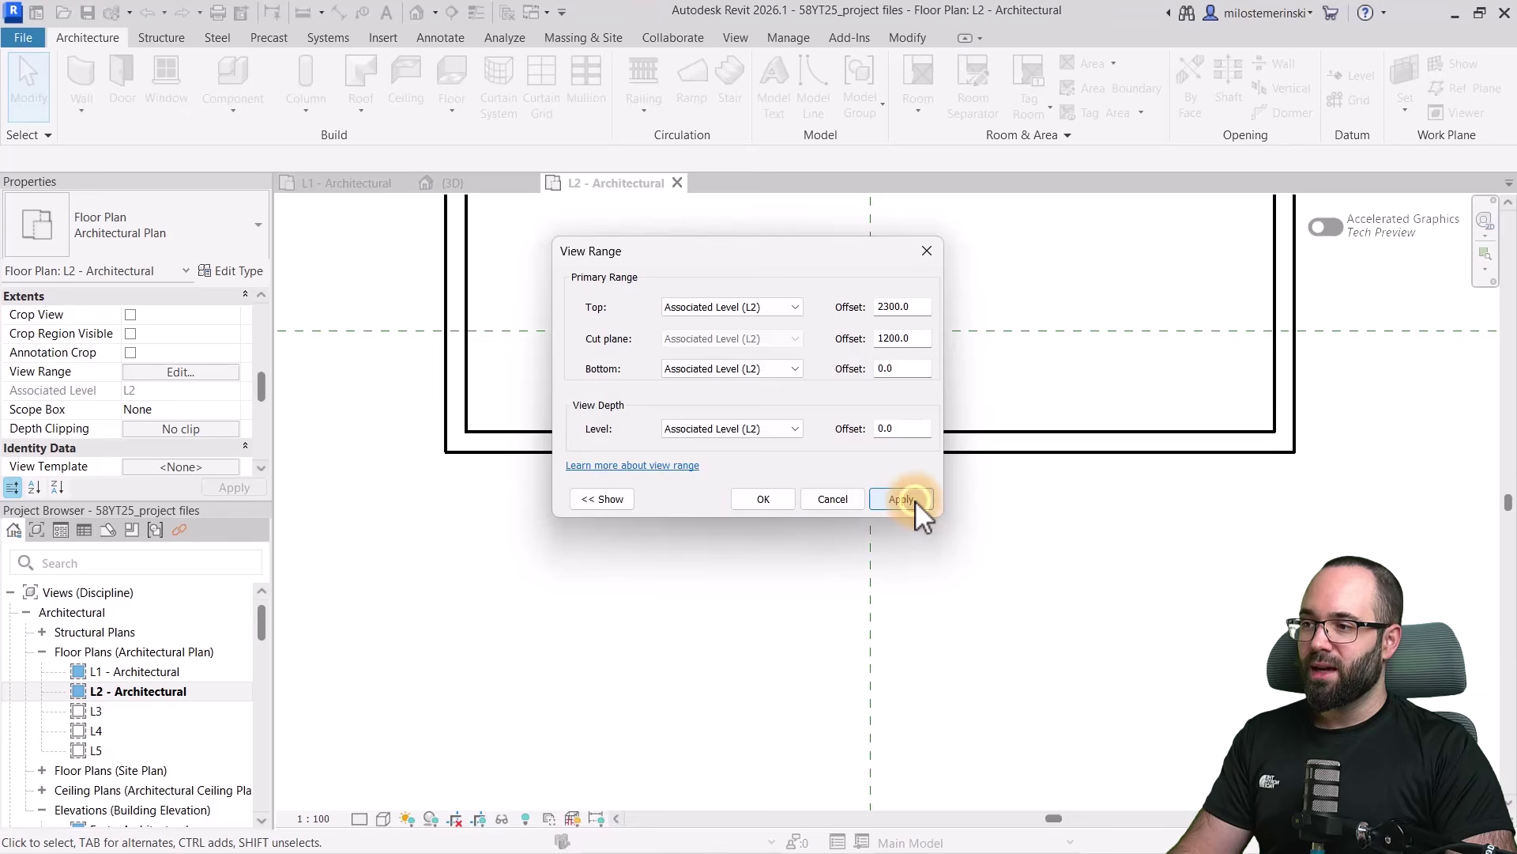
Confirm the L2 plan's view range and recheck its view depth settings without changing them
{"action": "left_click", "coordinate": [763, 499]}
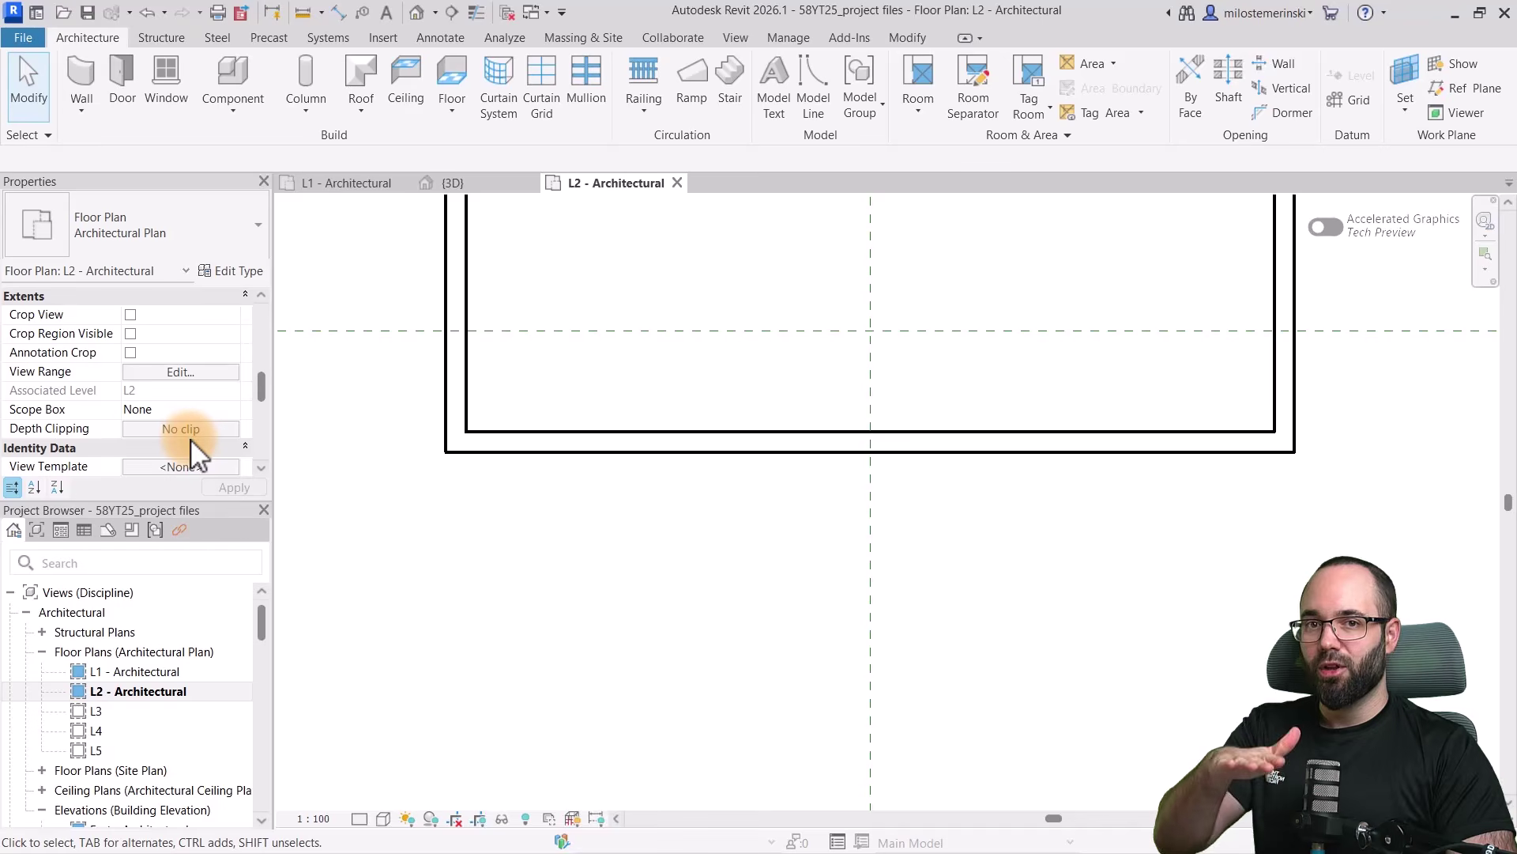
{"action": "scroll", "coordinate": [717, 601], "scroll_direction": "down", "scroll_amount": 4}
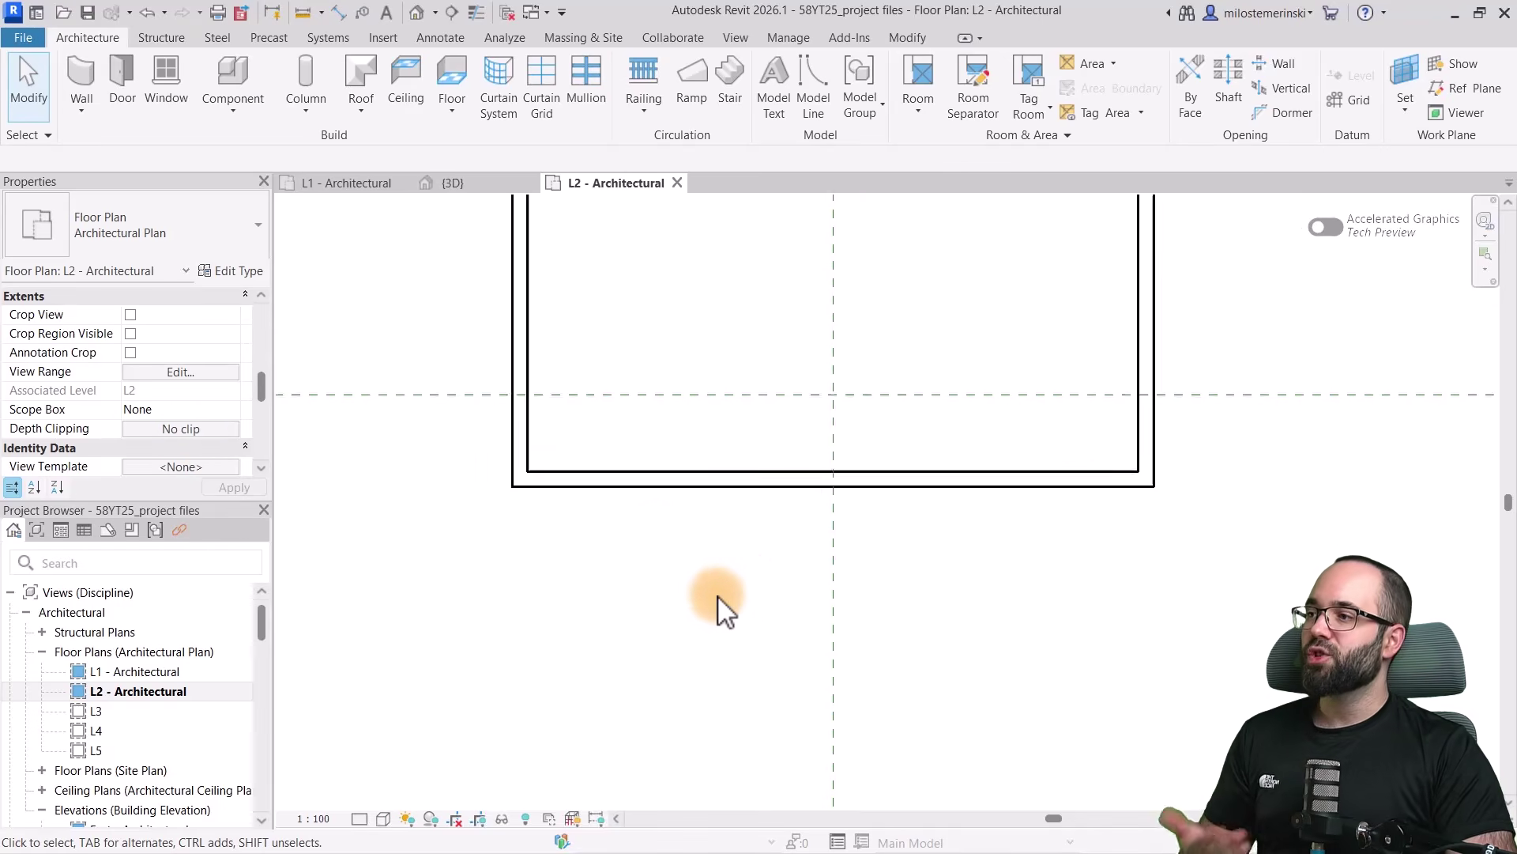
{"action": "middle_click_drag", "start_coordinate": [733, 412], "coordinate": [695, 458]}
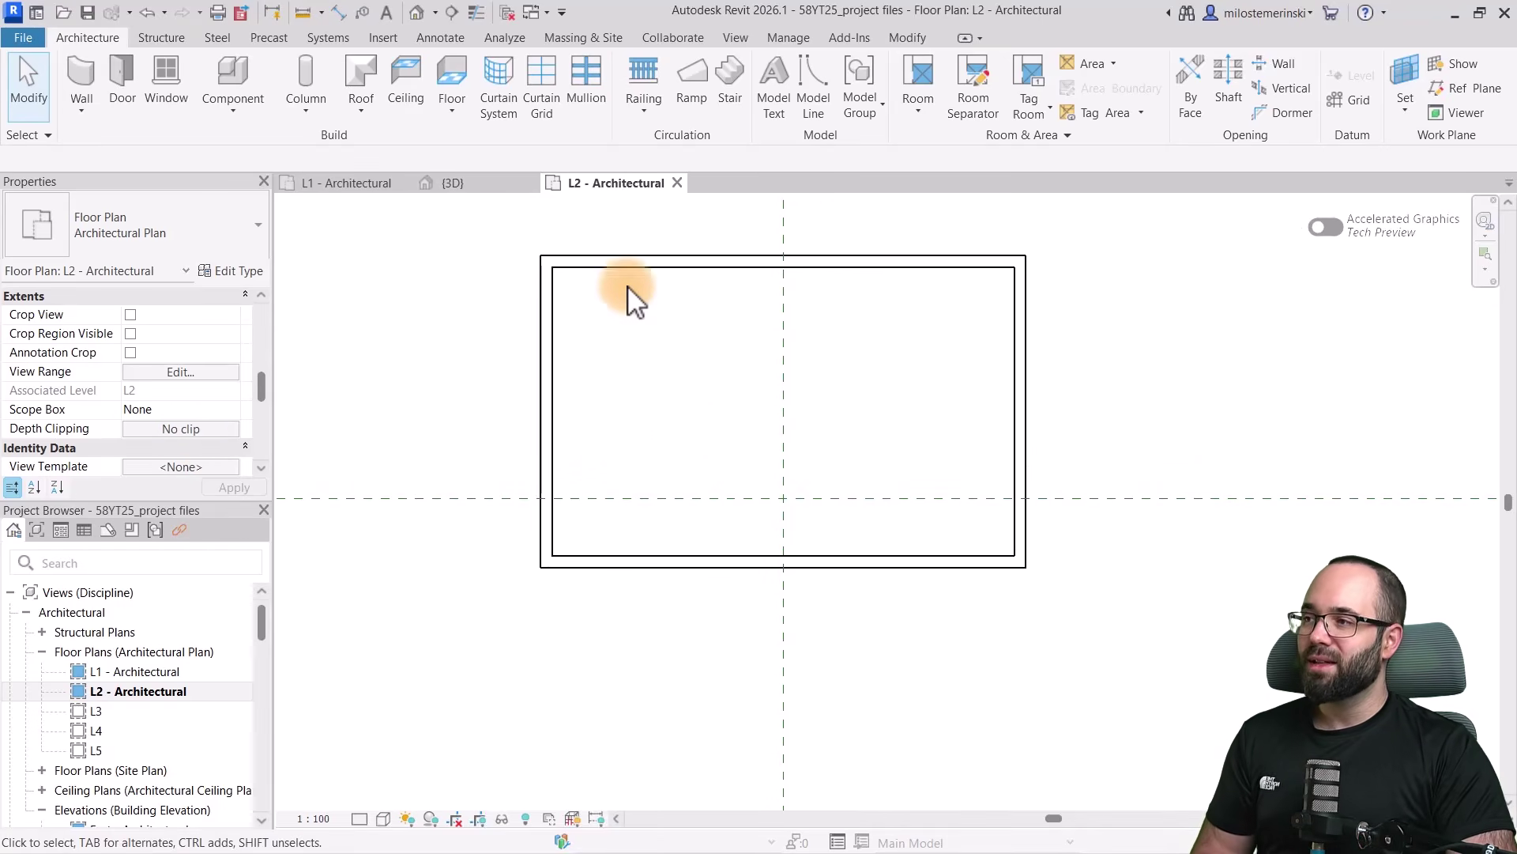
{"action": "scroll", "coordinate": [174, 434], "scroll_direction": "down", "scroll_amount": 1}
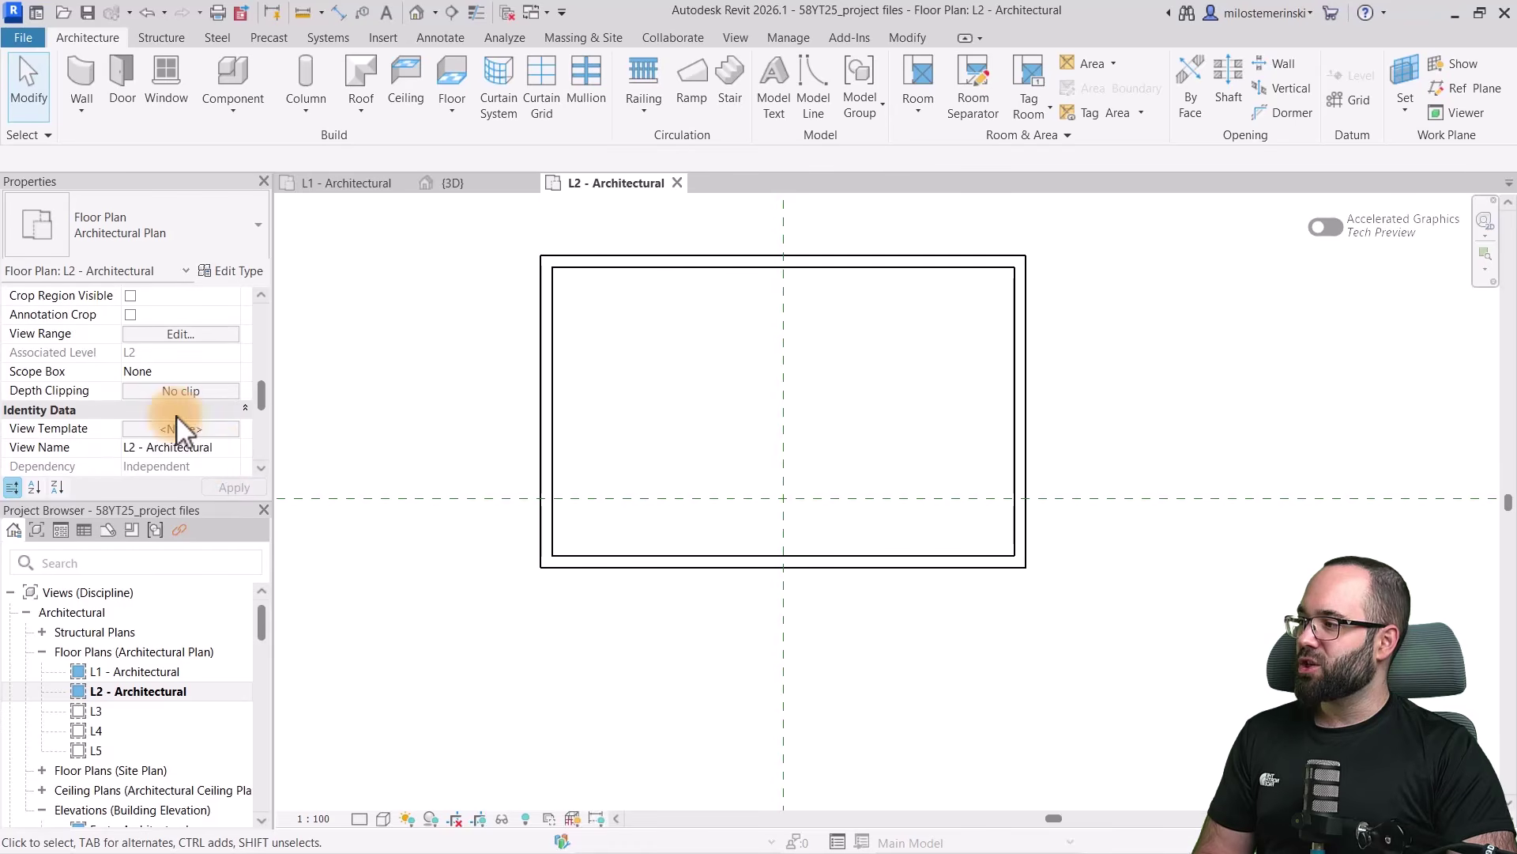
{"action": "scroll", "coordinate": [147, 387], "scroll_direction": "up", "scroll_amount": 1}
{"action": "left_click", "coordinate": [162, 375]}
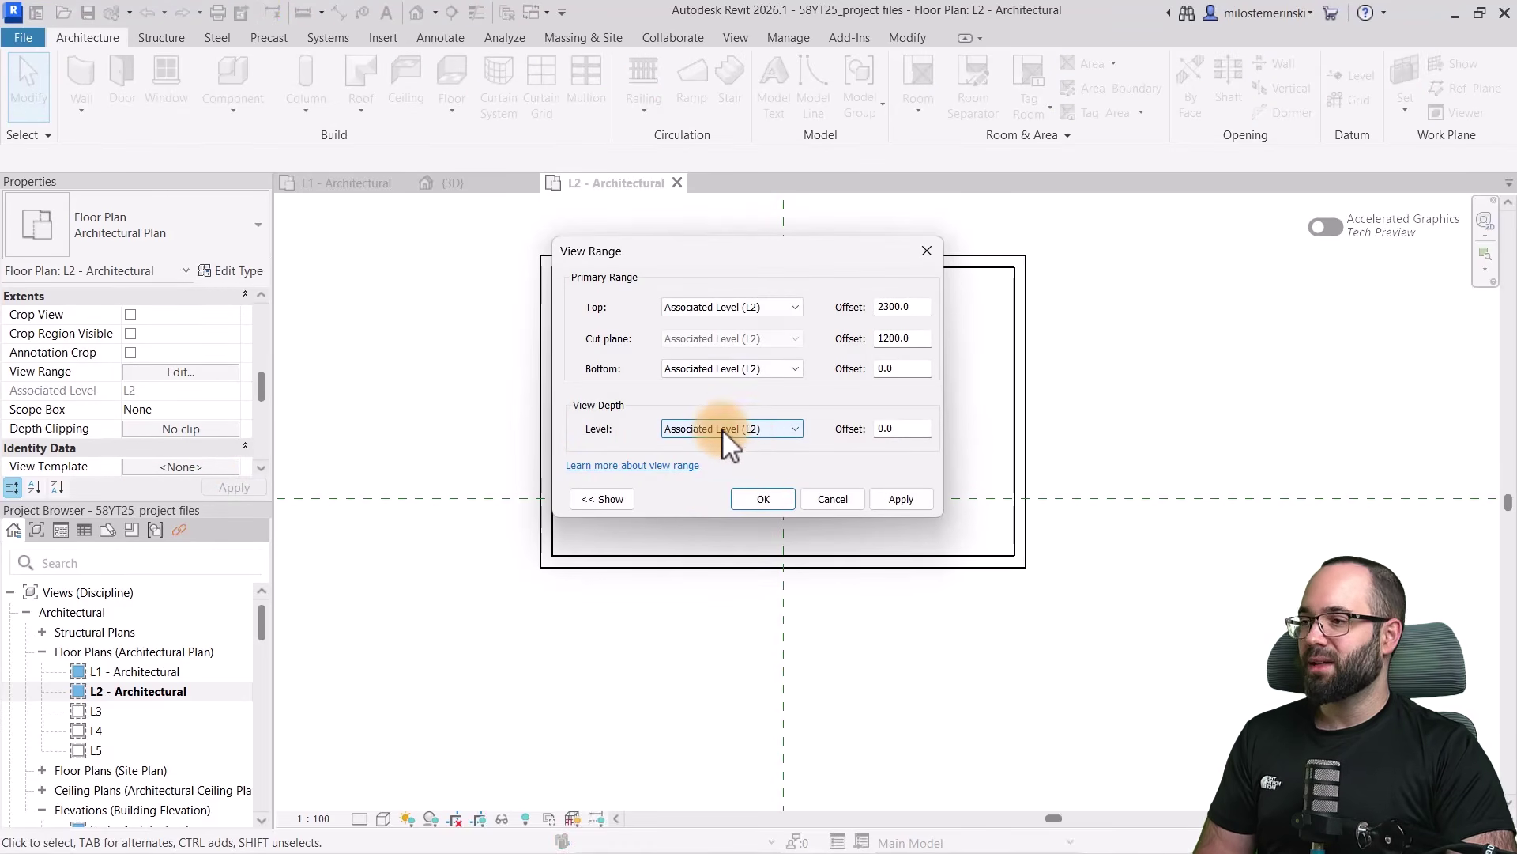
{"action": "left_click", "coordinate": [833, 498]}
Set the base level of the L2 plan's underlay range to L1 and apply it
{"action": "scroll", "coordinate": [173, 414], "scroll_direction": "up", "scroll_amount": 3}
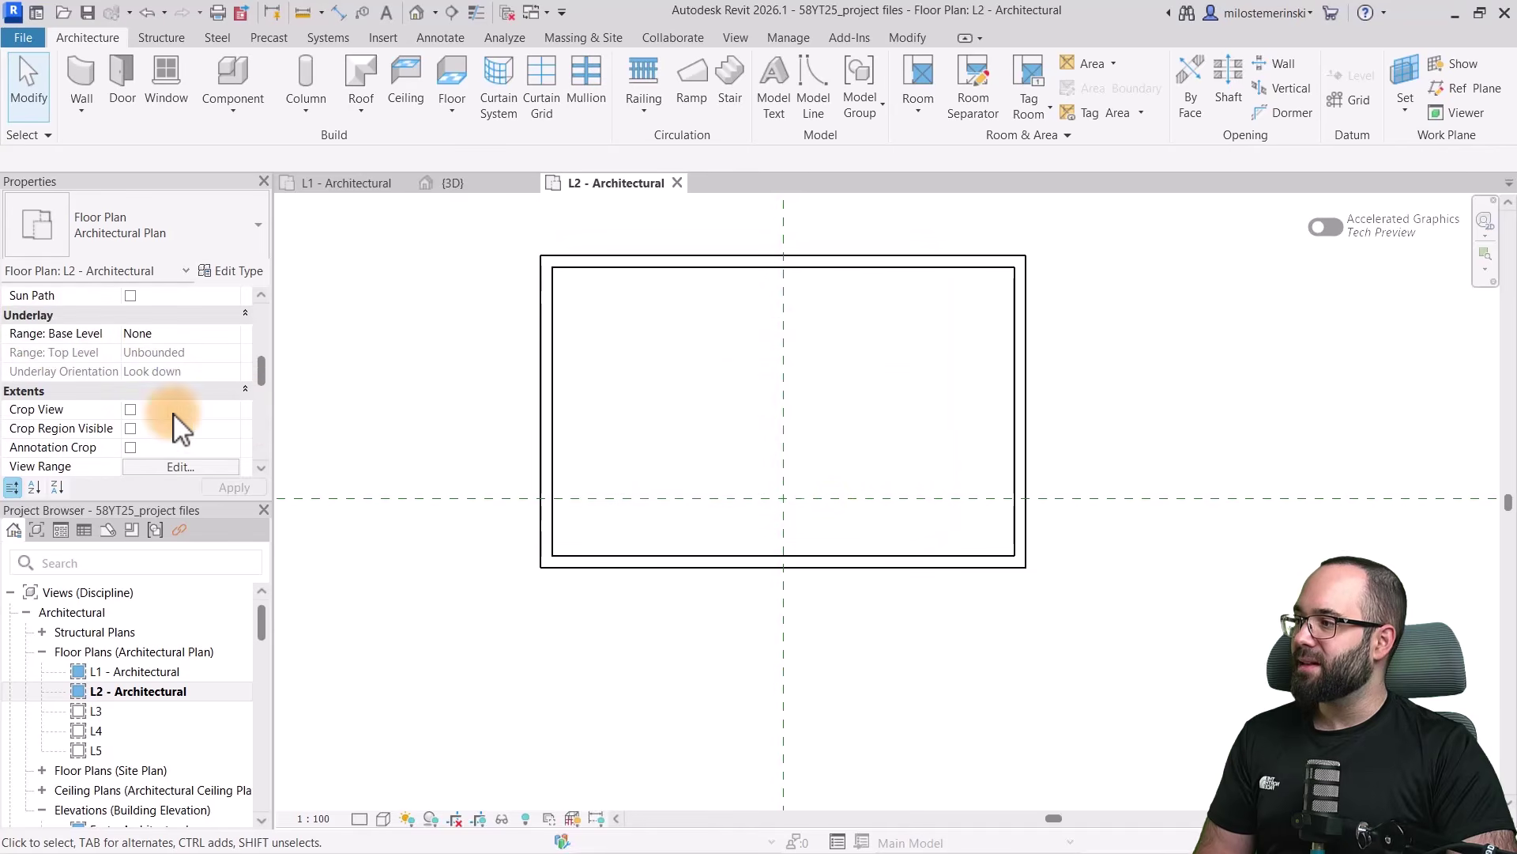
{"action": "left_click", "coordinate": [231, 338]}
{"action": "left_click", "coordinate": [230, 338]}
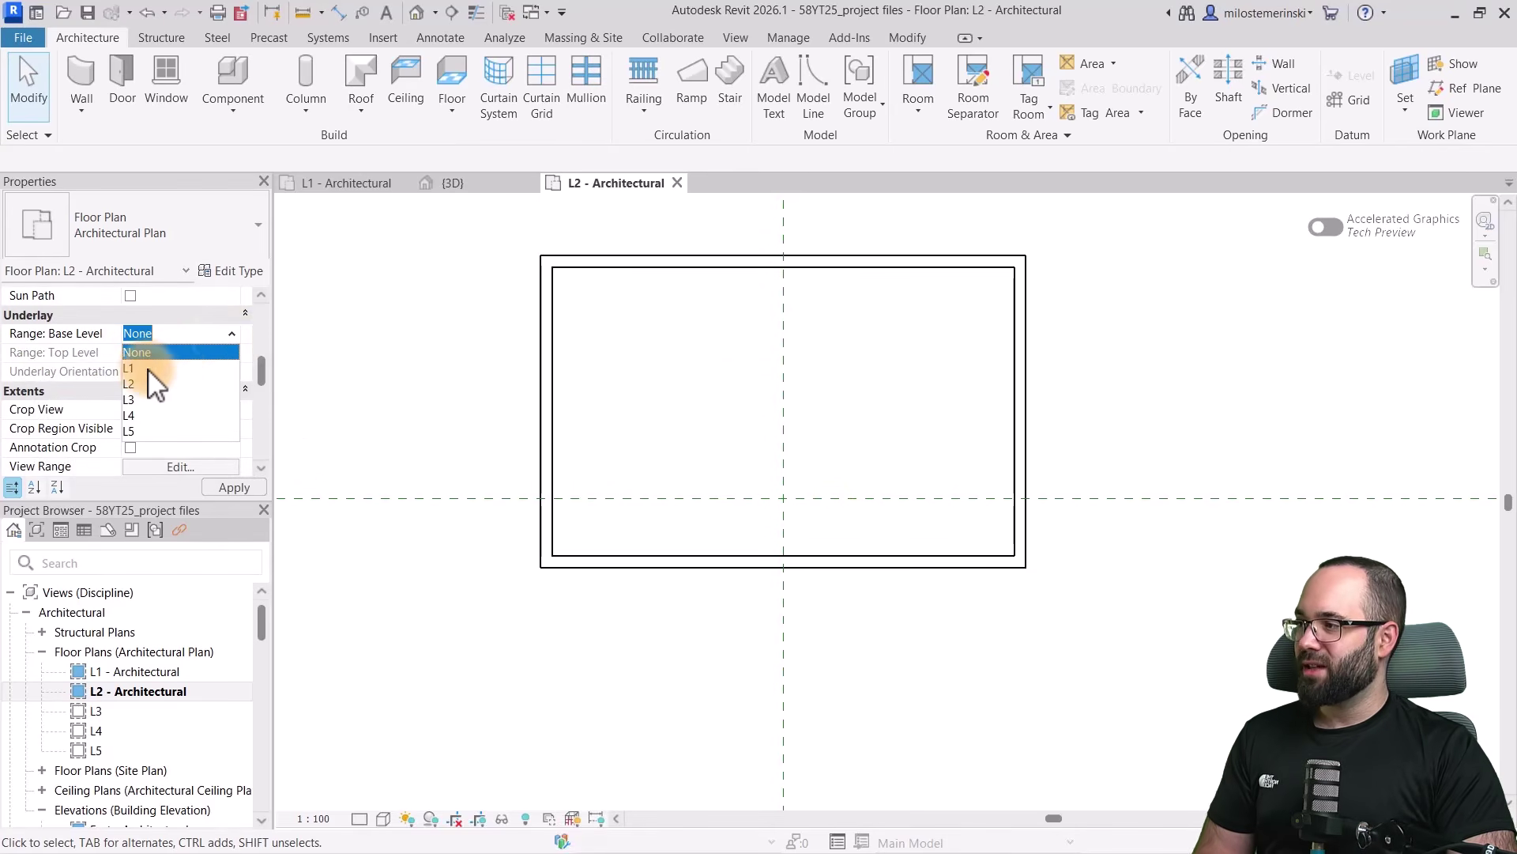
{"action": "left_click", "coordinate": [148, 369]}
{"action": "left_click", "coordinate": [261, 486]}
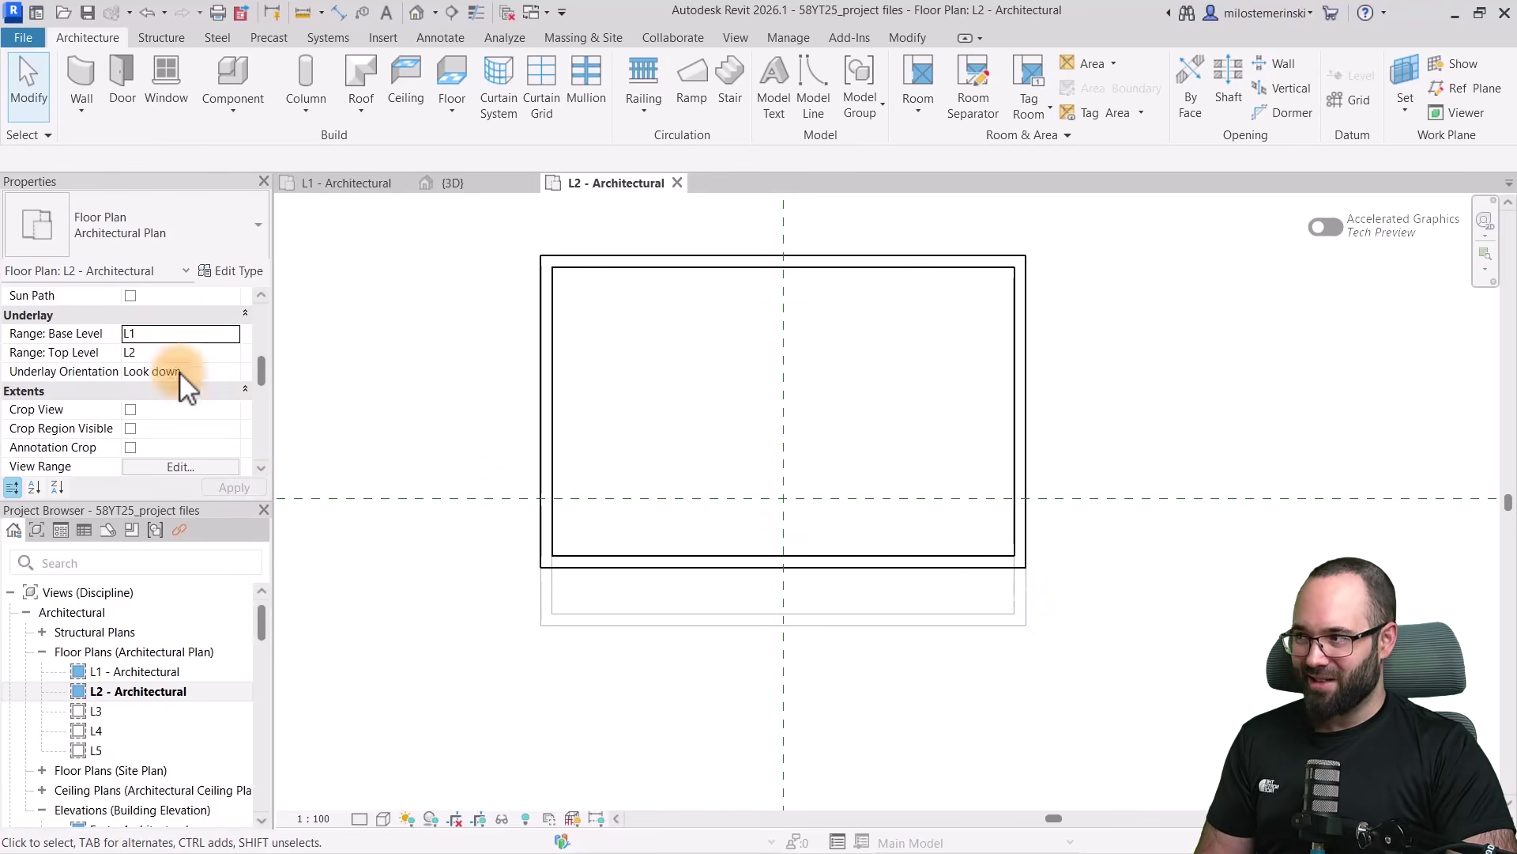
Set the L2 plan's underlay base level back to None and apply the change
{"action": "left_click", "coordinate": [231, 339]}
{"action": "left_click", "coordinate": [150, 352]}
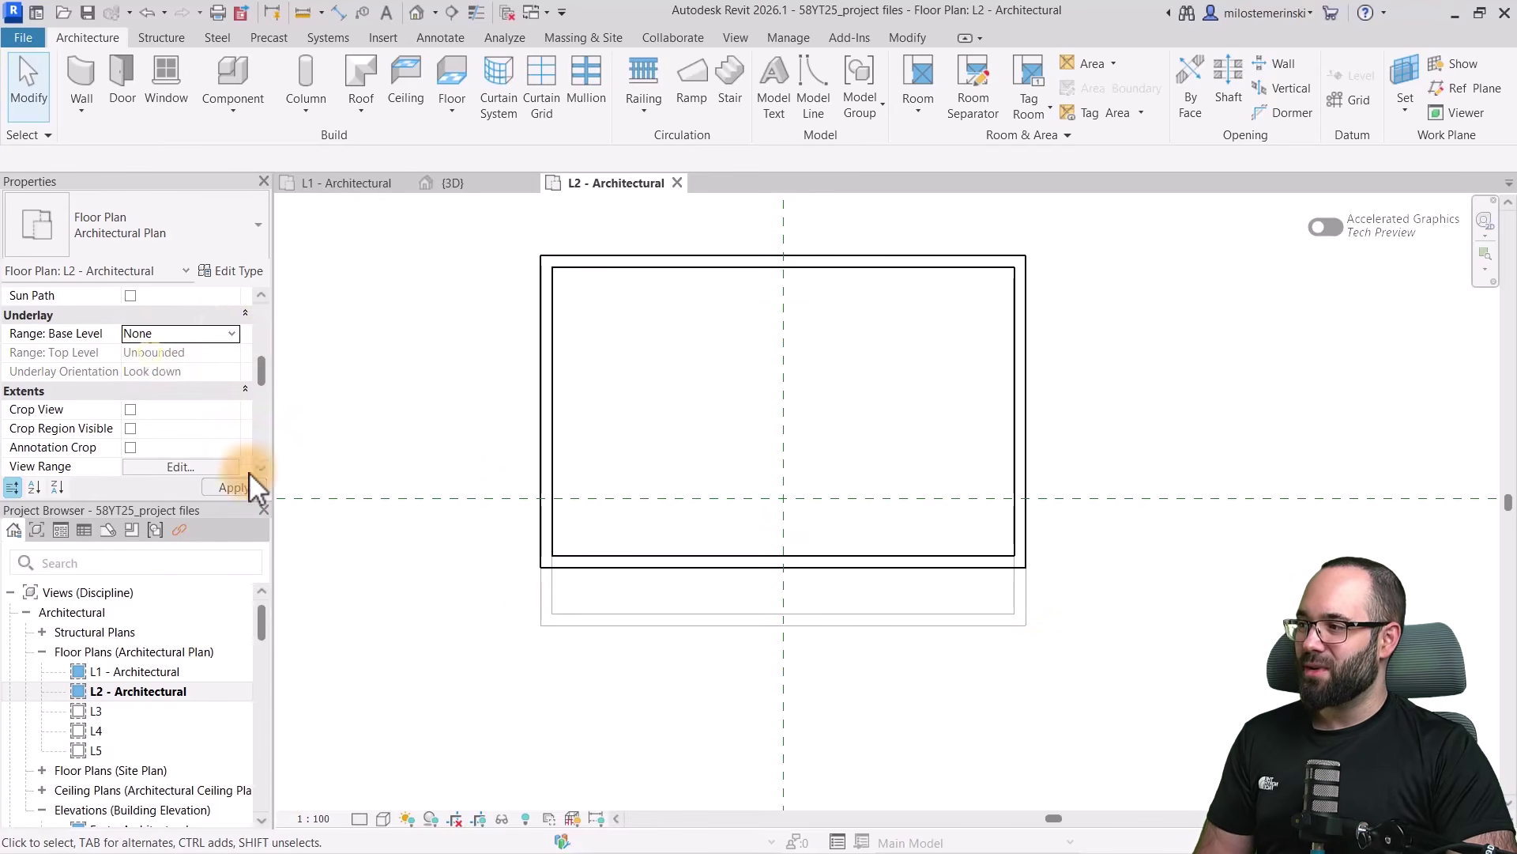
{"action": "left_click", "coordinate": [249, 485]}
{"action": "left_click", "coordinate": [699, 428]}
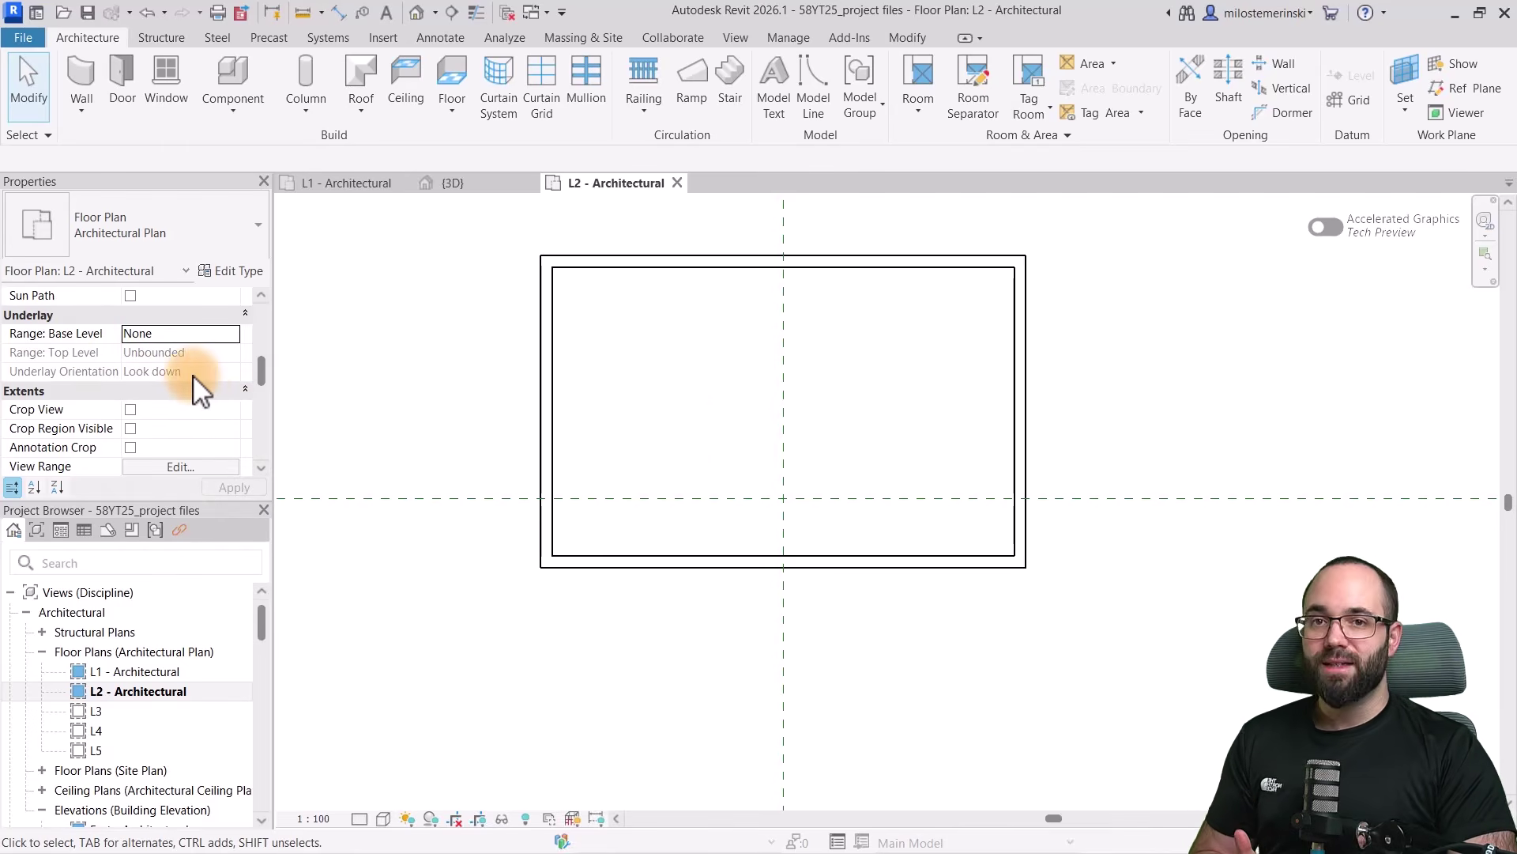
Choose L1 as the underlay base level of the L2 plan again and apply it
{"action": "scroll", "coordinate": [190, 376], "scroll_direction": "down", "scroll_amount": 2}
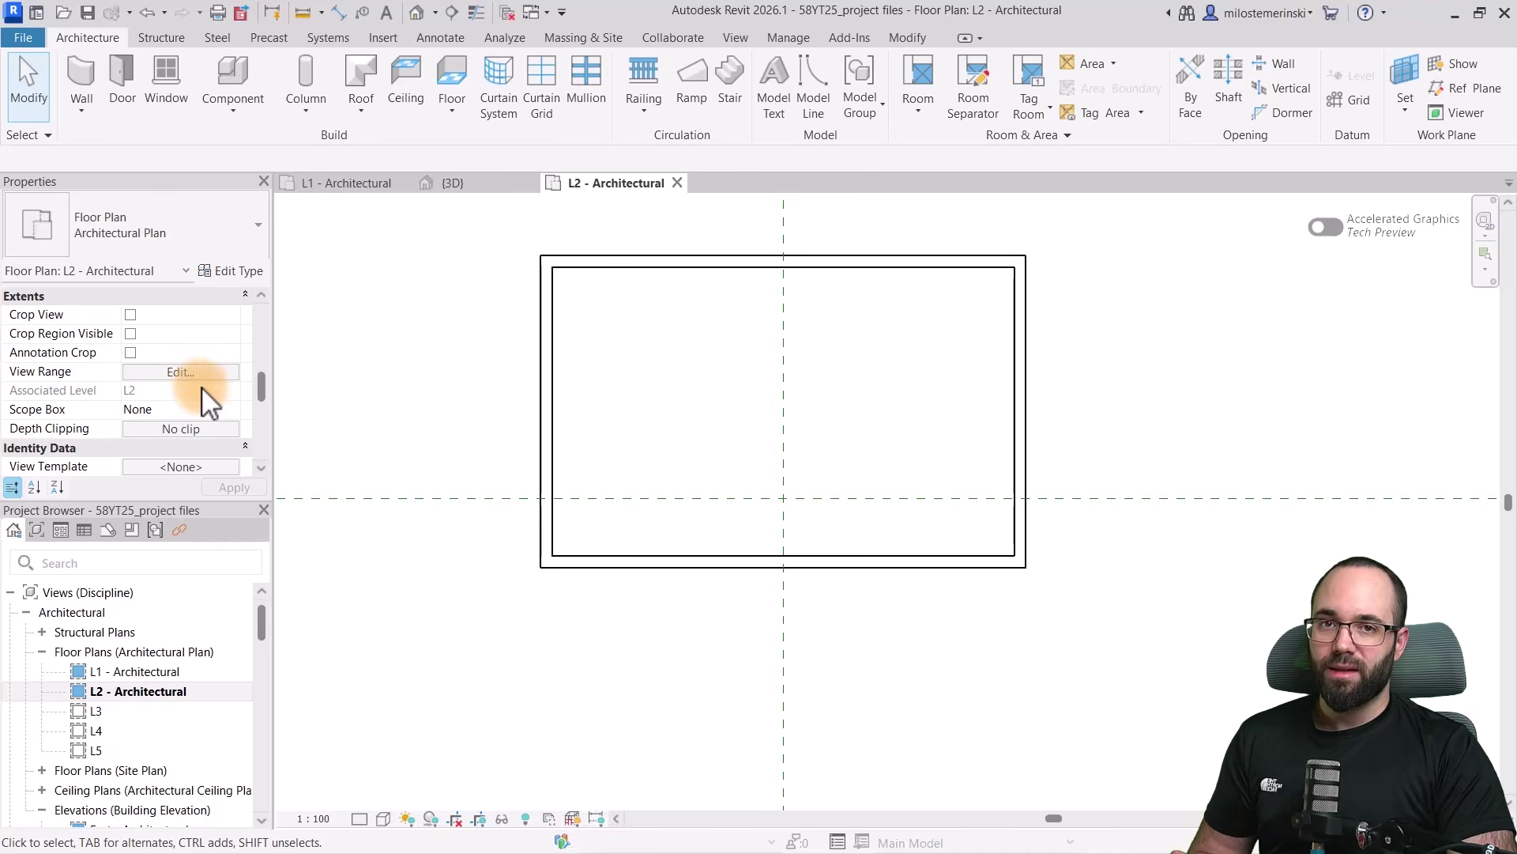
{"action": "scroll", "coordinate": [162, 413], "scroll_direction": "up", "scroll_amount": 2}
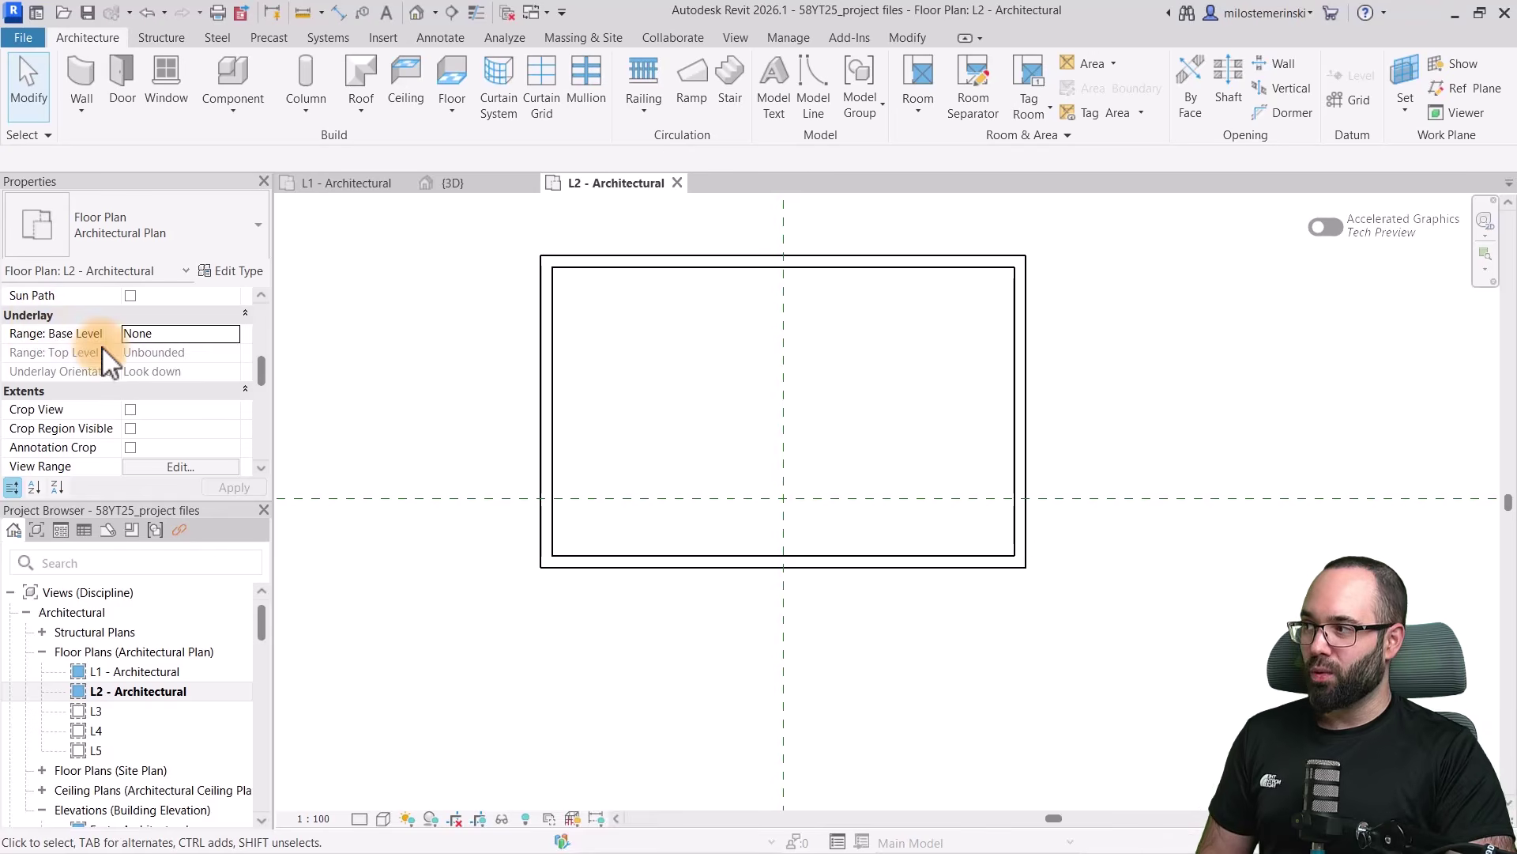
{"action": "left_click", "coordinate": [227, 335]}
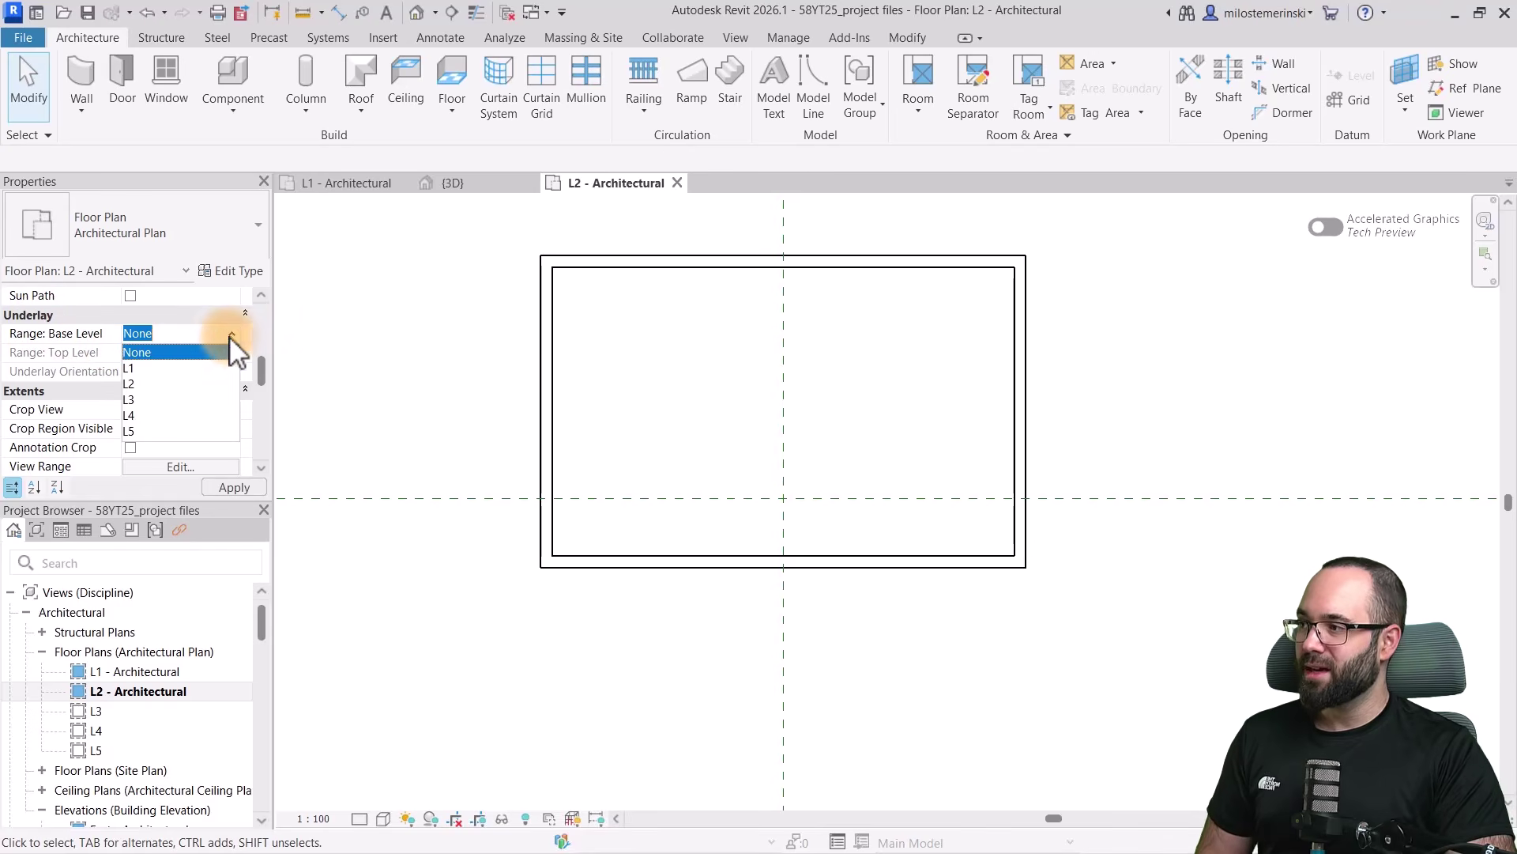
{"action": "left_click", "coordinate": [689, 307]}
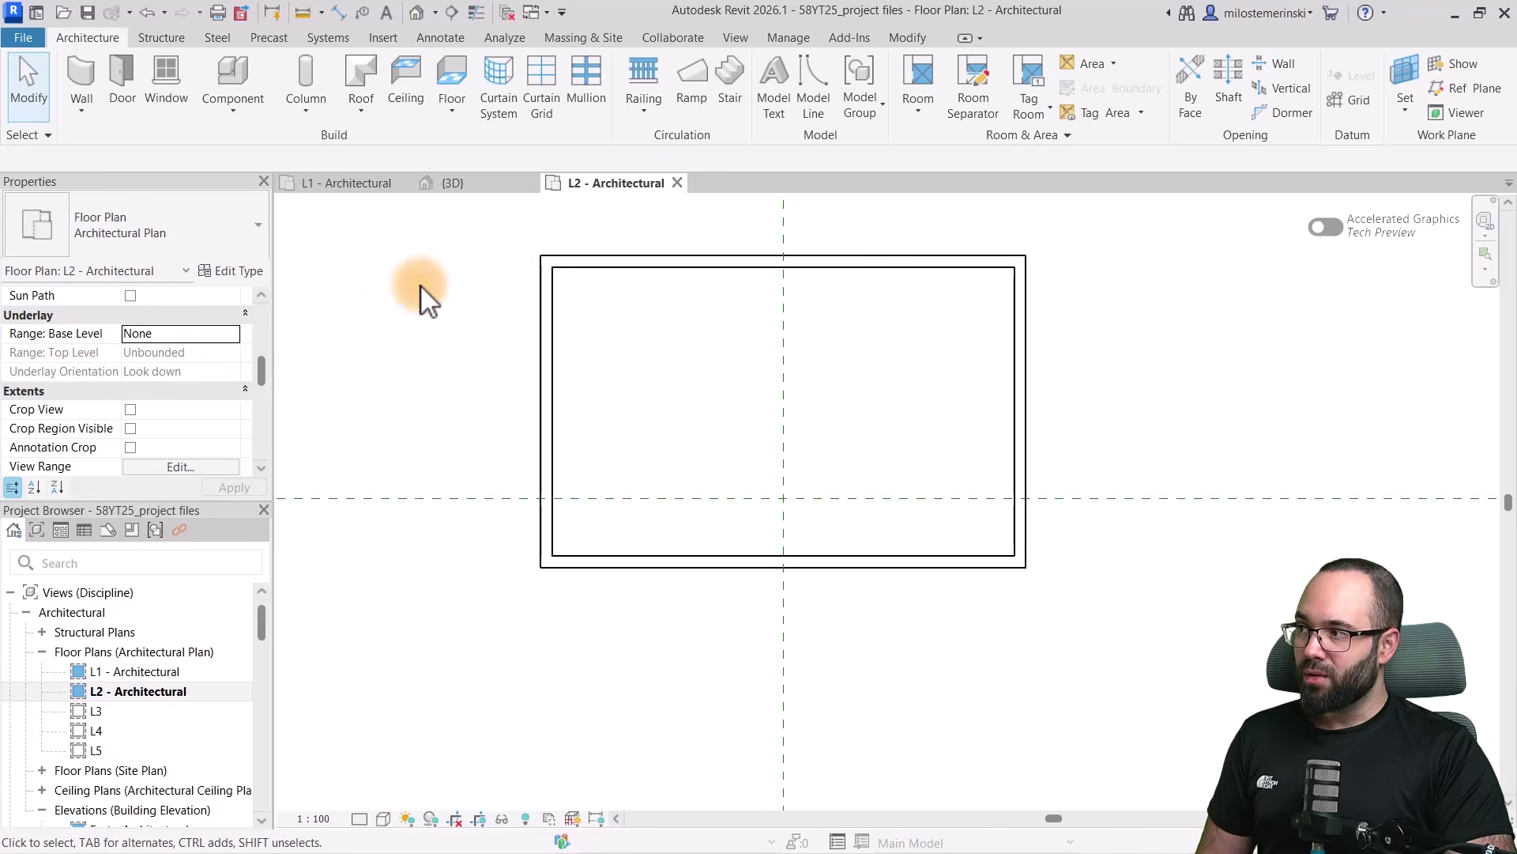
{"action": "left_click", "coordinate": [231, 333]}
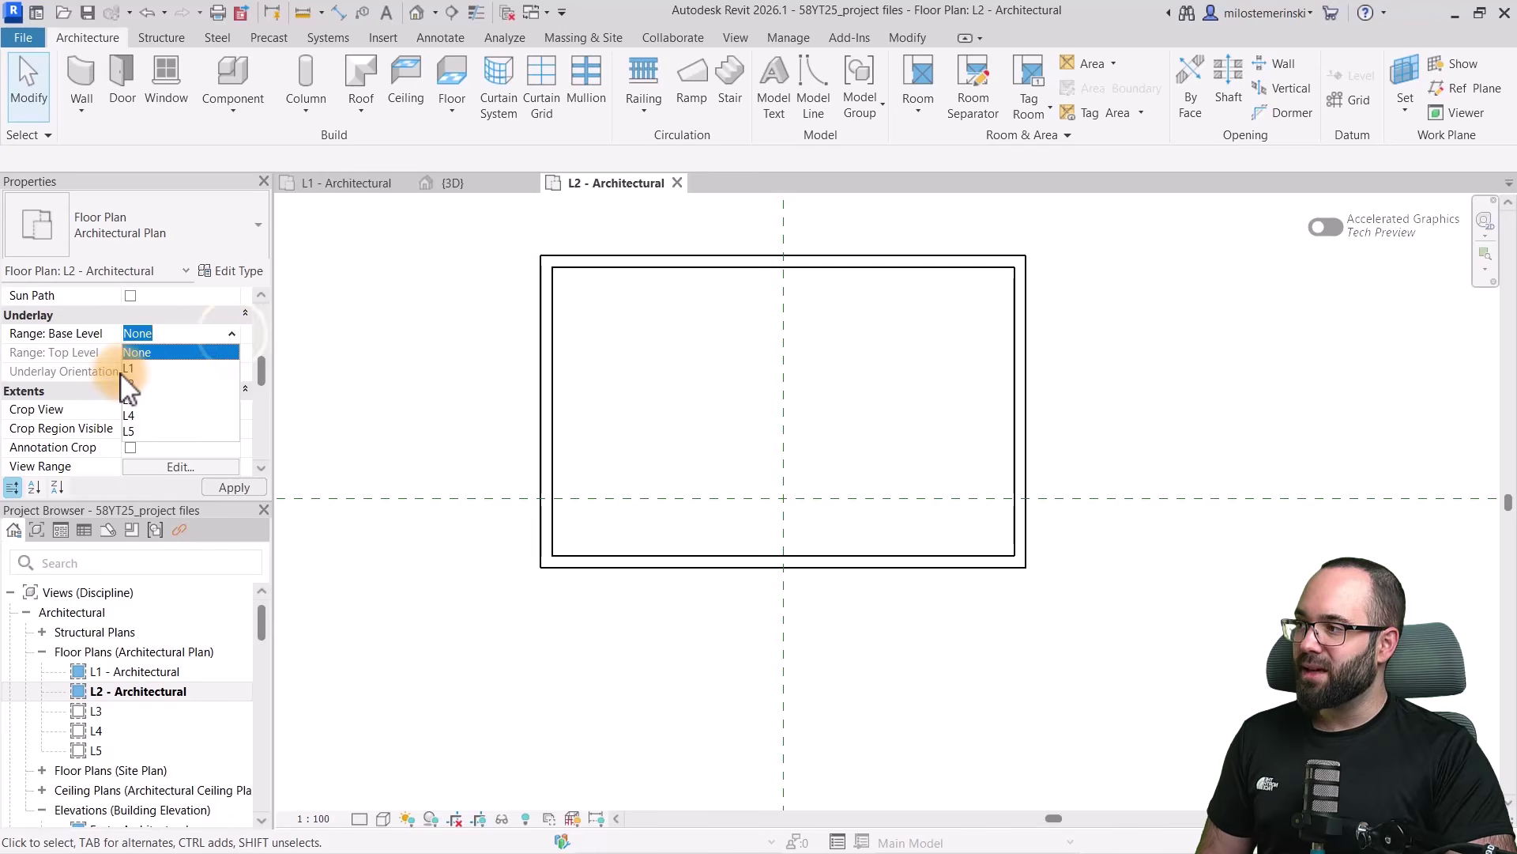
{"action": "left_click", "coordinate": [140, 368]}
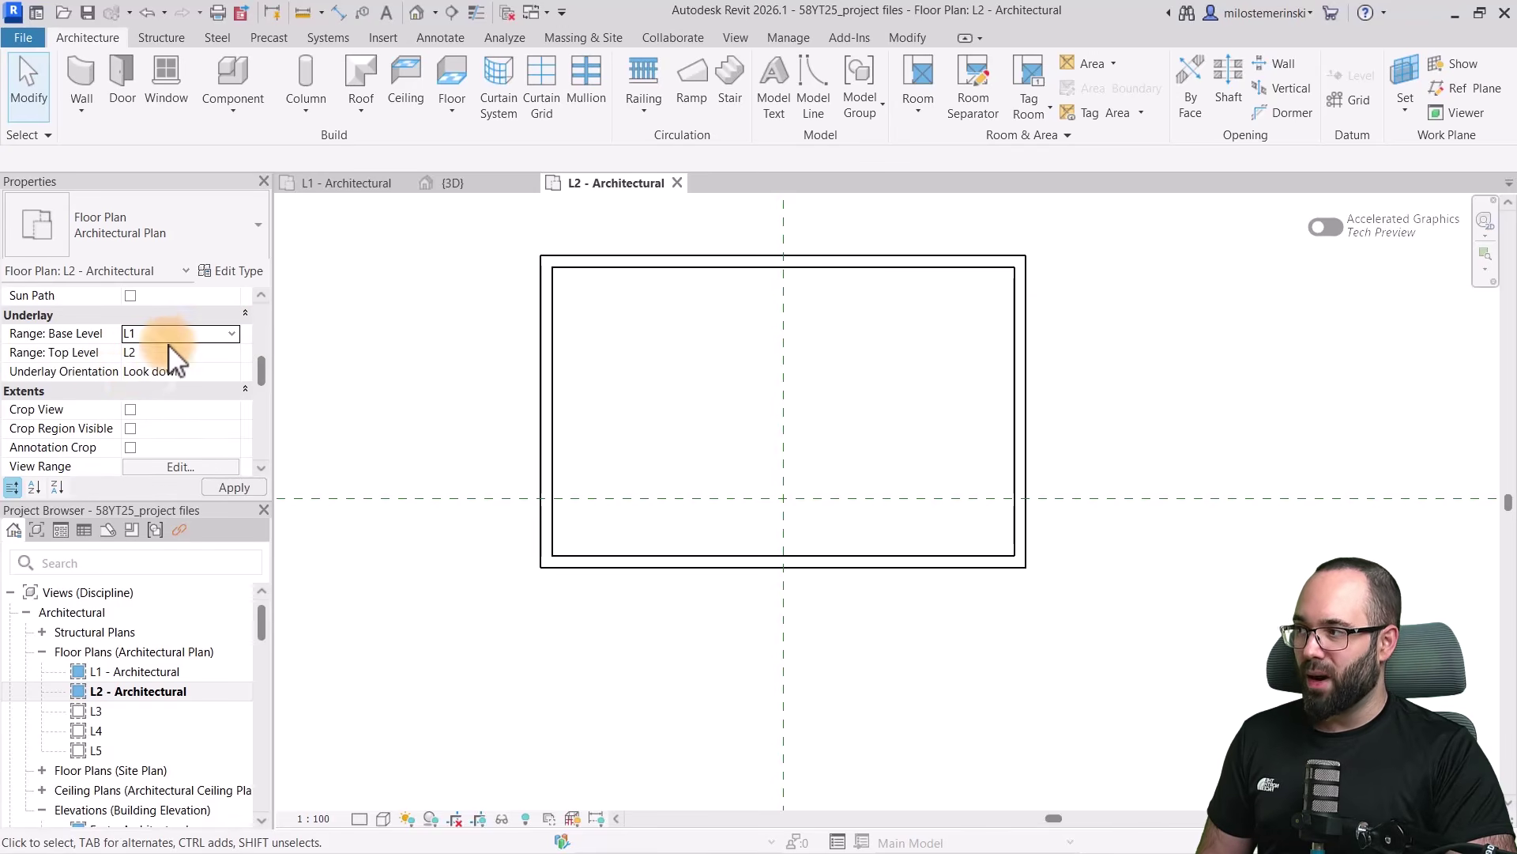
{"action": "left_click", "coordinate": [219, 479]}
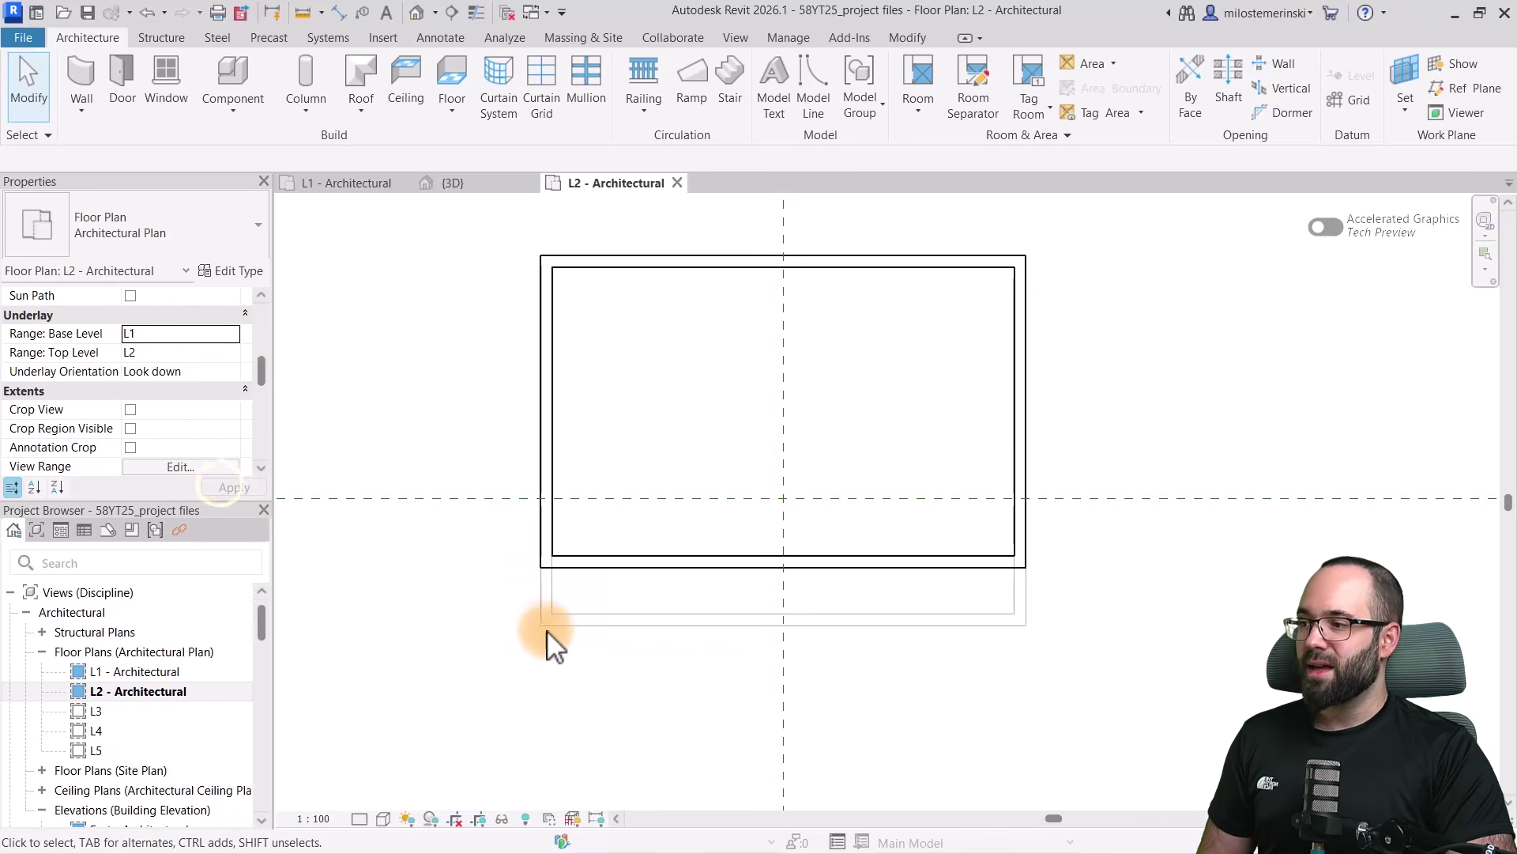
Set the L2 plan's underlay base level to L5 and its underlay orientation to Look up, applying both changes
{"action": "left_click", "coordinate": [230, 333]}
{"action": "left_click", "coordinate": [140, 433]}
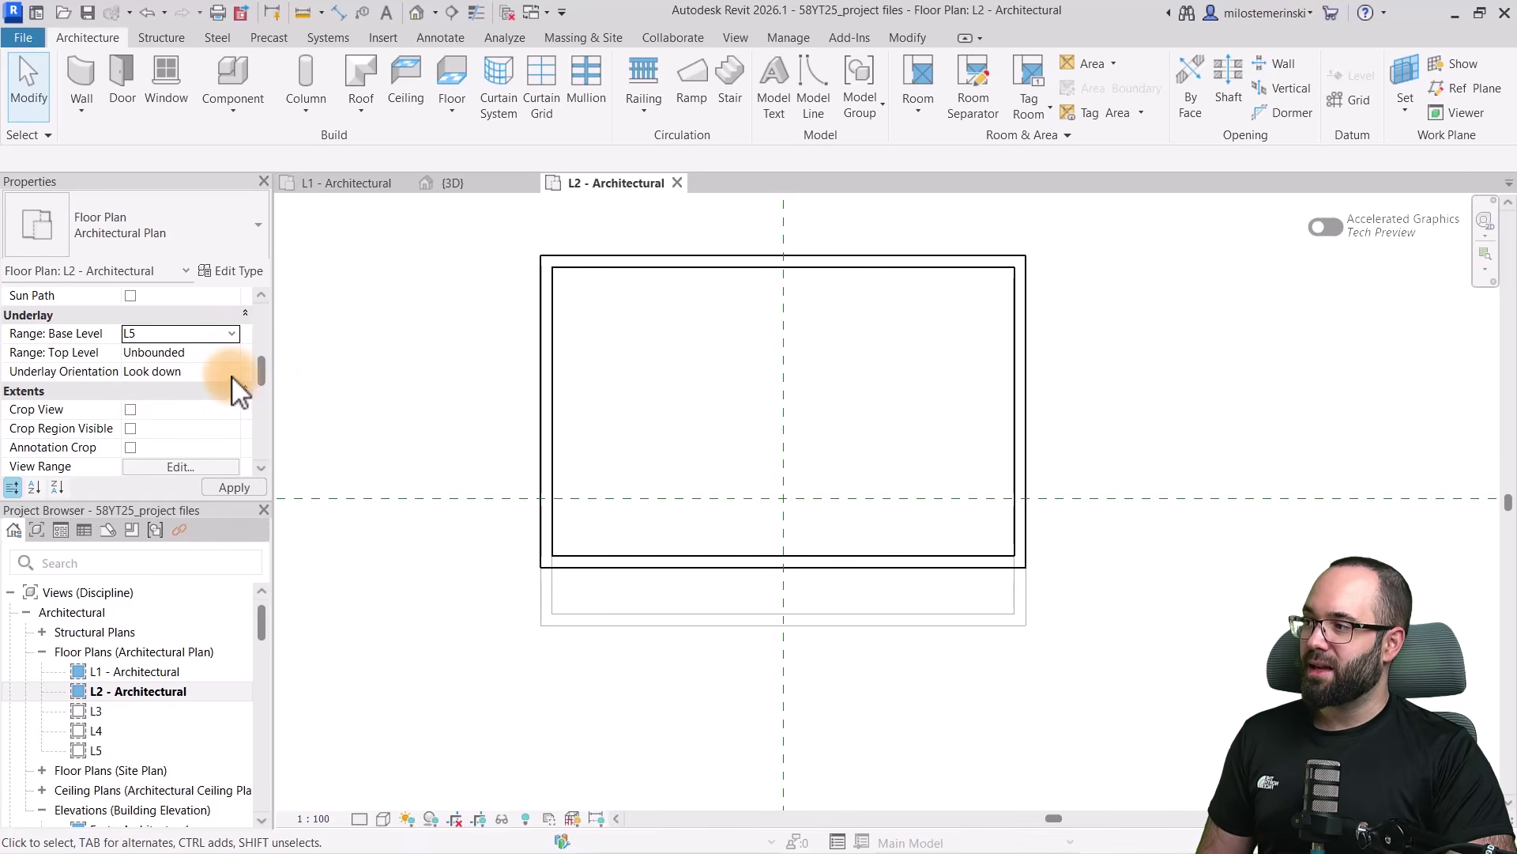
{"action": "left_click", "coordinate": [256, 493]}
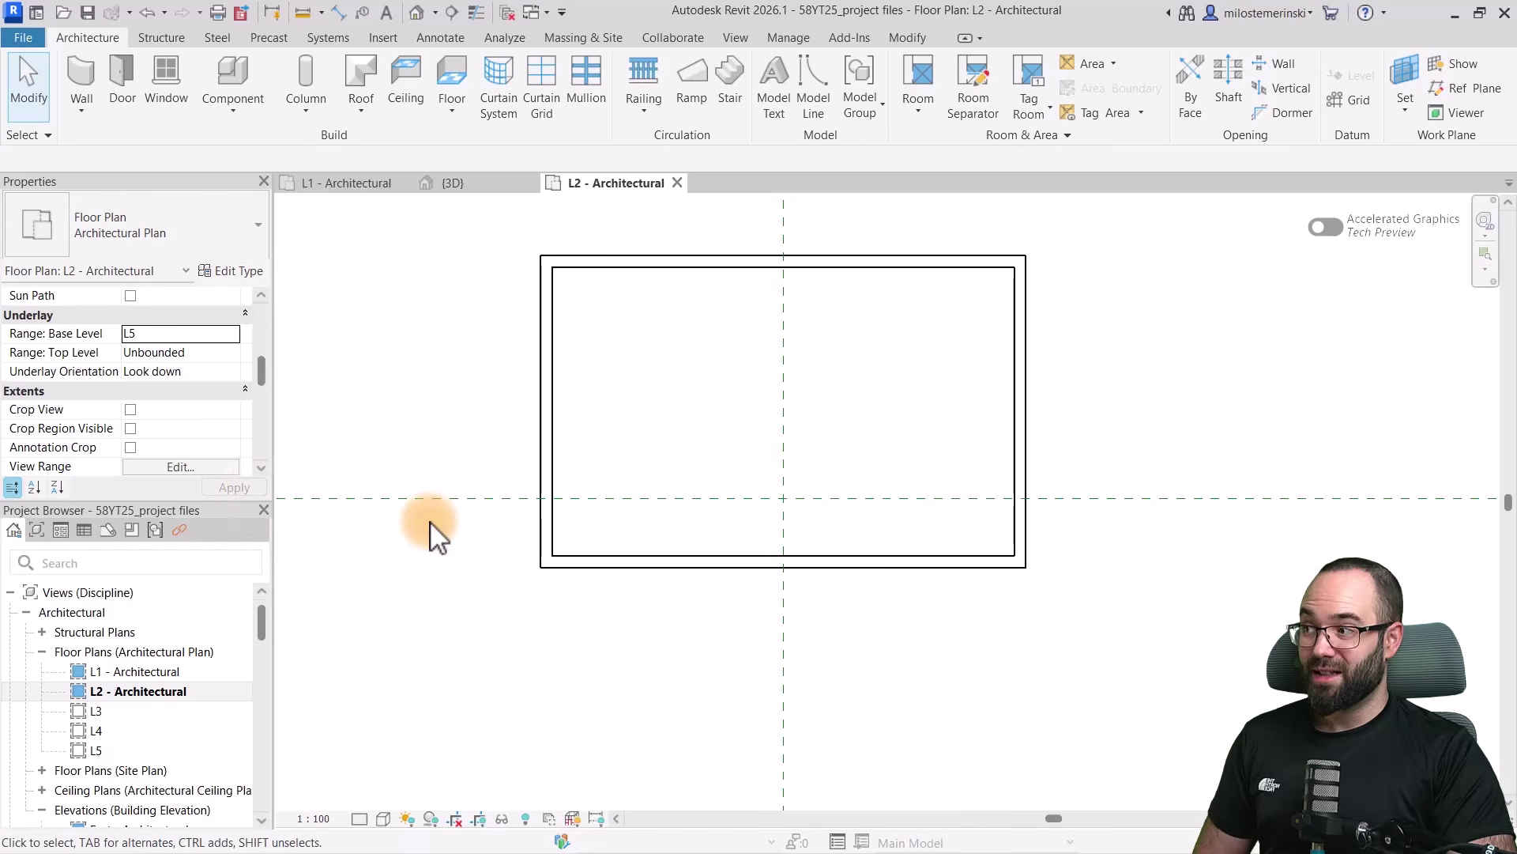
{"action": "left_click", "coordinate": [226, 373]}
{"action": "left_click", "coordinate": [144, 408]}
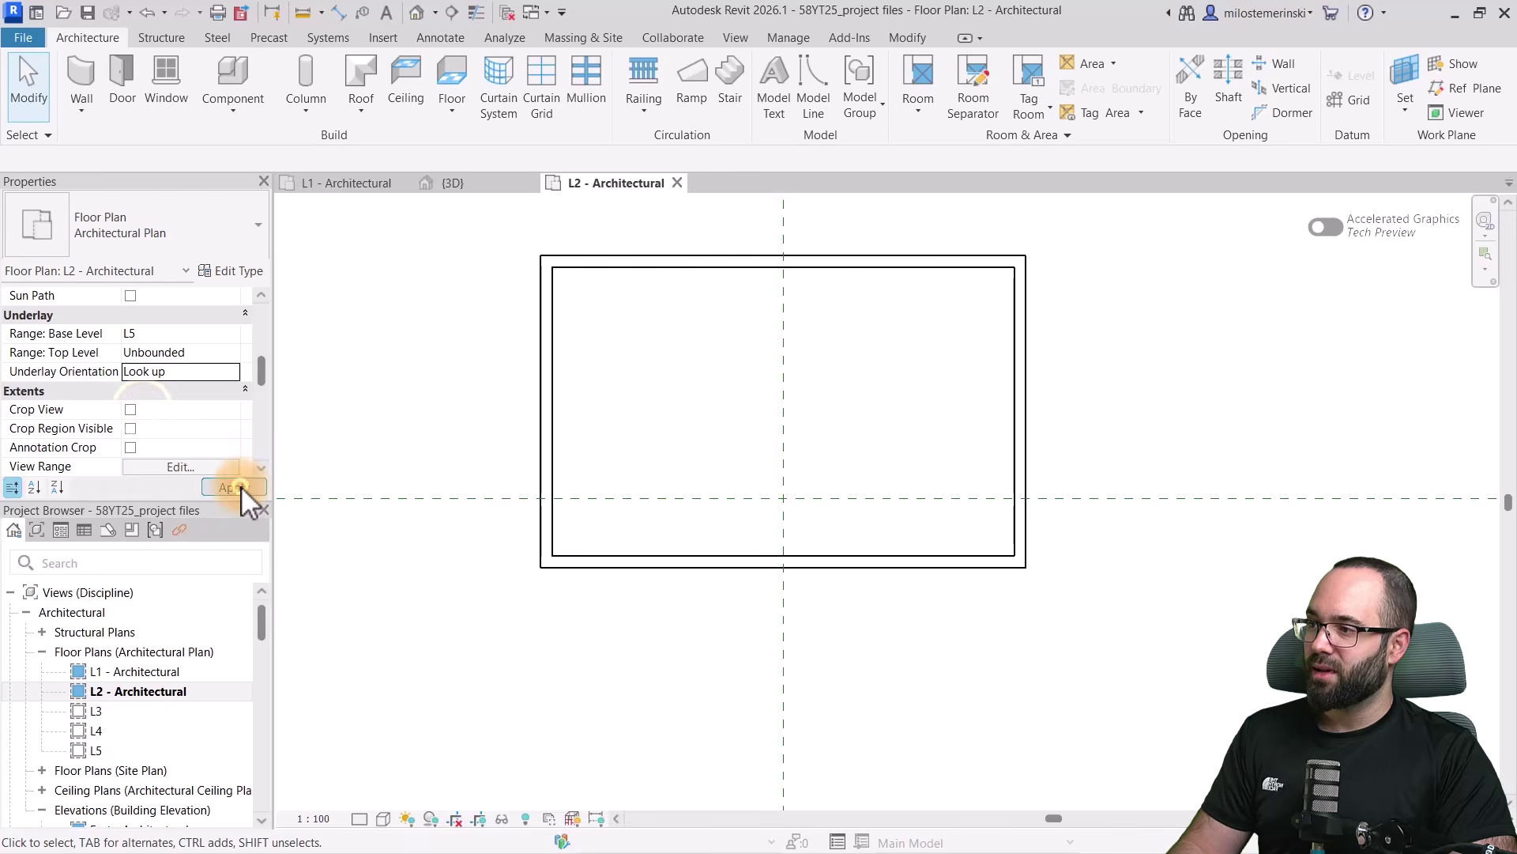
{"action": "left_click", "coordinate": [240, 488]}
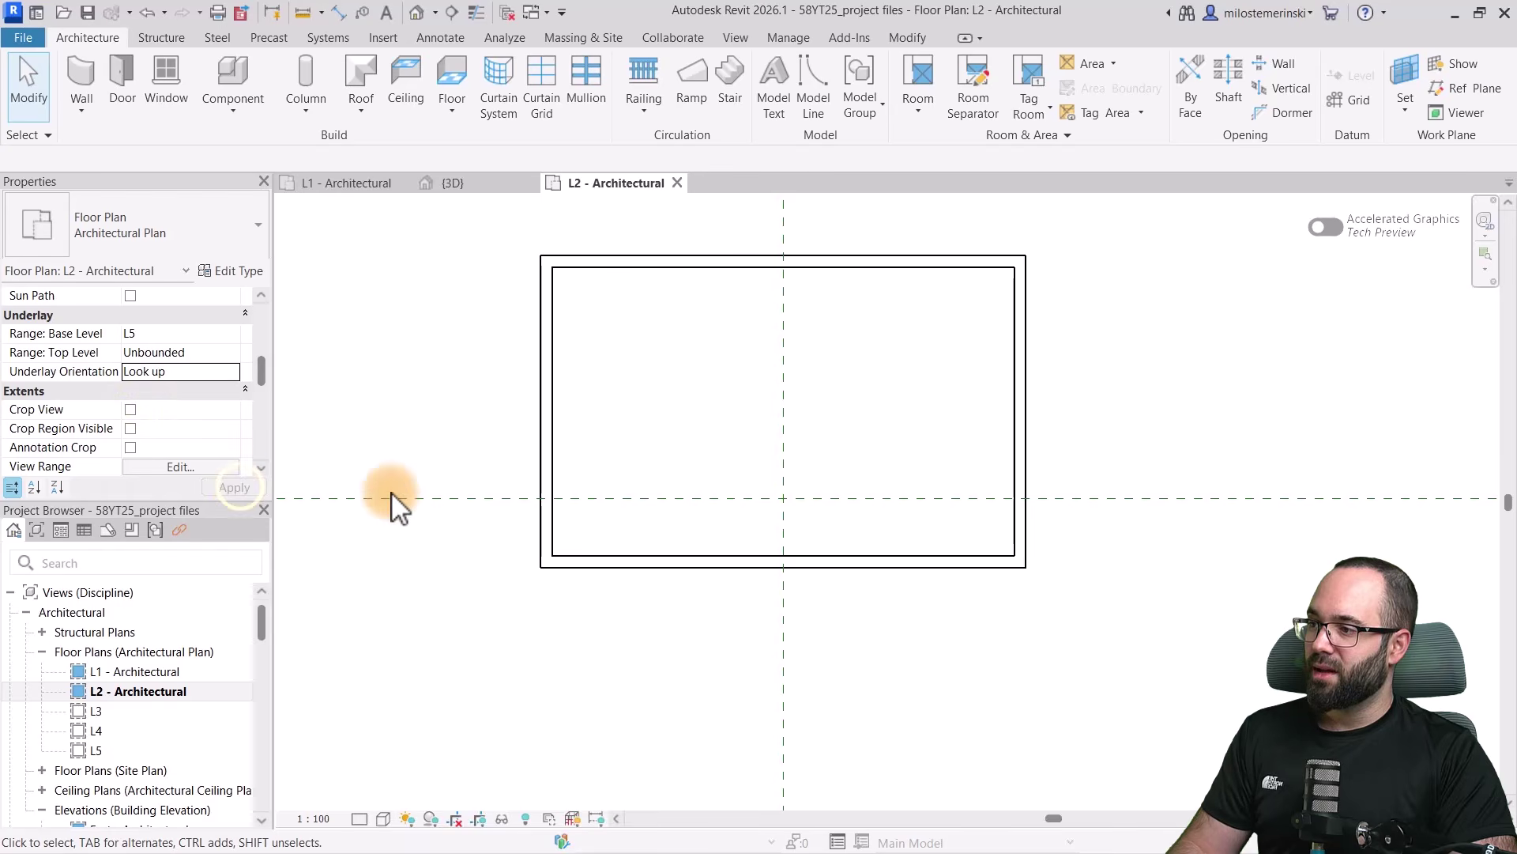
Set the L2 plan's underlay range from base level L3 to top level L5 and apply it
{"action": "left_click", "coordinate": [228, 337]}
{"action": "left_click", "coordinate": [228, 339]}
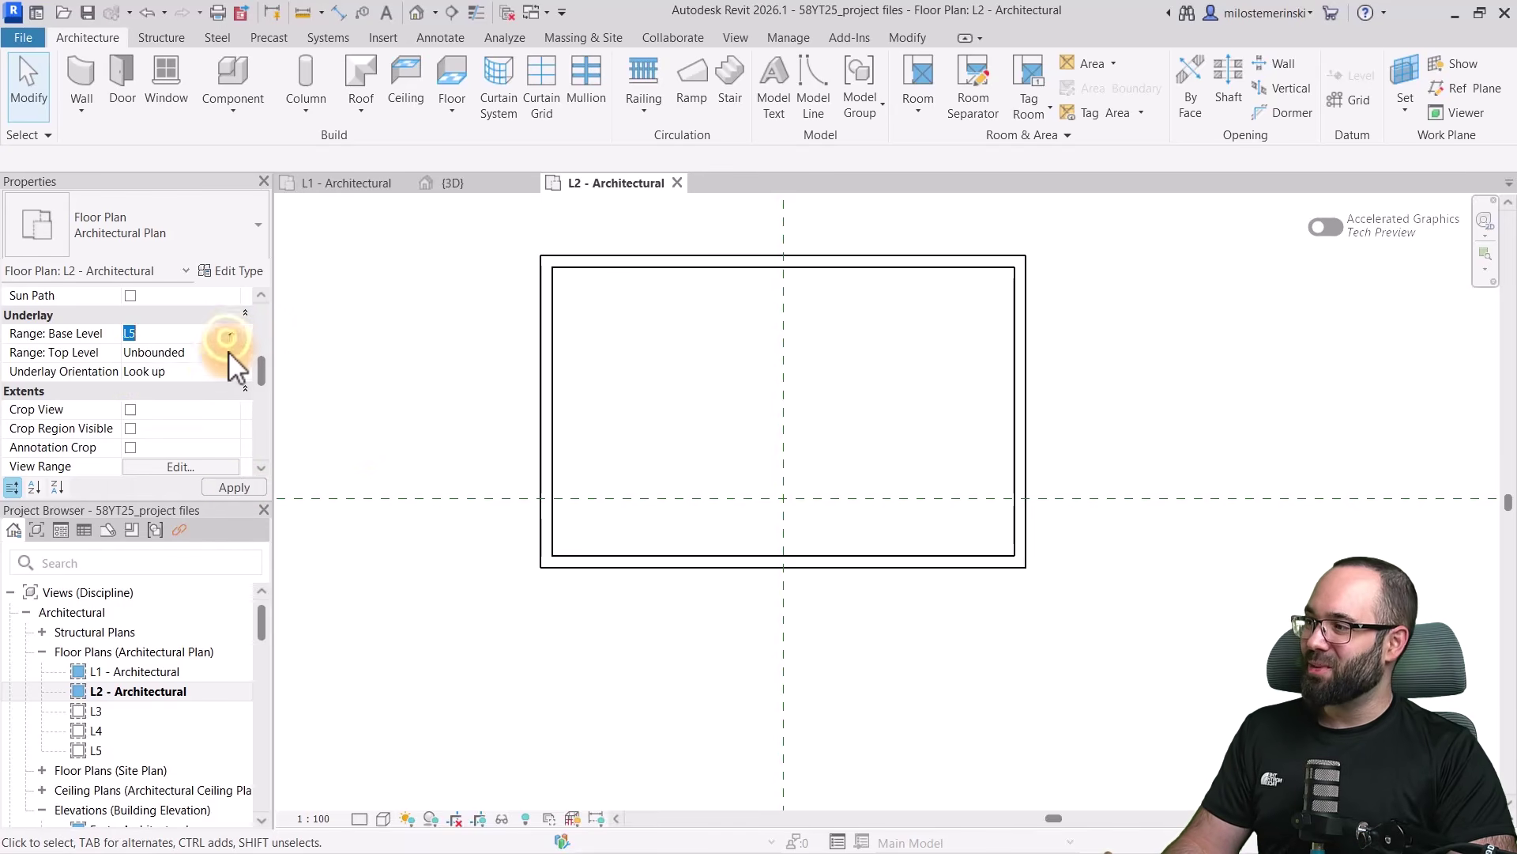
{"action": "left_click", "coordinate": [229, 352]}
{"action": "left_click", "coordinate": [229, 334]}
{"action": "left_click", "coordinate": [227, 331]}
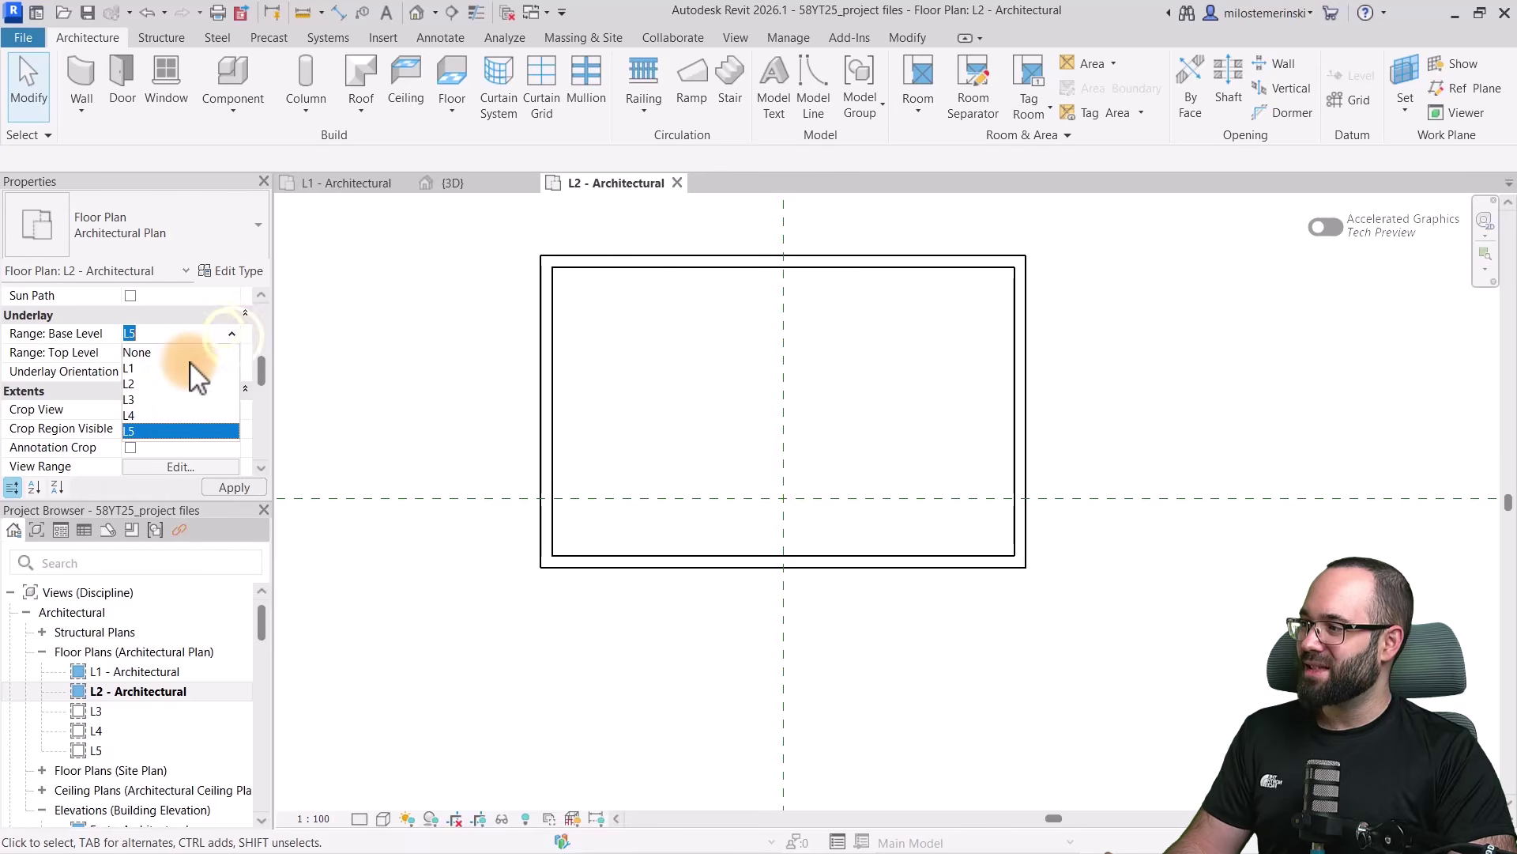
{"action": "left_click", "coordinate": [131, 400]}
{"action": "left_click", "coordinate": [237, 355]}
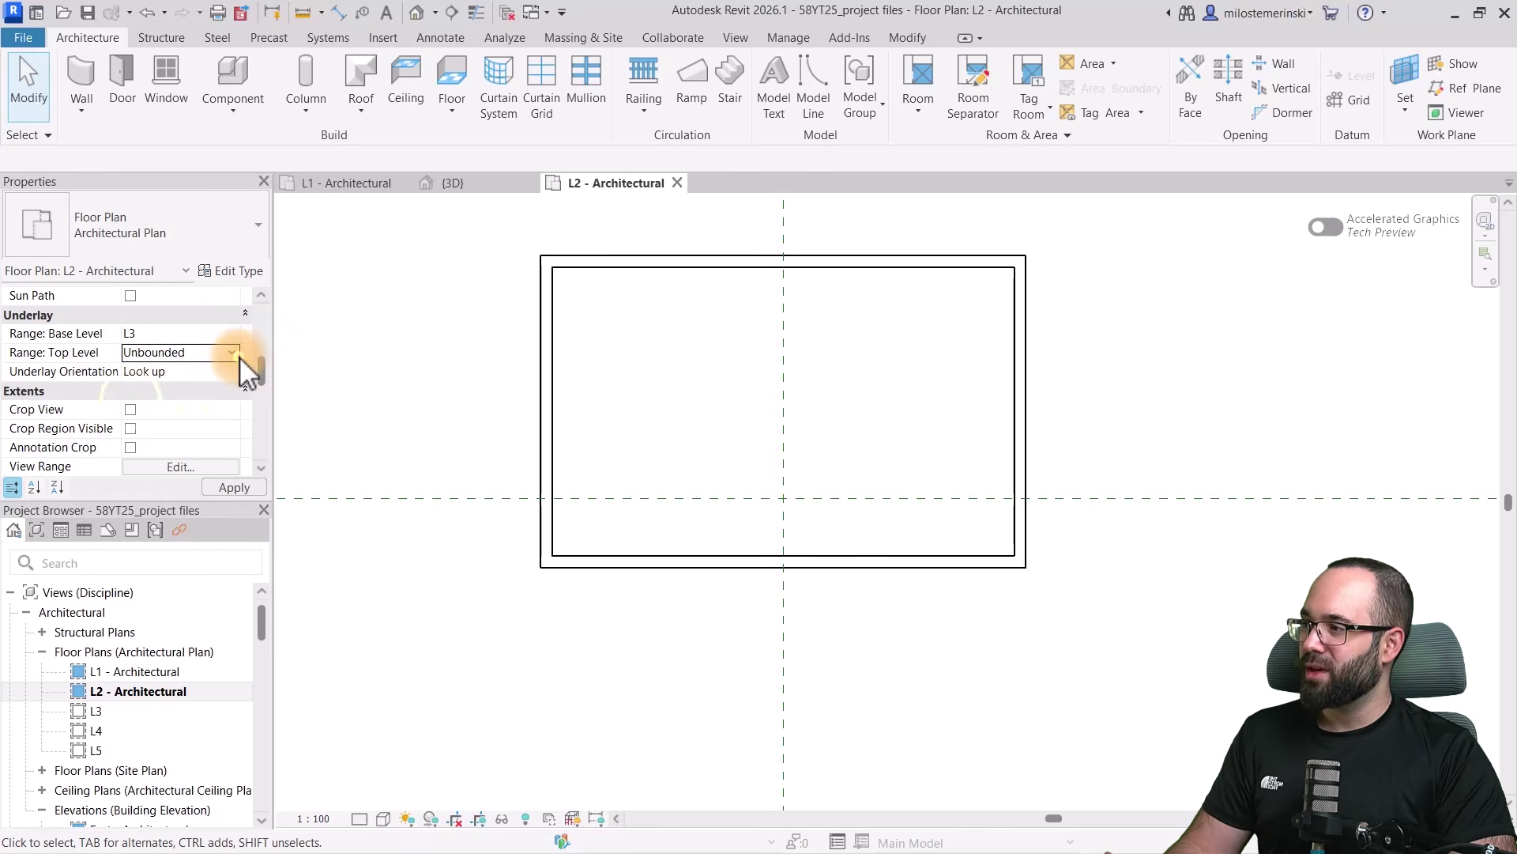
{"action": "left_click", "coordinate": [237, 355]}
{"action": "left_click", "coordinate": [170, 401]}
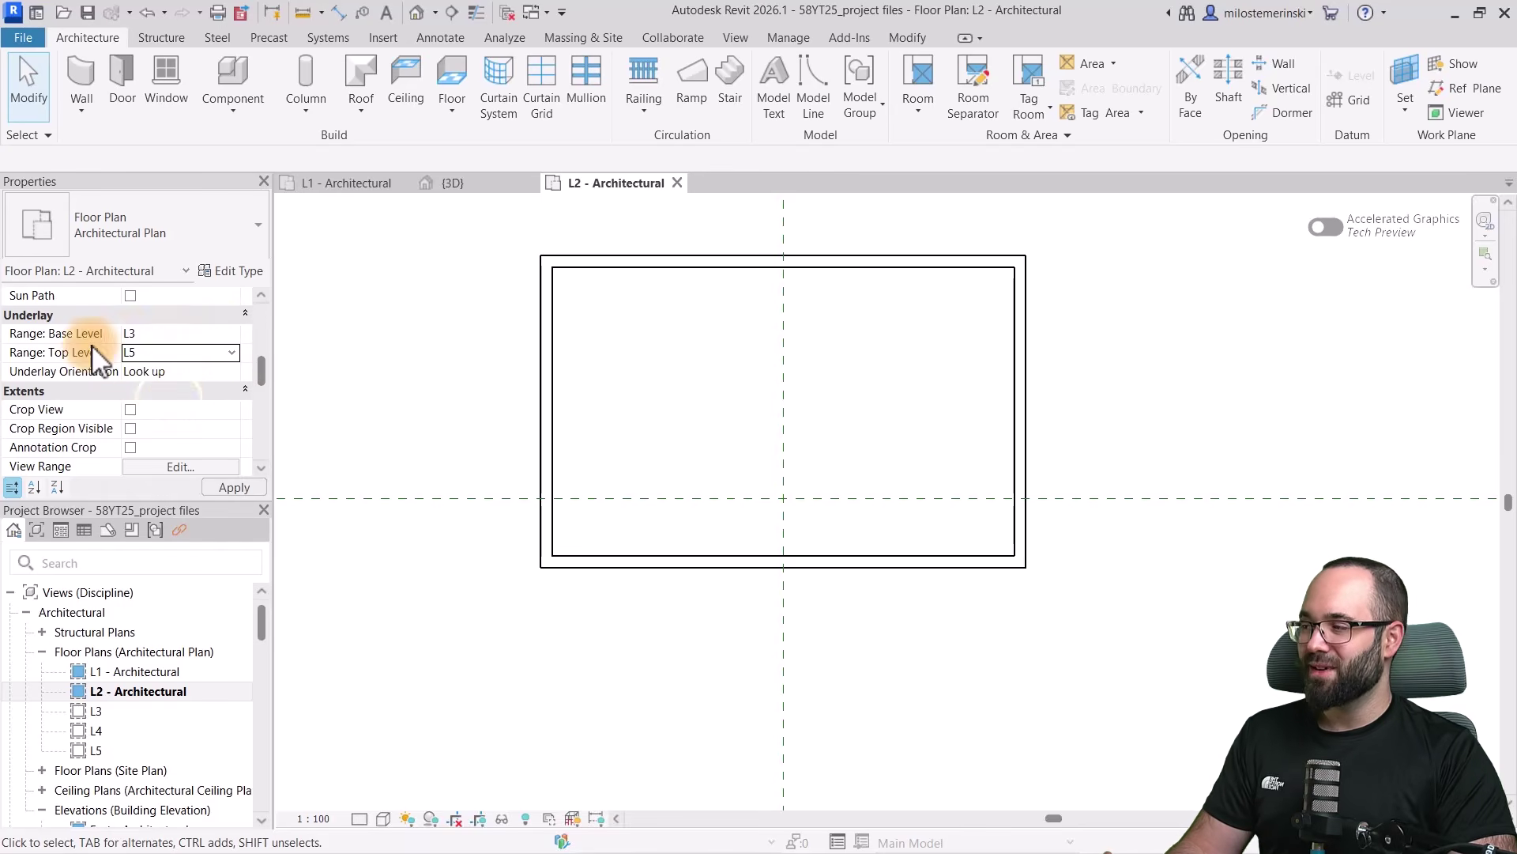
{"action": "left_click", "coordinate": [248, 487]}
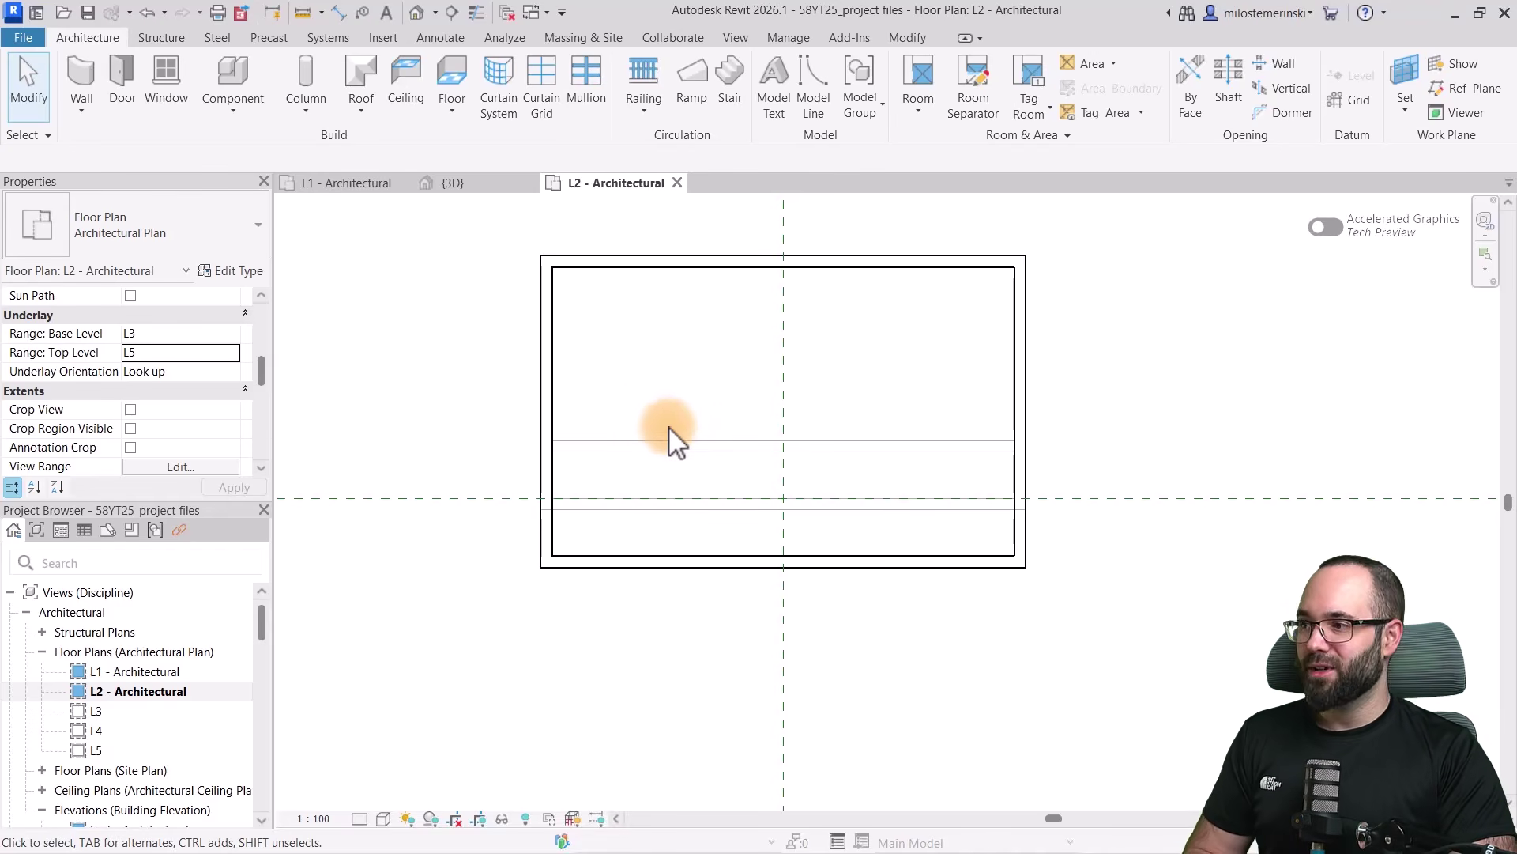
Remove the underlay from the L2 plan by setting its base level to None and applying it
{"action": "left_click", "coordinate": [230, 335]}
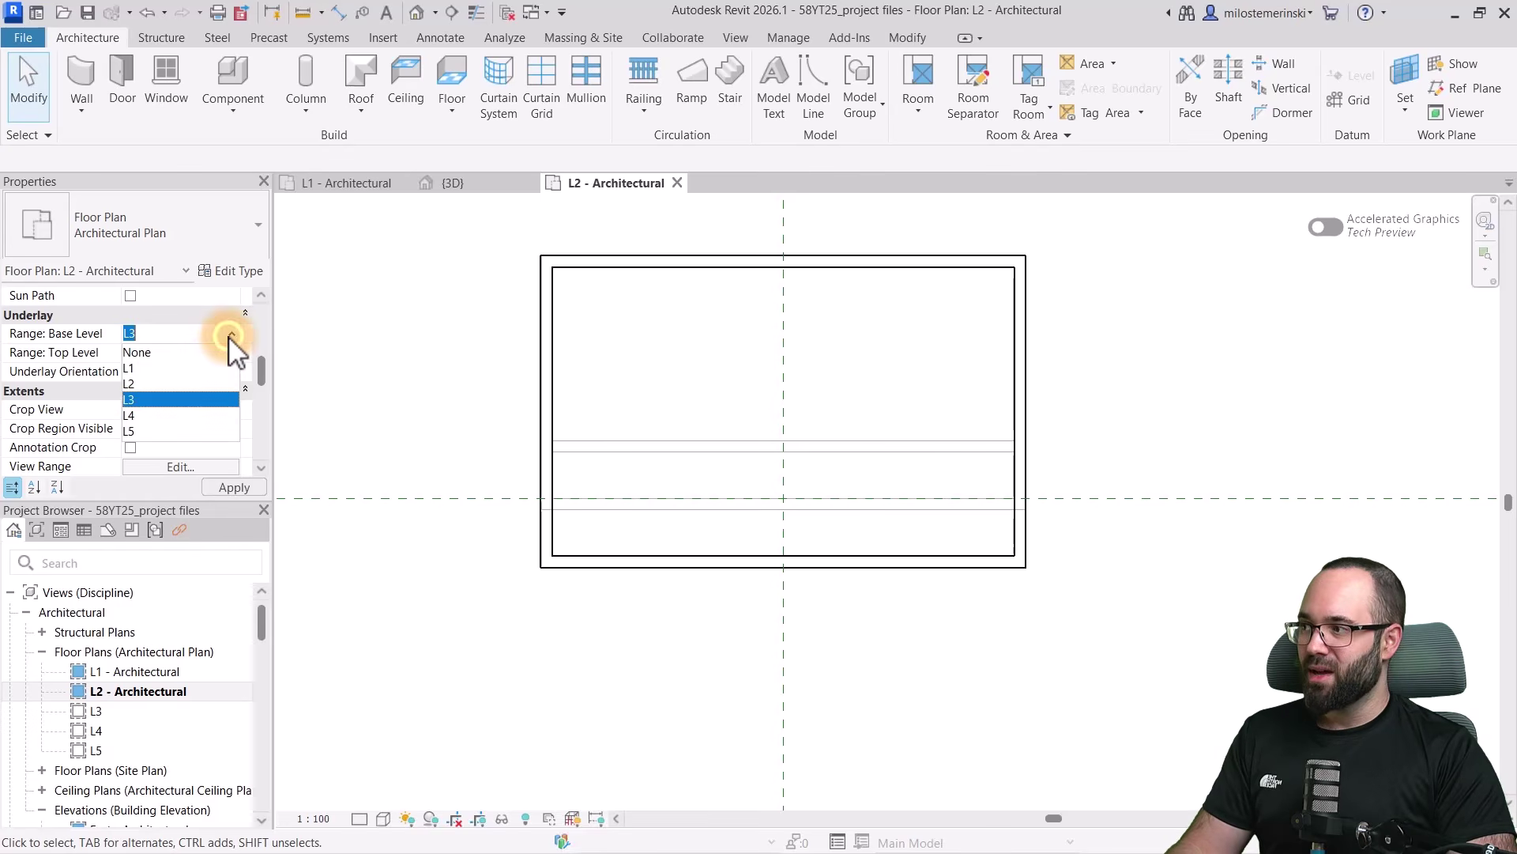
{"action": "left_click", "coordinate": [158, 351]}
{"action": "left_click", "coordinate": [236, 483]}
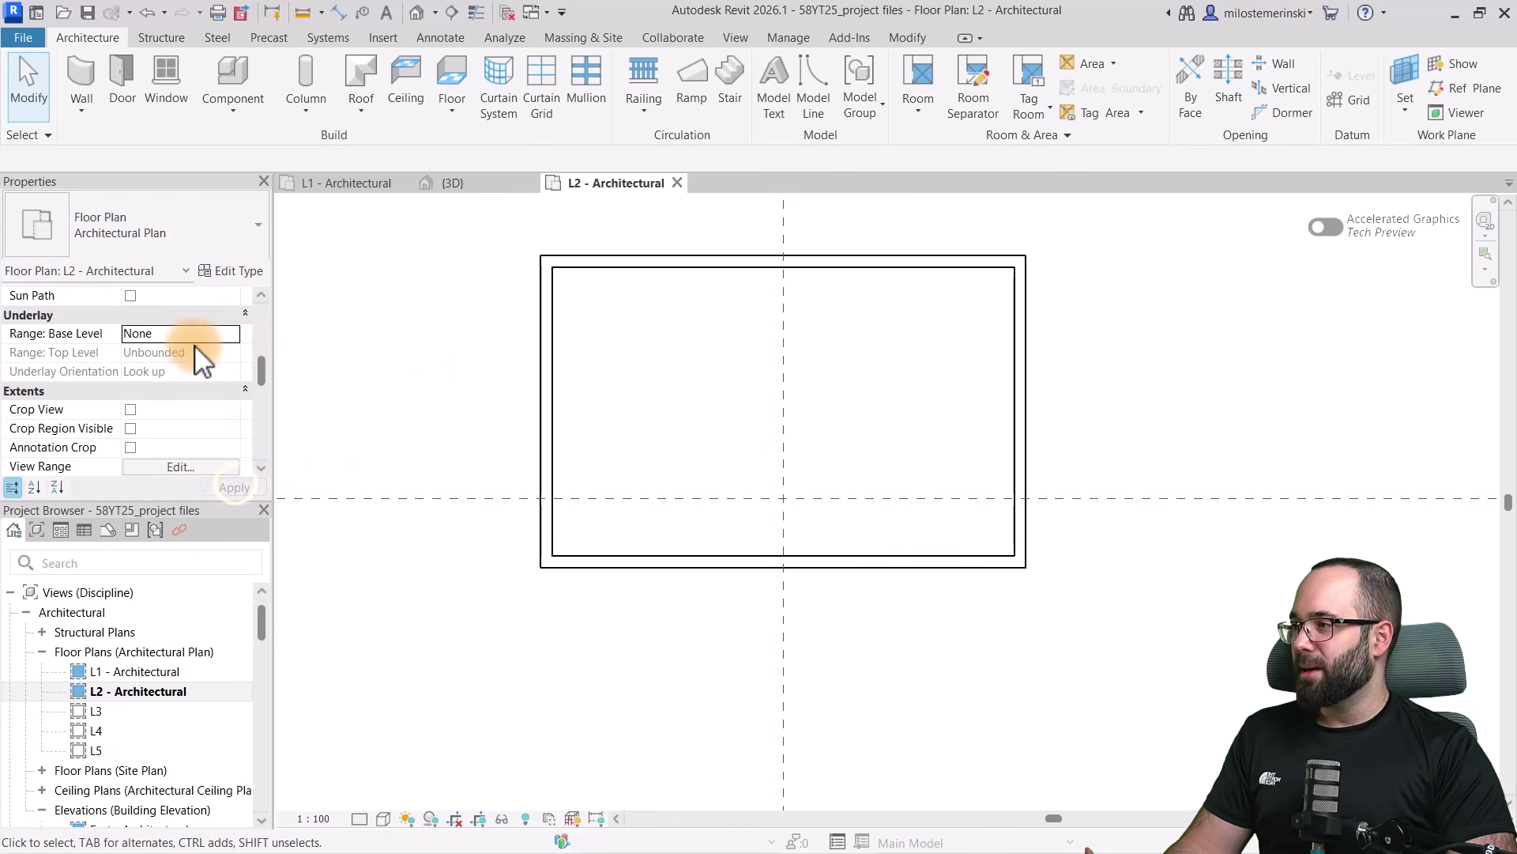
Set the L2 plan's underlay base level to L1 and its orientation to Look down, applying both changes
{"action": "left_click", "coordinate": [234, 334]}
{"action": "left_click", "coordinate": [164, 368]}
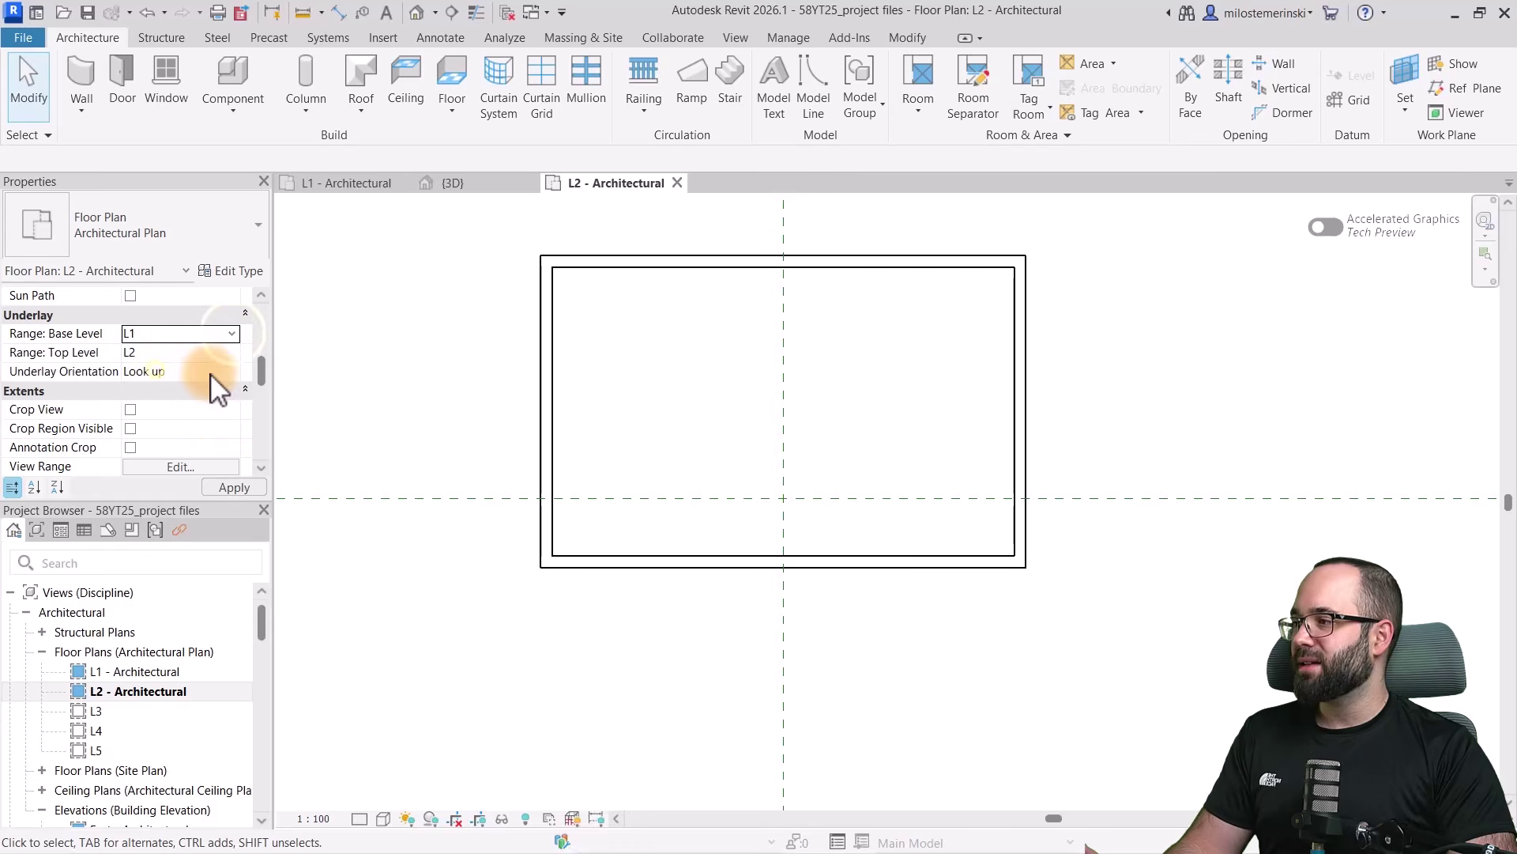
{"action": "left_click", "coordinate": [236, 487]}
{"action": "left_click", "coordinate": [231, 372]}
{"action": "left_click", "coordinate": [175, 396]}
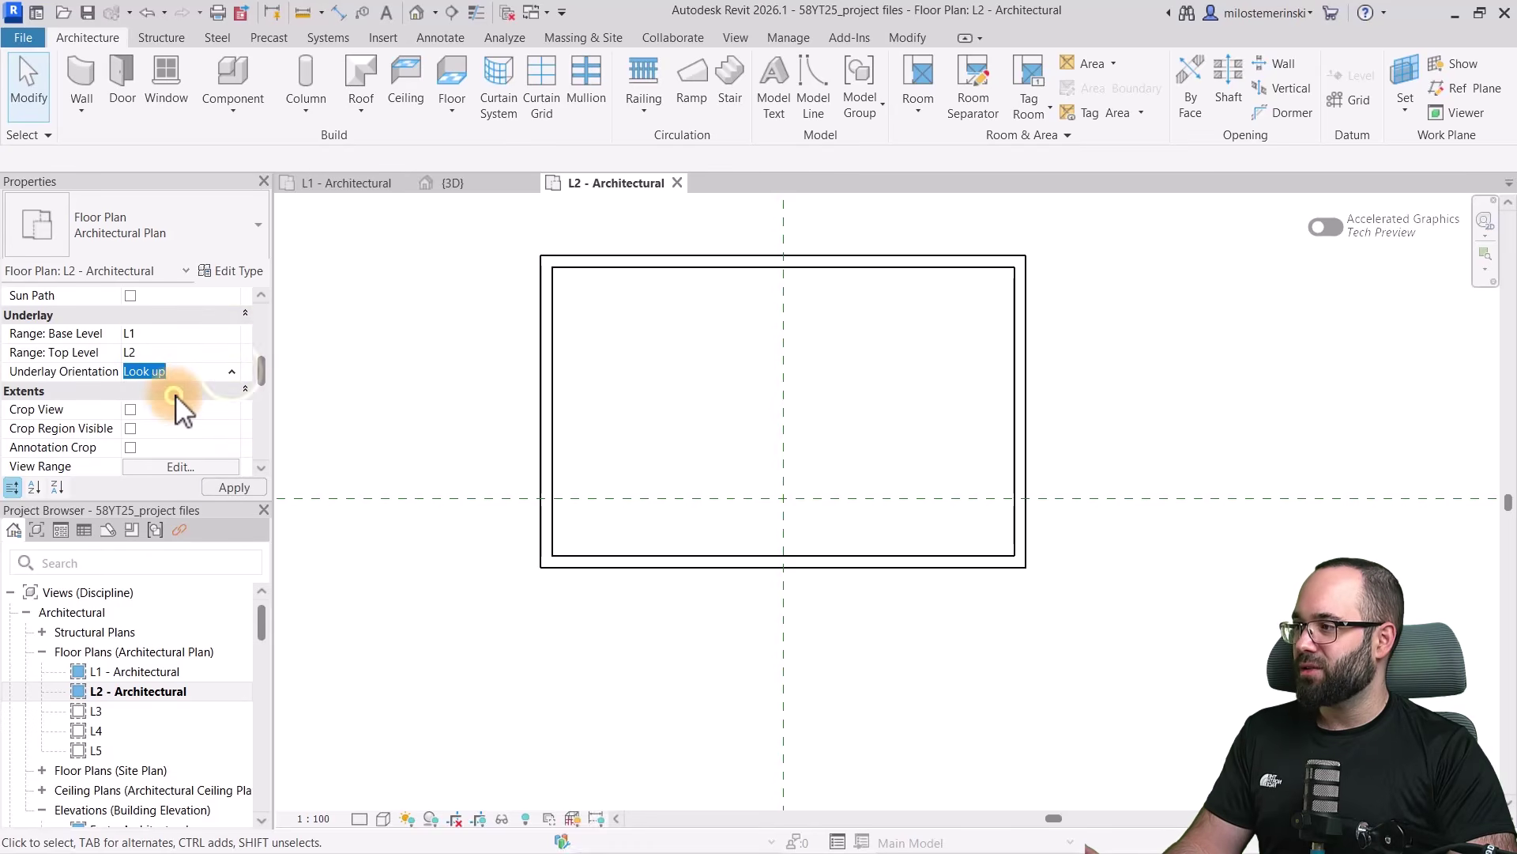
{"action": "left_click", "coordinate": [235, 487]}
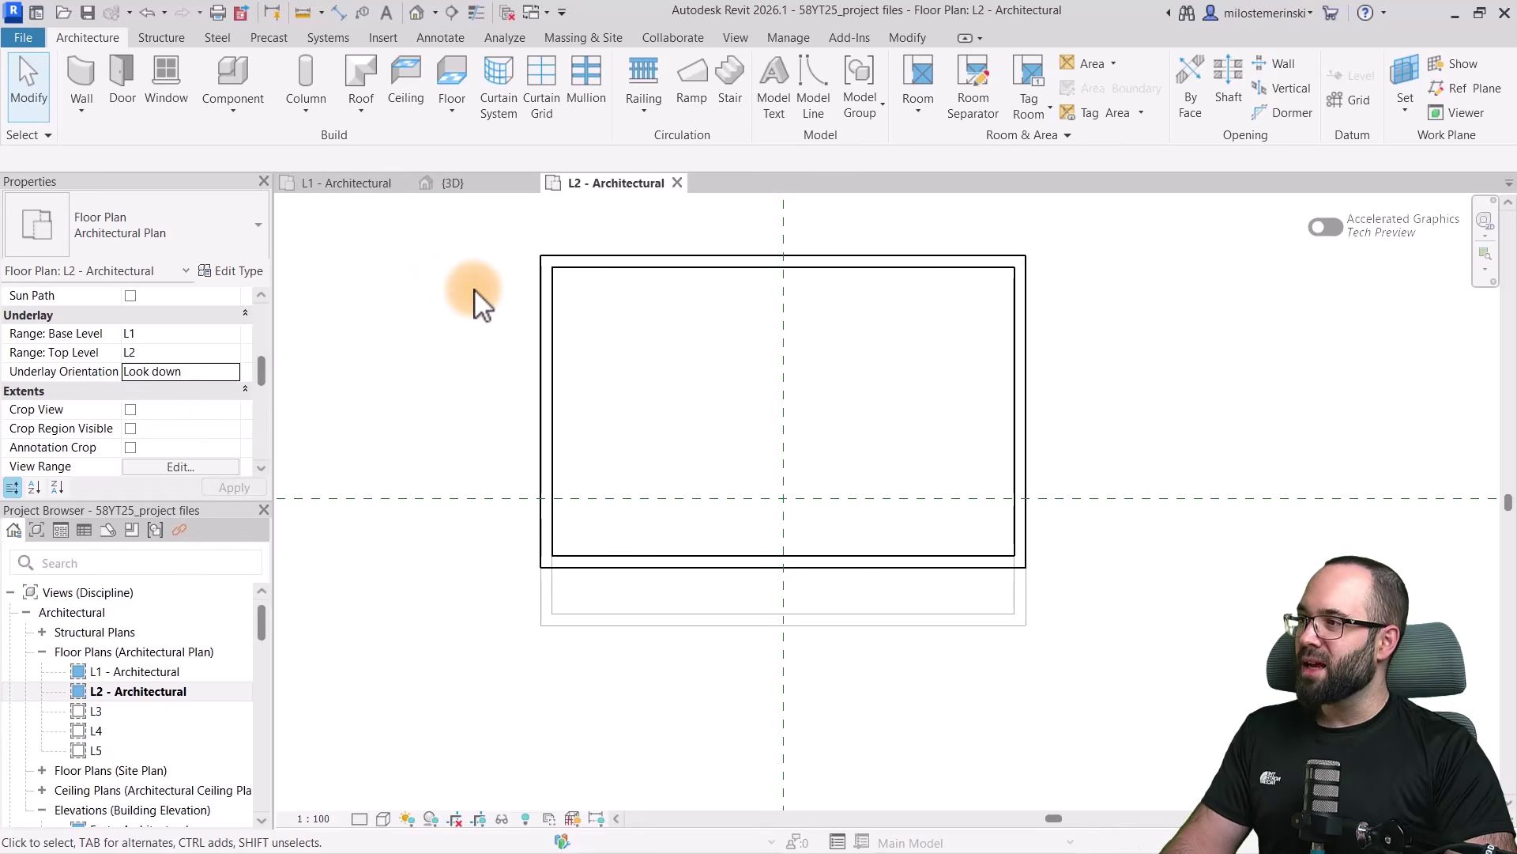
Open the L4 floor plan and find its underlay range settings
{"action": "scroll", "coordinate": [117, 449], "scroll_direction": "down", "scroll_amount": 1}
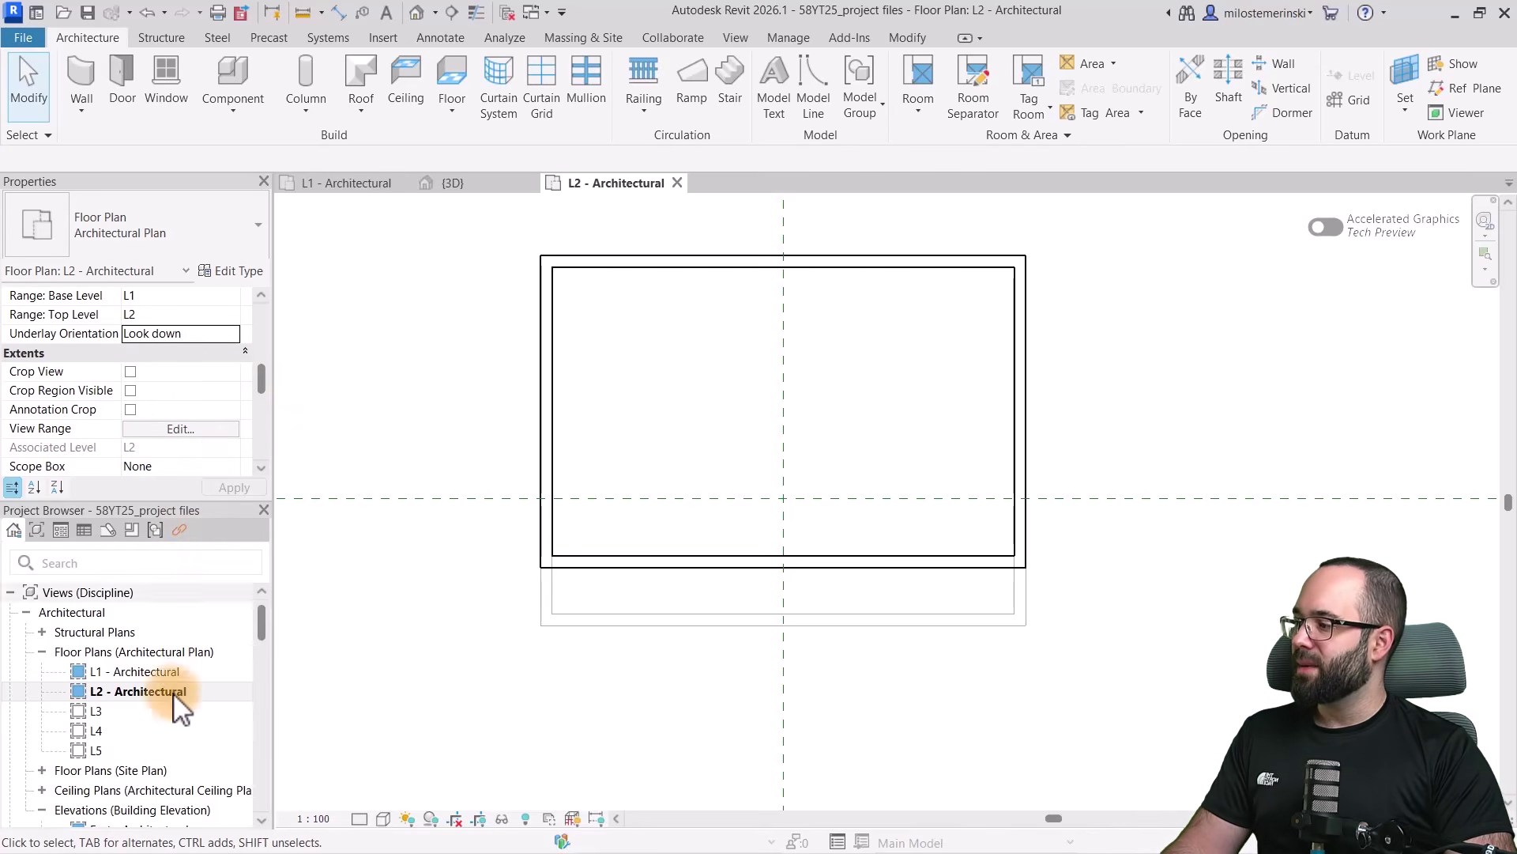
{"action": "double_click", "coordinate": [121, 728]}
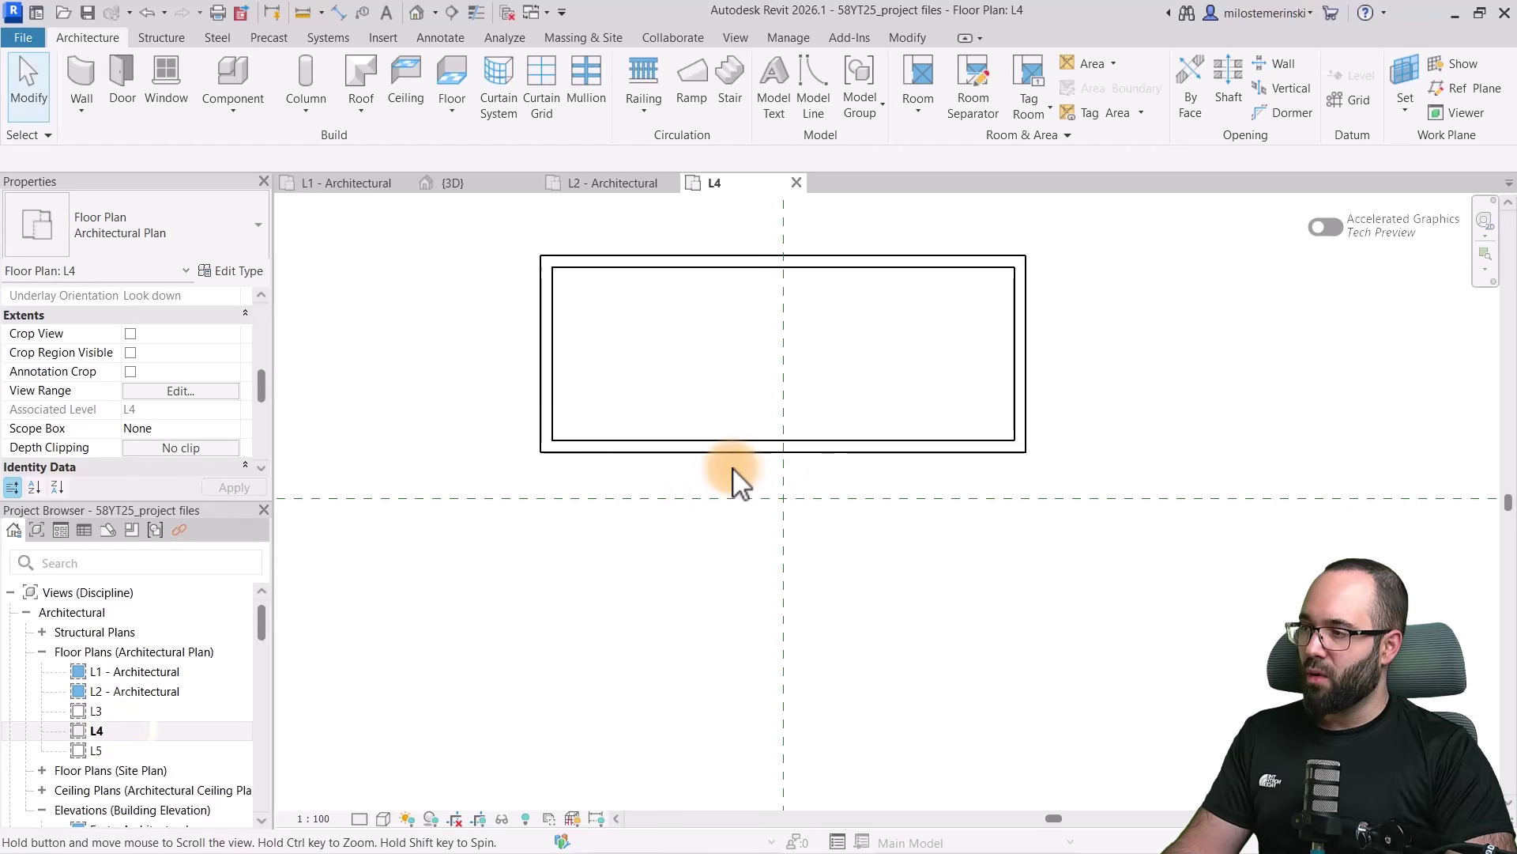
{"action": "middle_click_drag", "start_coordinate": [729, 464], "coordinate": [727, 483]}
{"action": "scroll", "coordinate": [130, 381], "scroll_direction": "down", "scroll_amount": 1}
{"action": "scroll", "coordinate": [191, 394], "scroll_direction": "up", "scroll_amount": 2}
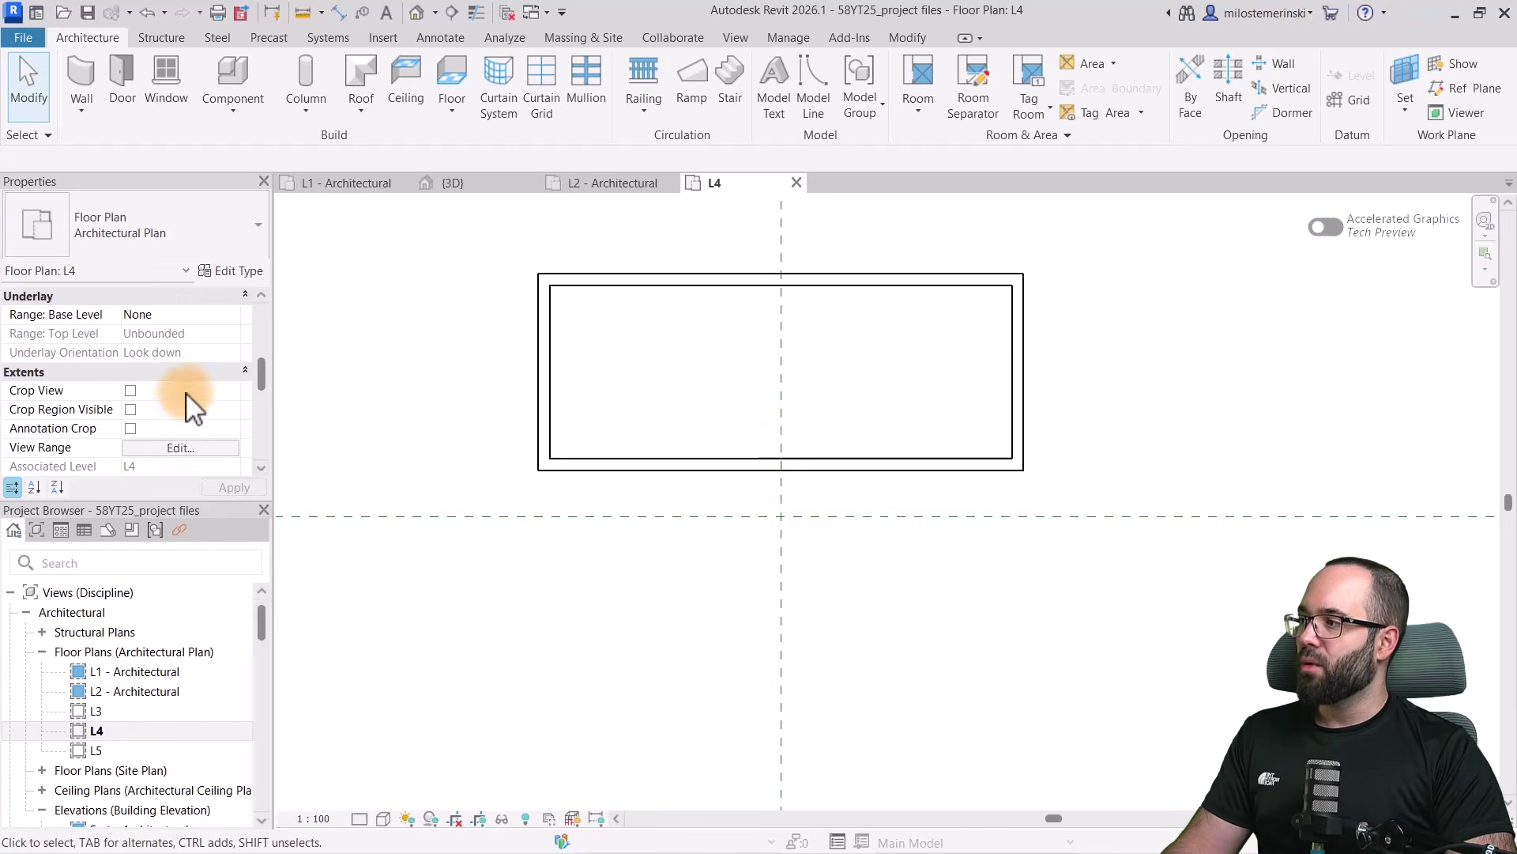
{"action": "scroll", "coordinate": [187, 392], "scroll_direction": "up", "scroll_amount": 1}
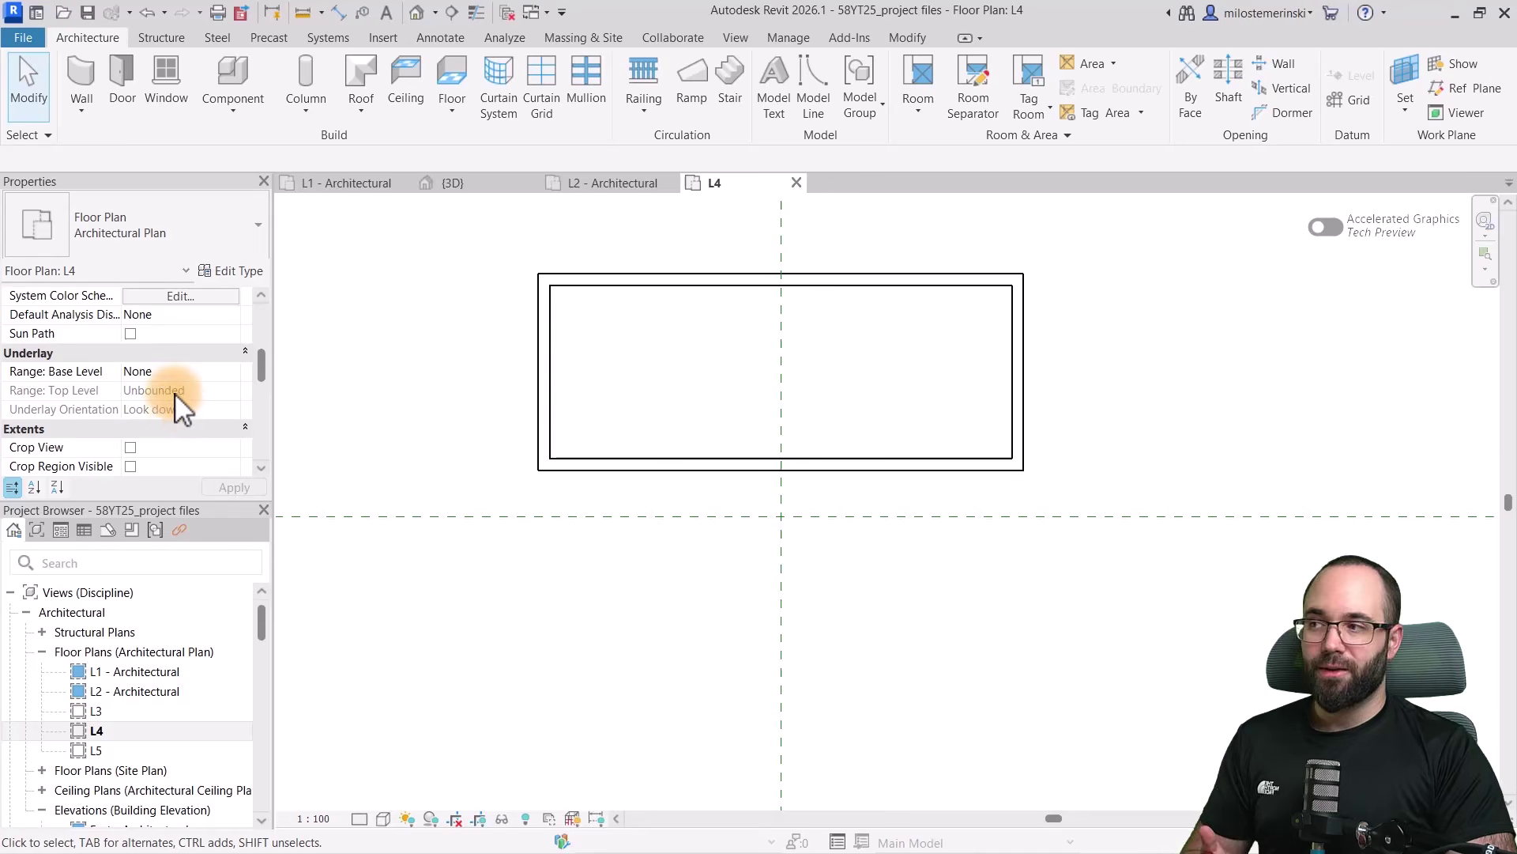
Set the L4 plan's view depth level to Unlimited in its View Range settings and apply it
{"action": "scroll", "coordinate": [175, 395], "scroll_direction": "down", "scroll_amount": 2}
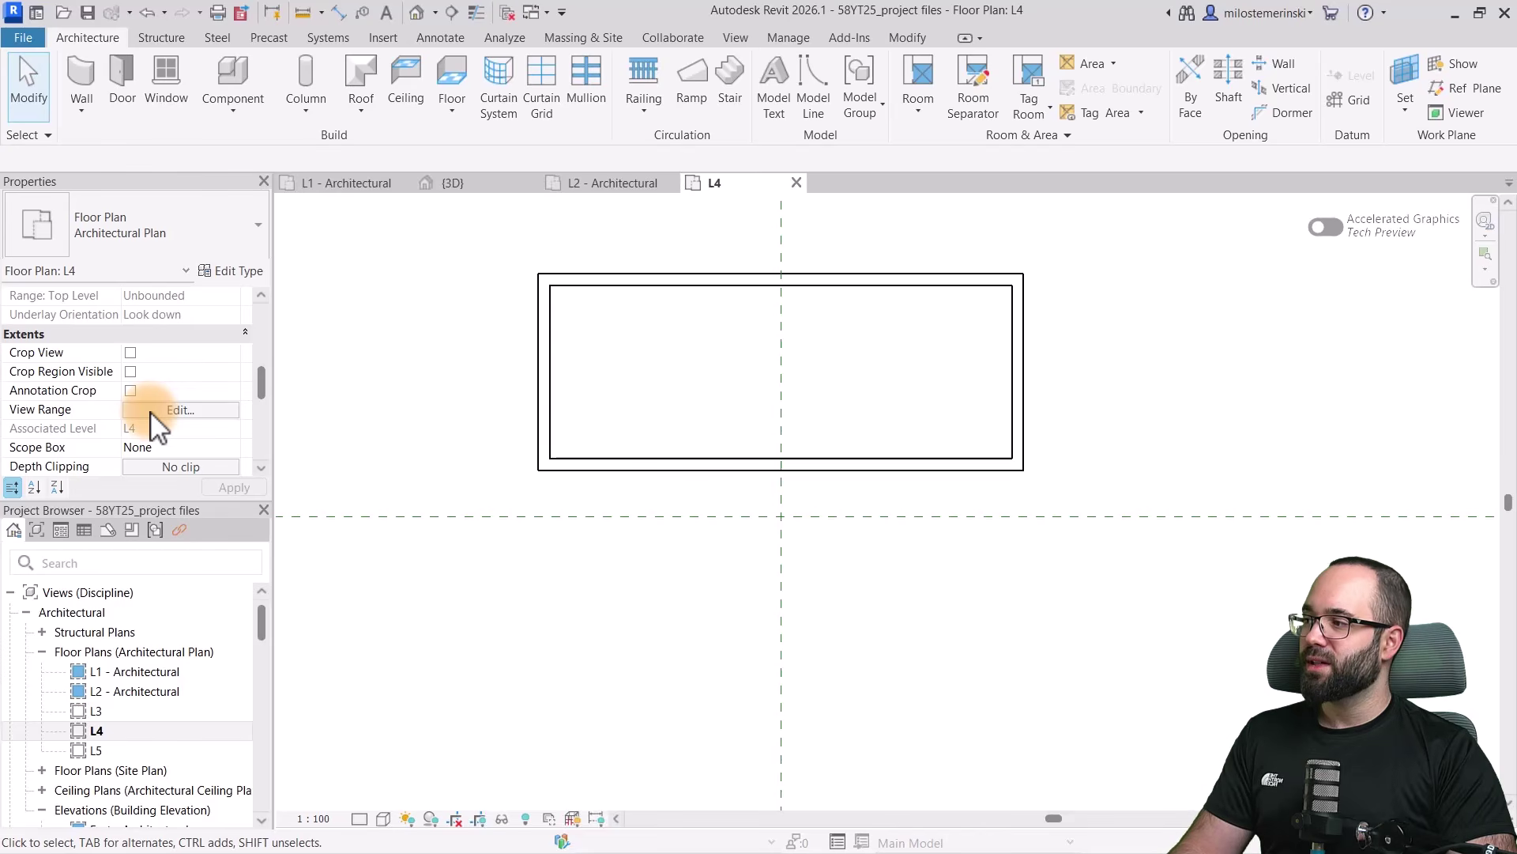
{"action": "left_click", "coordinate": [151, 411]}
{"action": "left_click_drag", "start_coordinate": [785, 276], "coordinate": [442, 307]}
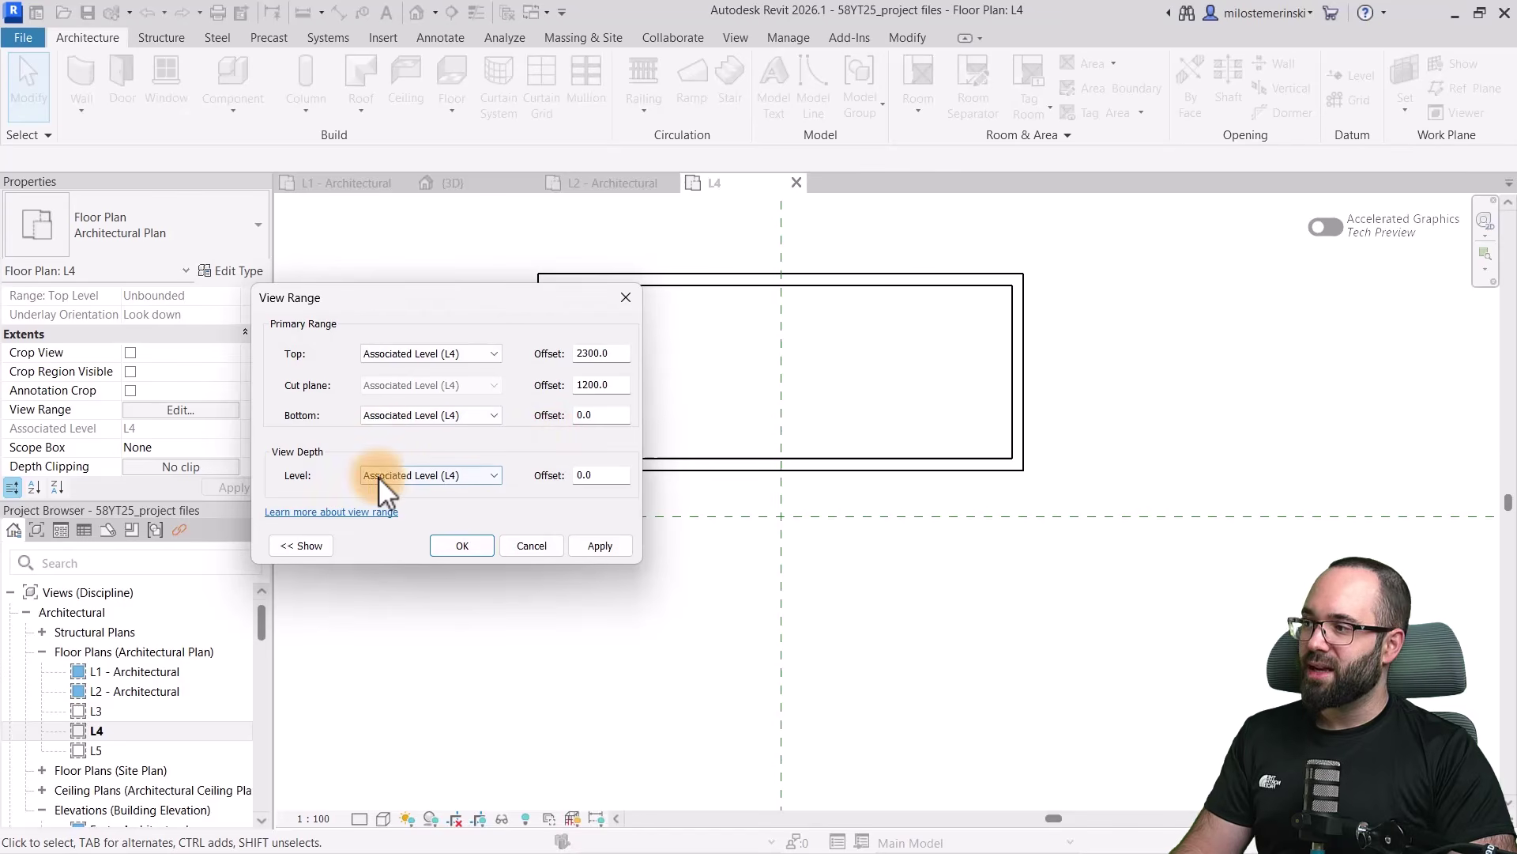
{"action": "left_click_drag", "start_coordinate": [453, 294], "coordinate": [313, 265]}
{"action": "left_click", "coordinate": [296, 449]}
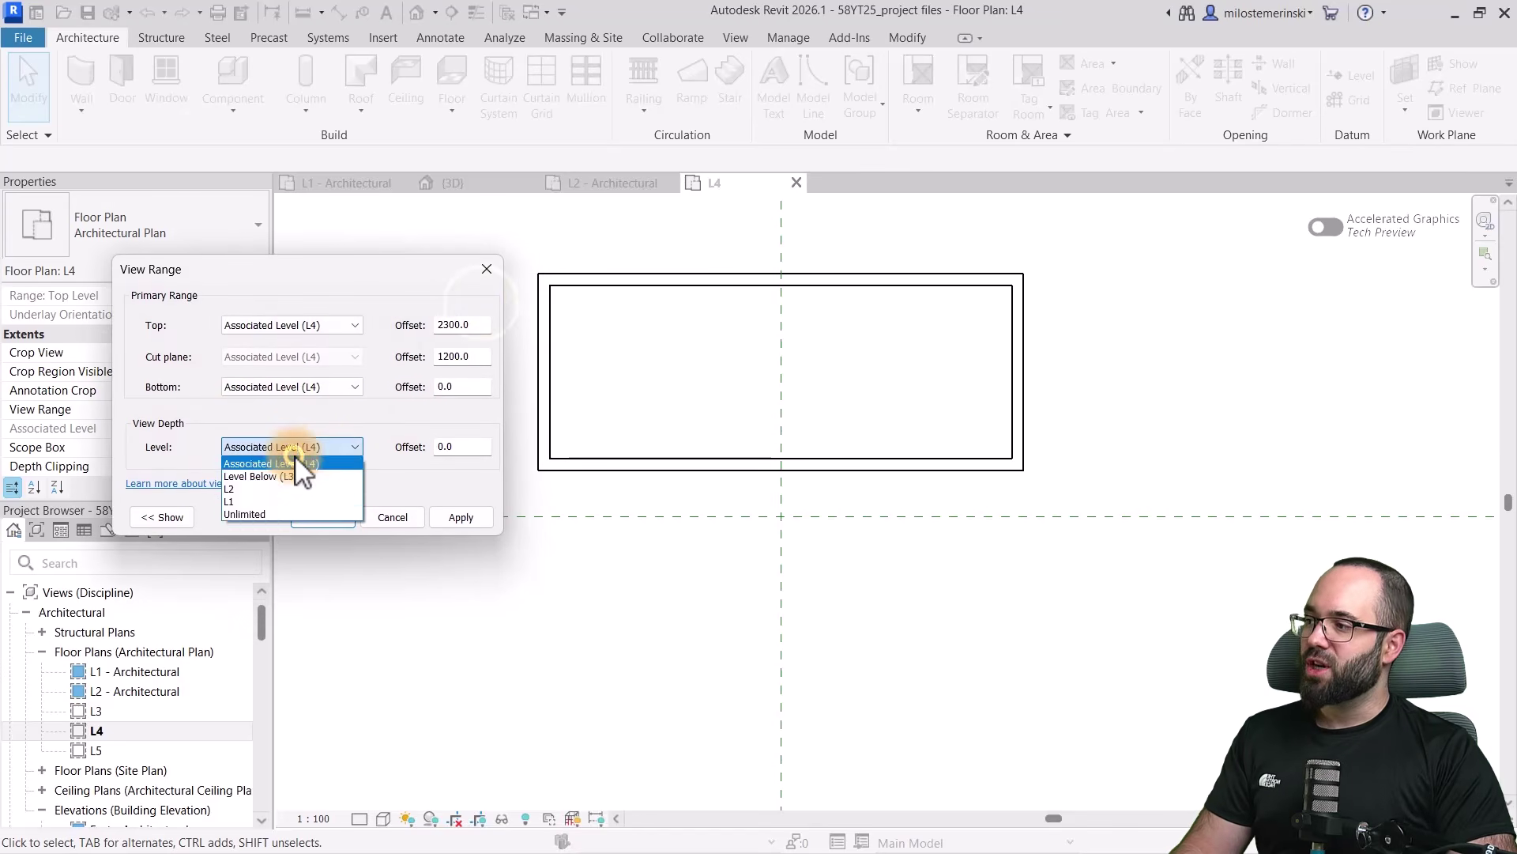
{"action": "left_click", "coordinate": [253, 506]}
{"action": "left_click", "coordinate": [457, 519]}
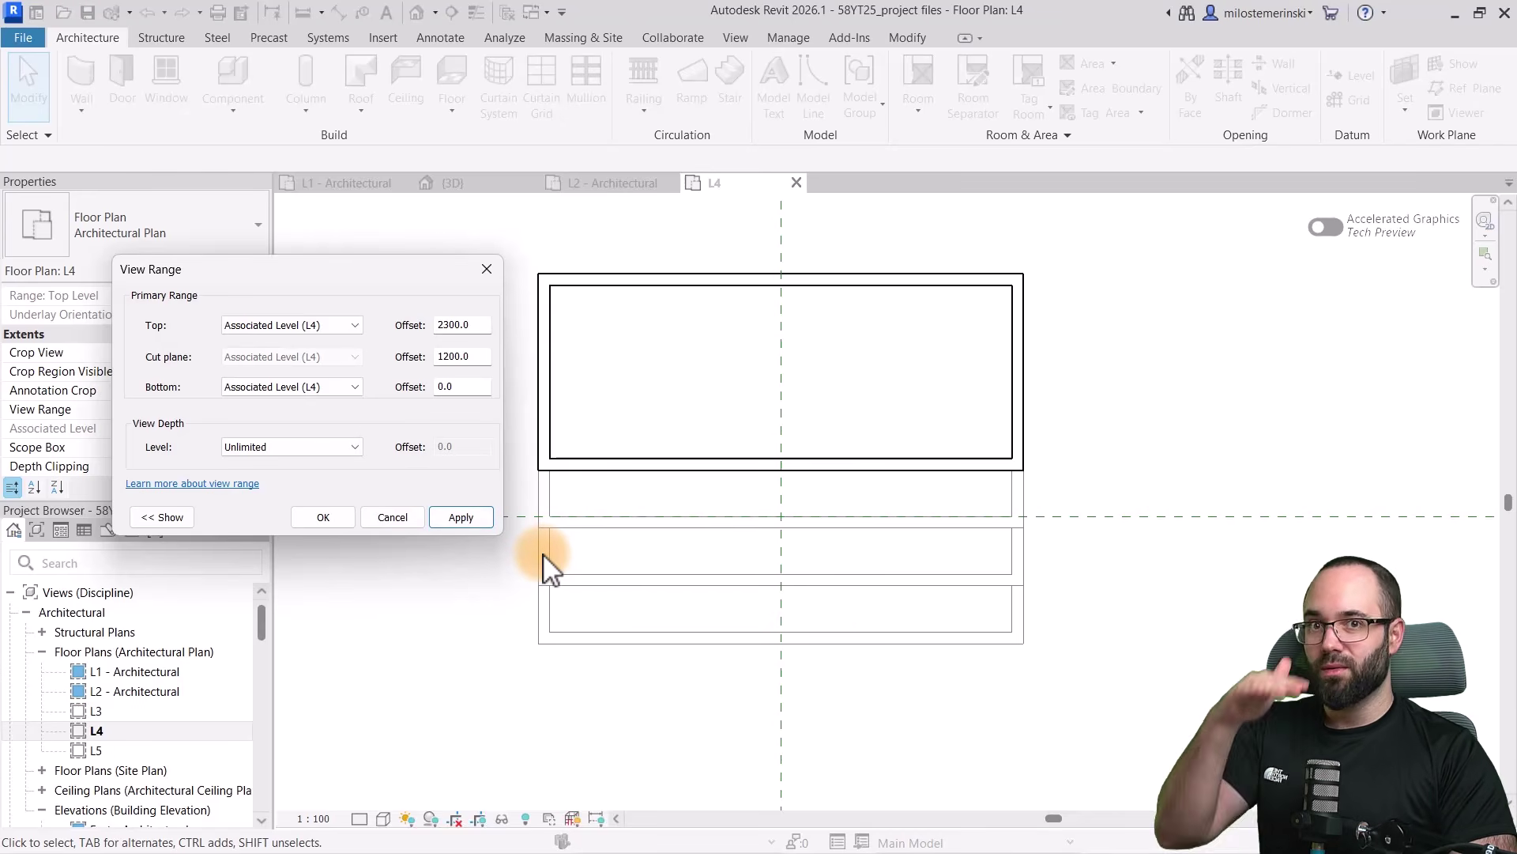
Change the L4 plan's view depth level to L2 and apply it
{"action": "left_click", "coordinate": [263, 446]}
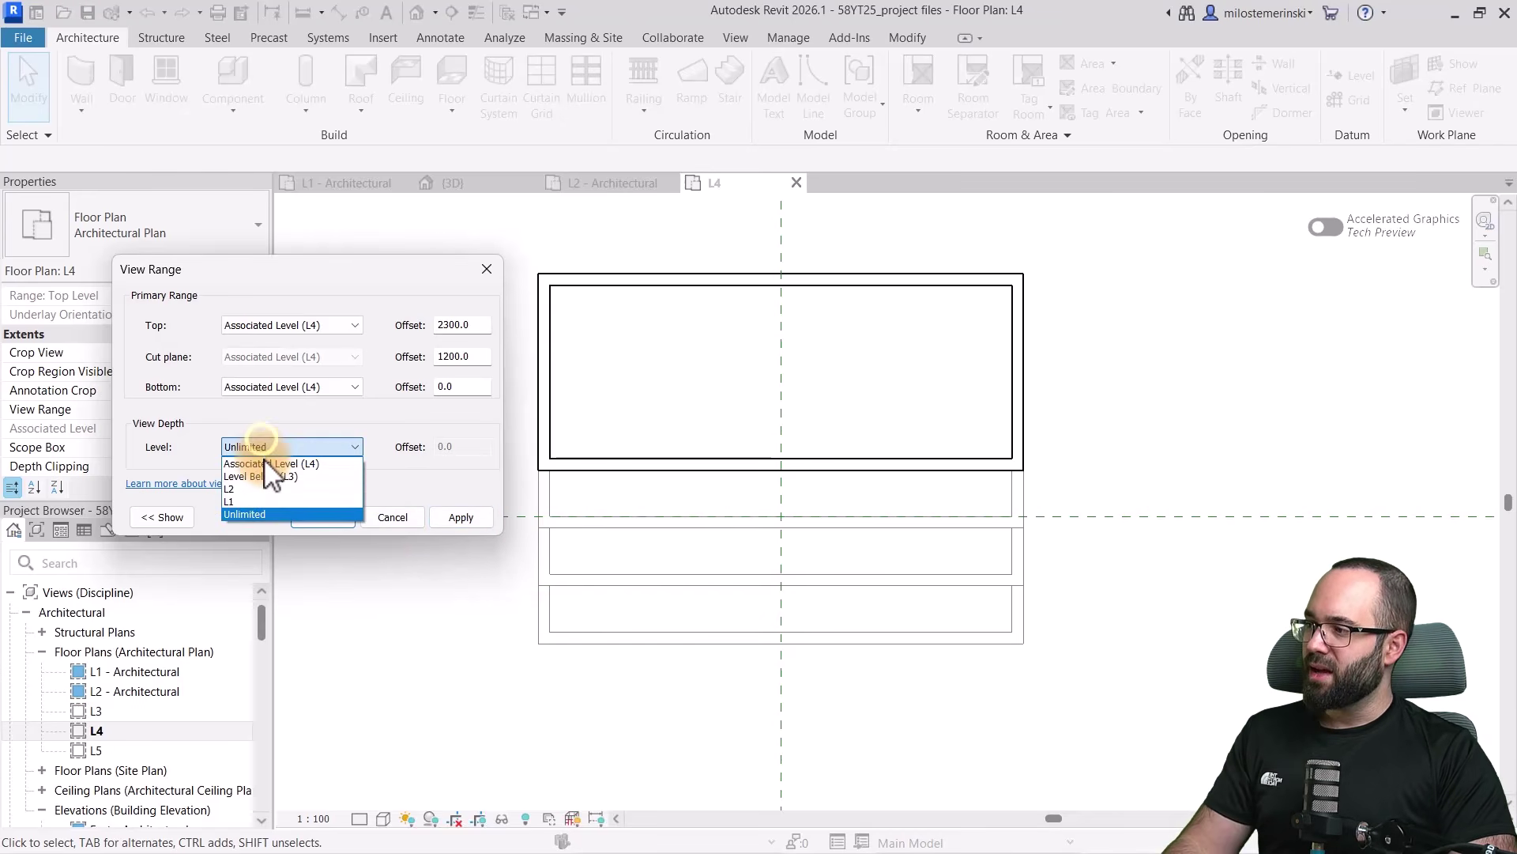
{"action": "left_click", "coordinate": [240, 501]}
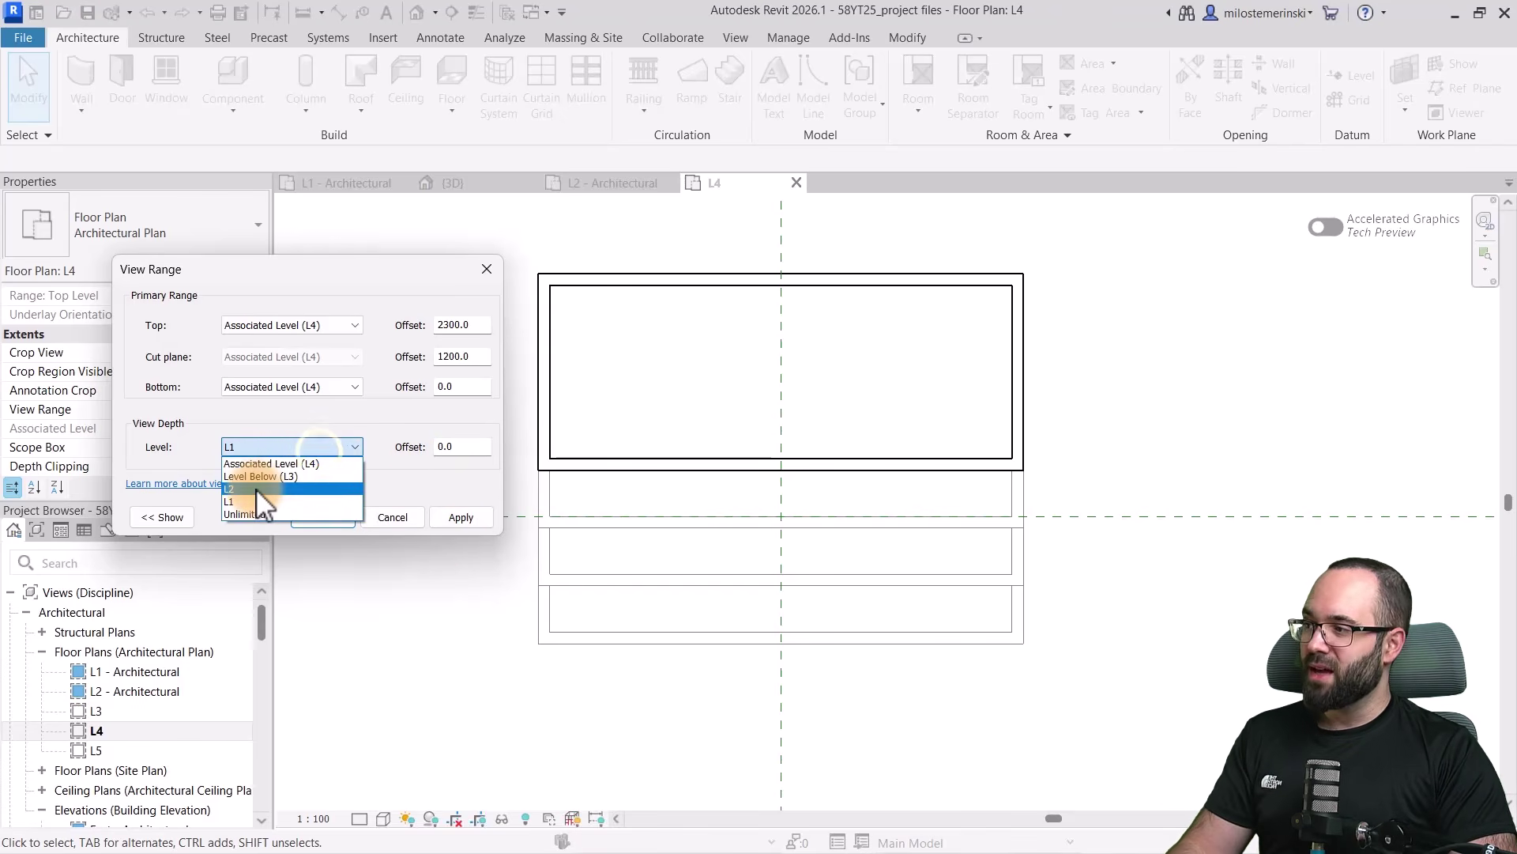
{"action": "left_click", "coordinate": [256, 489]}
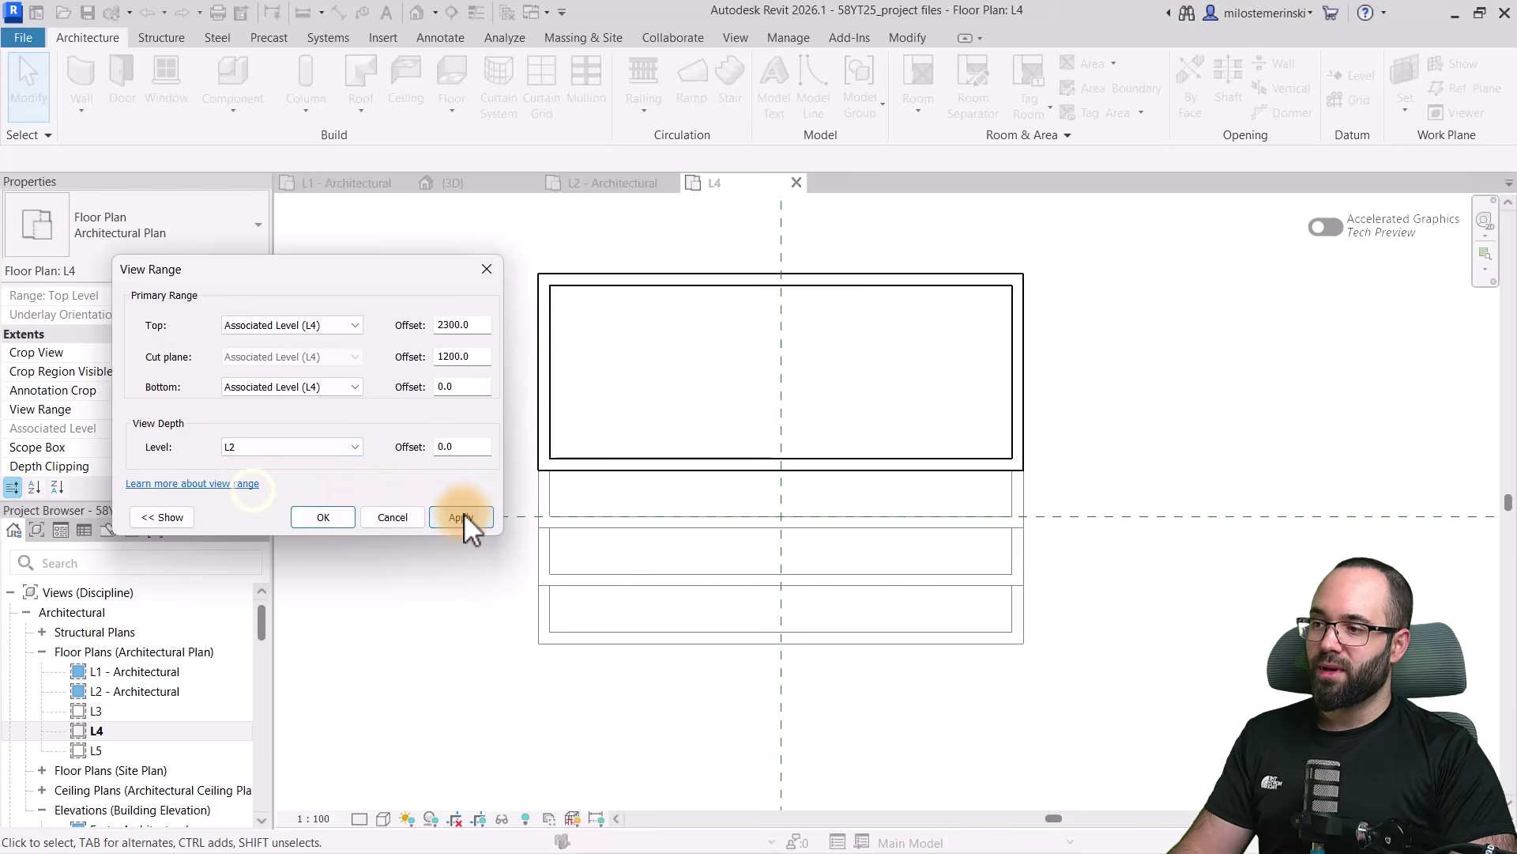
{"action": "left_click", "coordinate": [461, 516]}
Limit the L4 plan's view depth to Level Below (L3) and apply it
{"action": "left_click", "coordinate": [308, 445]}
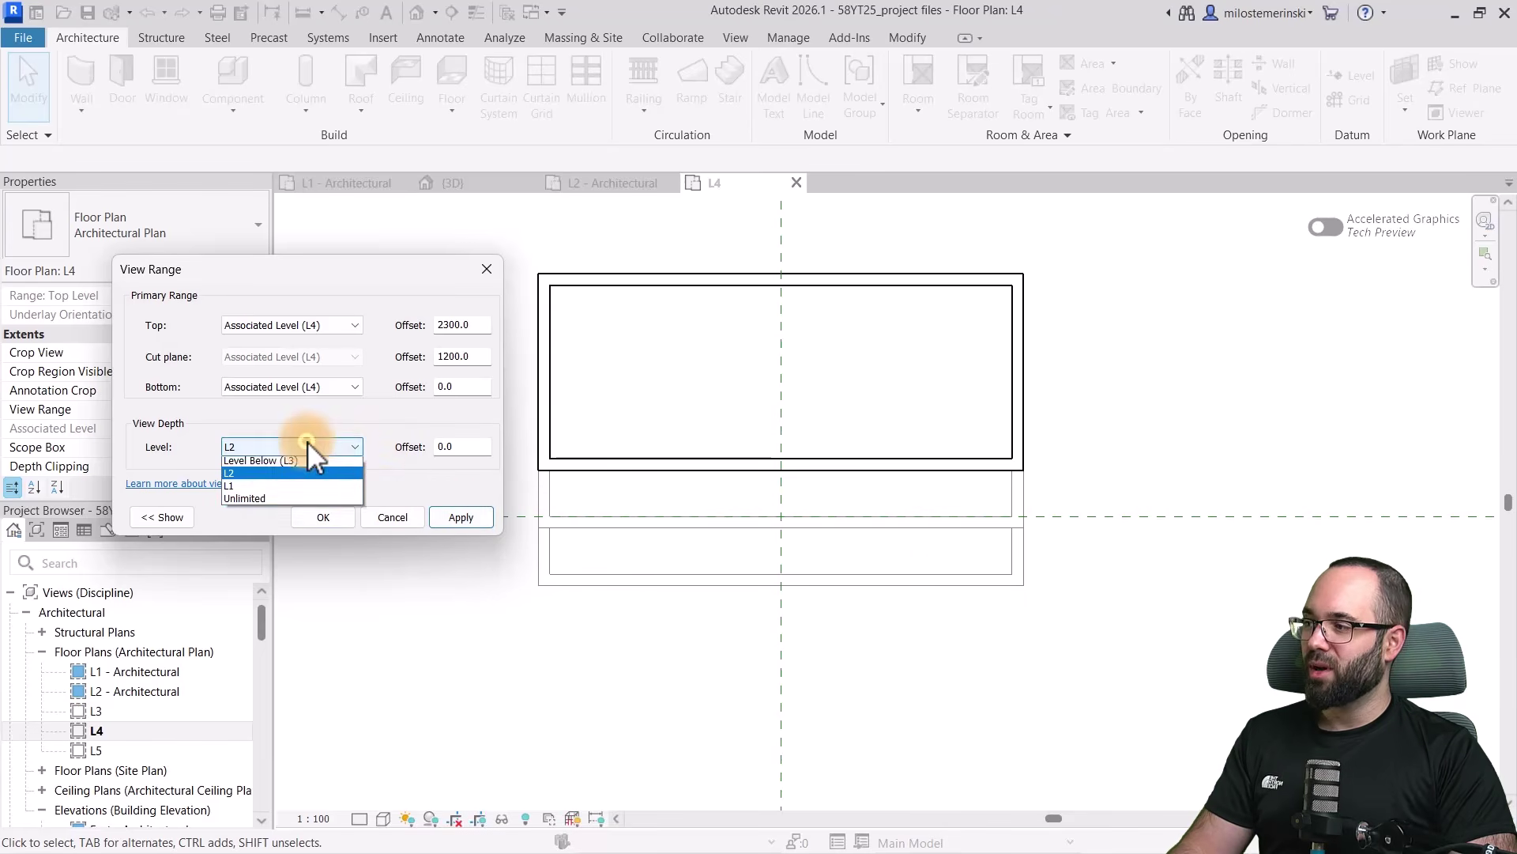
{"action": "left_click", "coordinate": [258, 477]}
{"action": "left_click", "coordinate": [468, 519]}
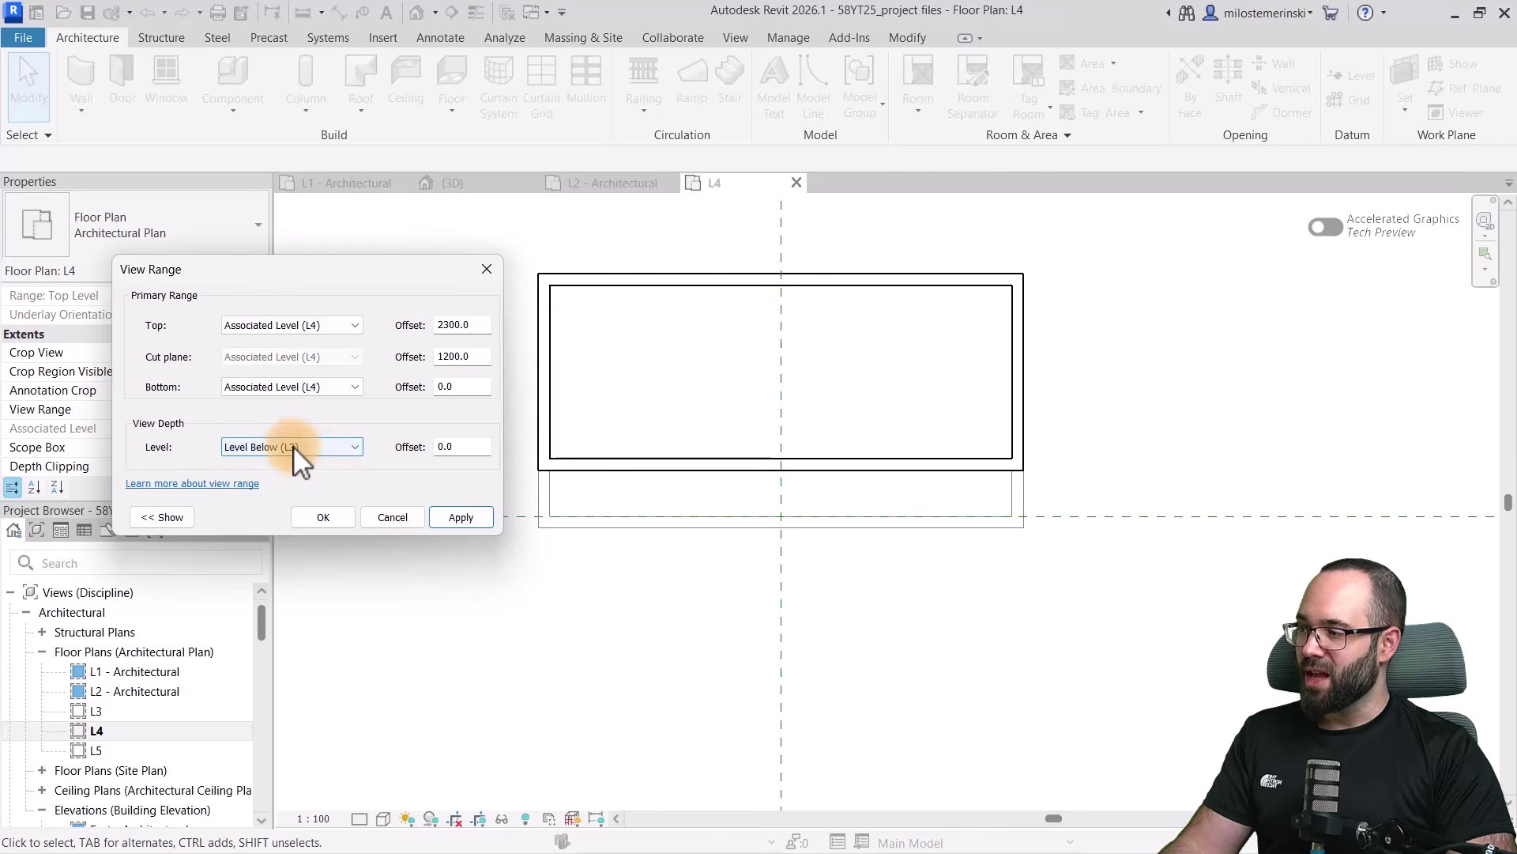
Try to apply L1 as the bottom of the primary range while view depth stays at L3, and cancel the view range edit
{"action": "left_click", "coordinate": [278, 389]}
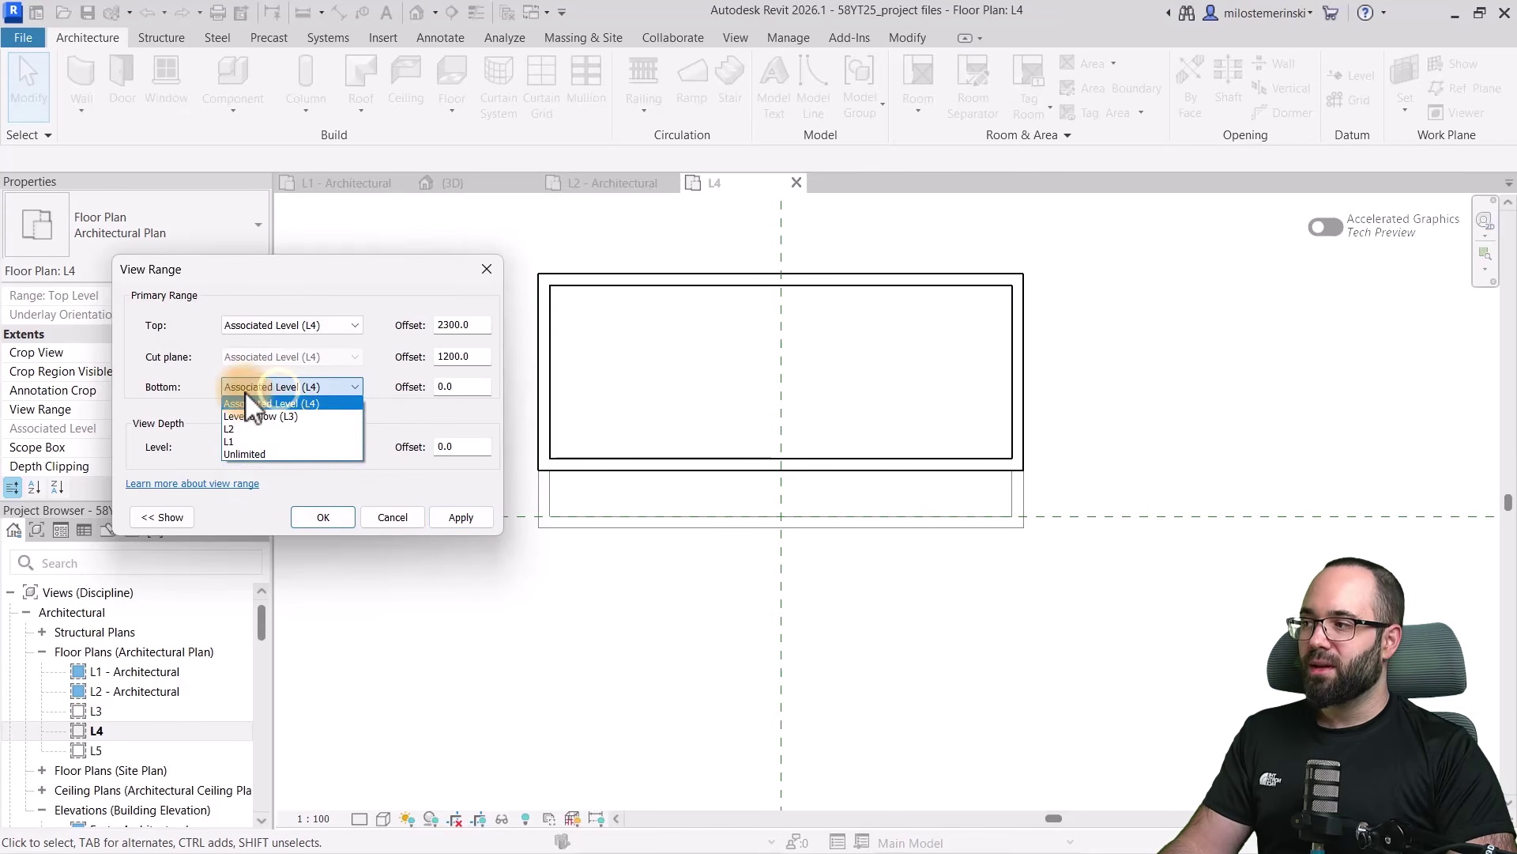
{"action": "left_click", "coordinate": [231, 439]}
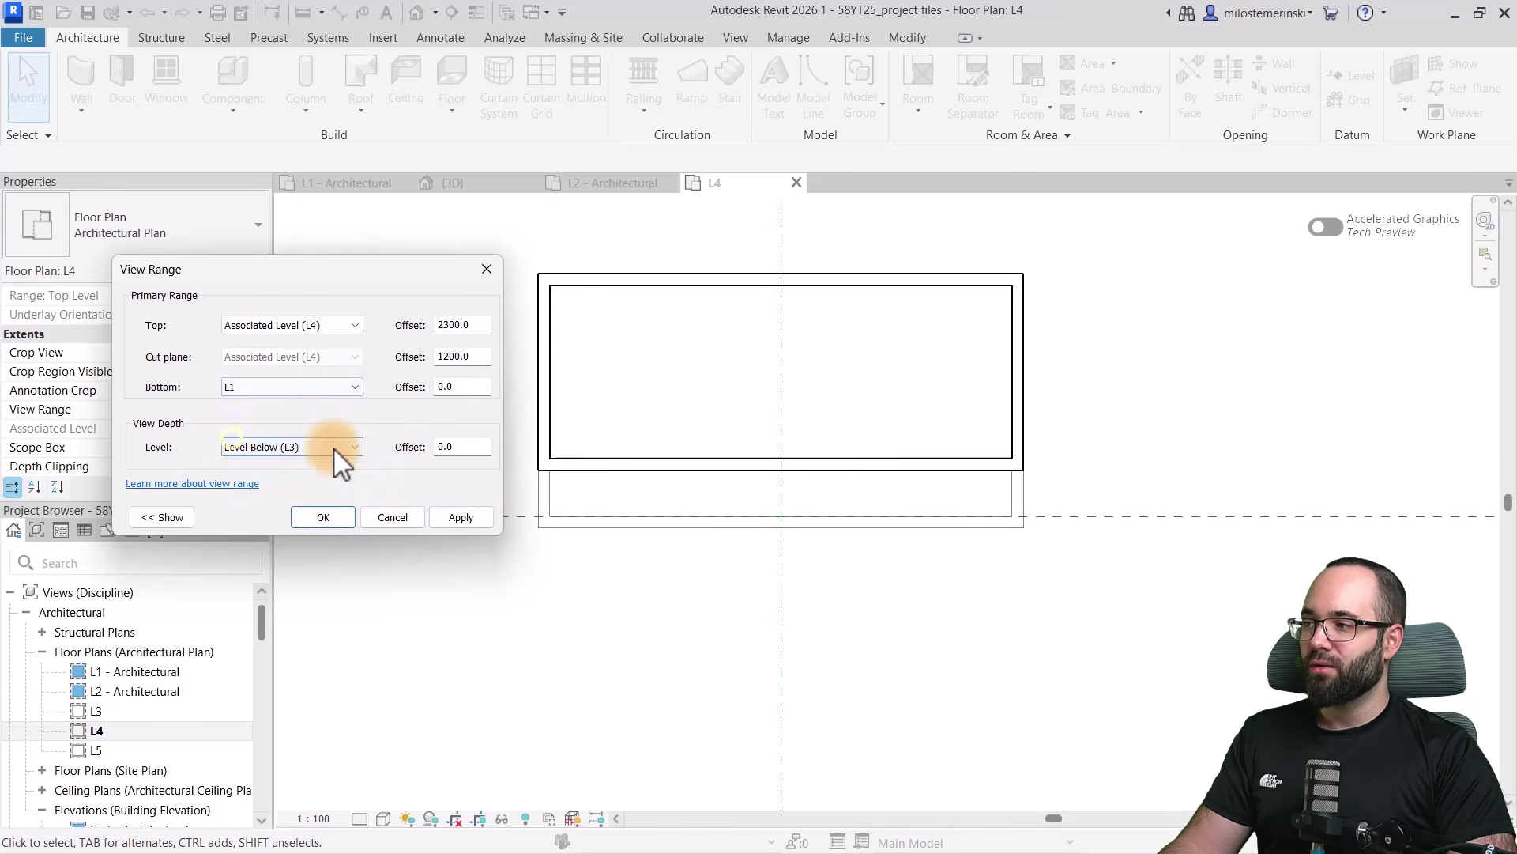
{"action": "left_click", "coordinate": [457, 513]}
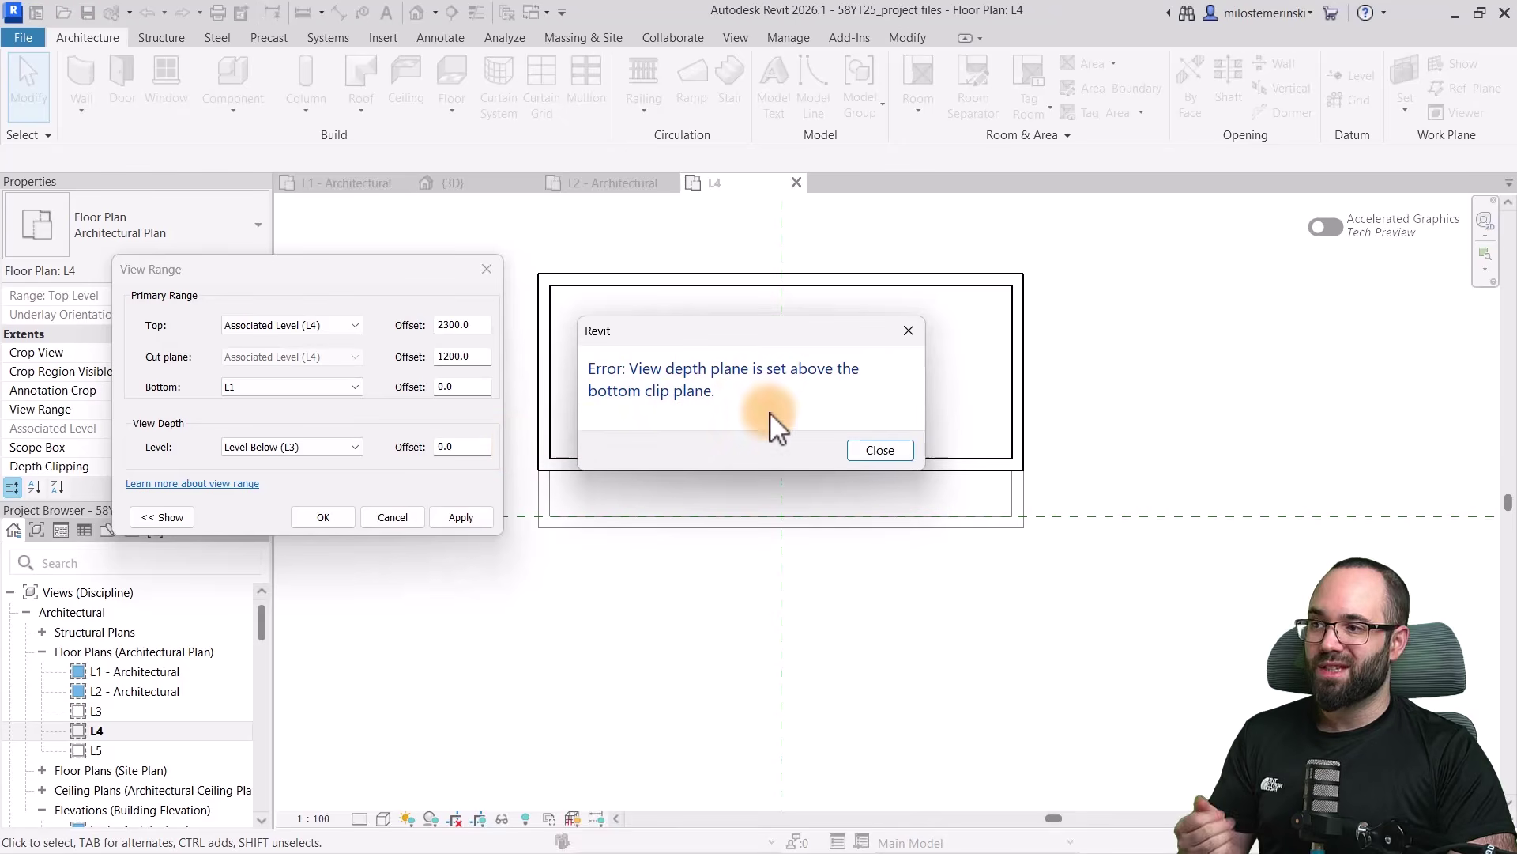
{"action": "left_click", "coordinate": [869, 452]}
{"action": "left_click", "coordinate": [373, 519]}
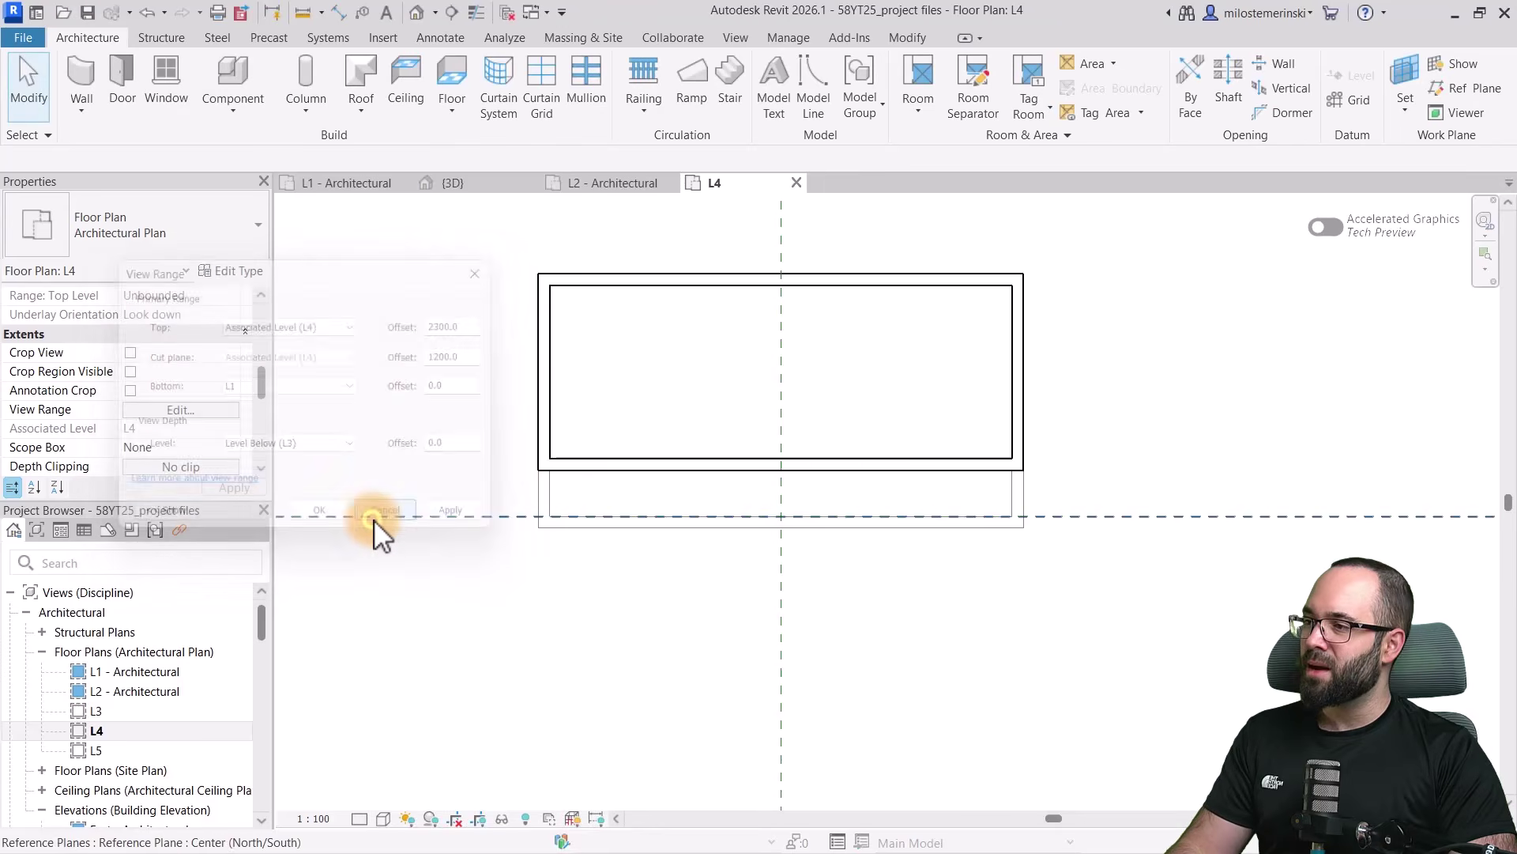
Switch to the 3D view, orbit to the opposite side of the stepped walls and enable the section box
{"action": "left_click", "coordinate": [455, 183]}
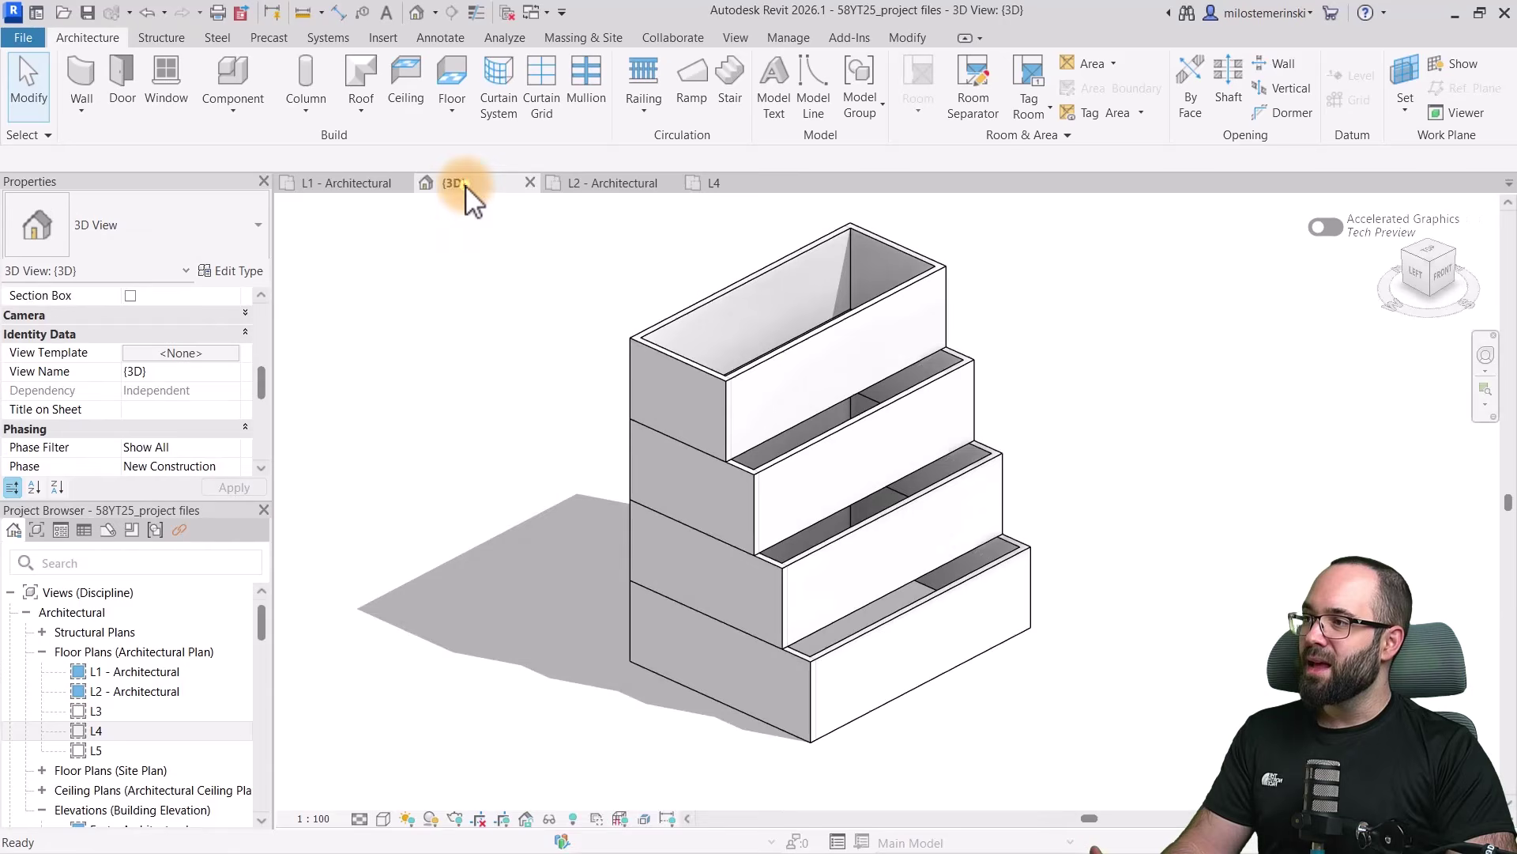
{"action": "mouse_move", "coordinate": [901, 472]}
{"action": "middle_mouse_down", "text": "shift"}
{"action": "mouse_move", "coordinate": [1185, 501]}
{"action": "mouse_move", "coordinate": [882, 453]}
{"action": "mouse_move", "coordinate": [909, 456]}
{"action": "middle_mouse_up", "text": "shift"}
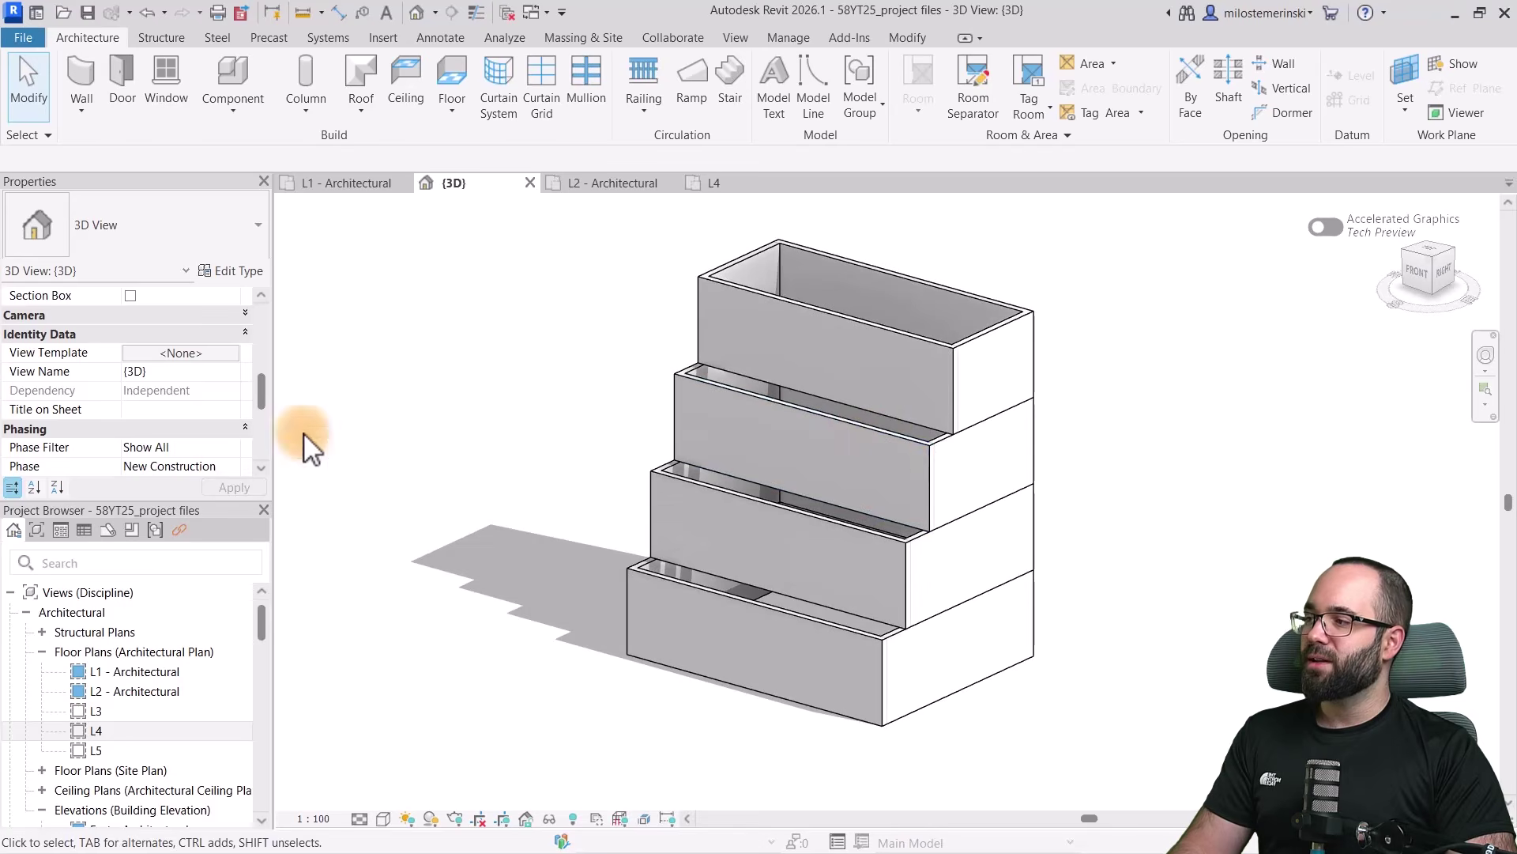
{"action": "scroll", "coordinate": [173, 424], "scroll_direction": "down", "scroll_amount": 1}
{"action": "scroll", "coordinate": [161, 415], "scroll_direction": "up", "scroll_amount": 1}
{"action": "scroll", "coordinate": [139, 372], "scroll_direction": "up", "scroll_amount": 1}
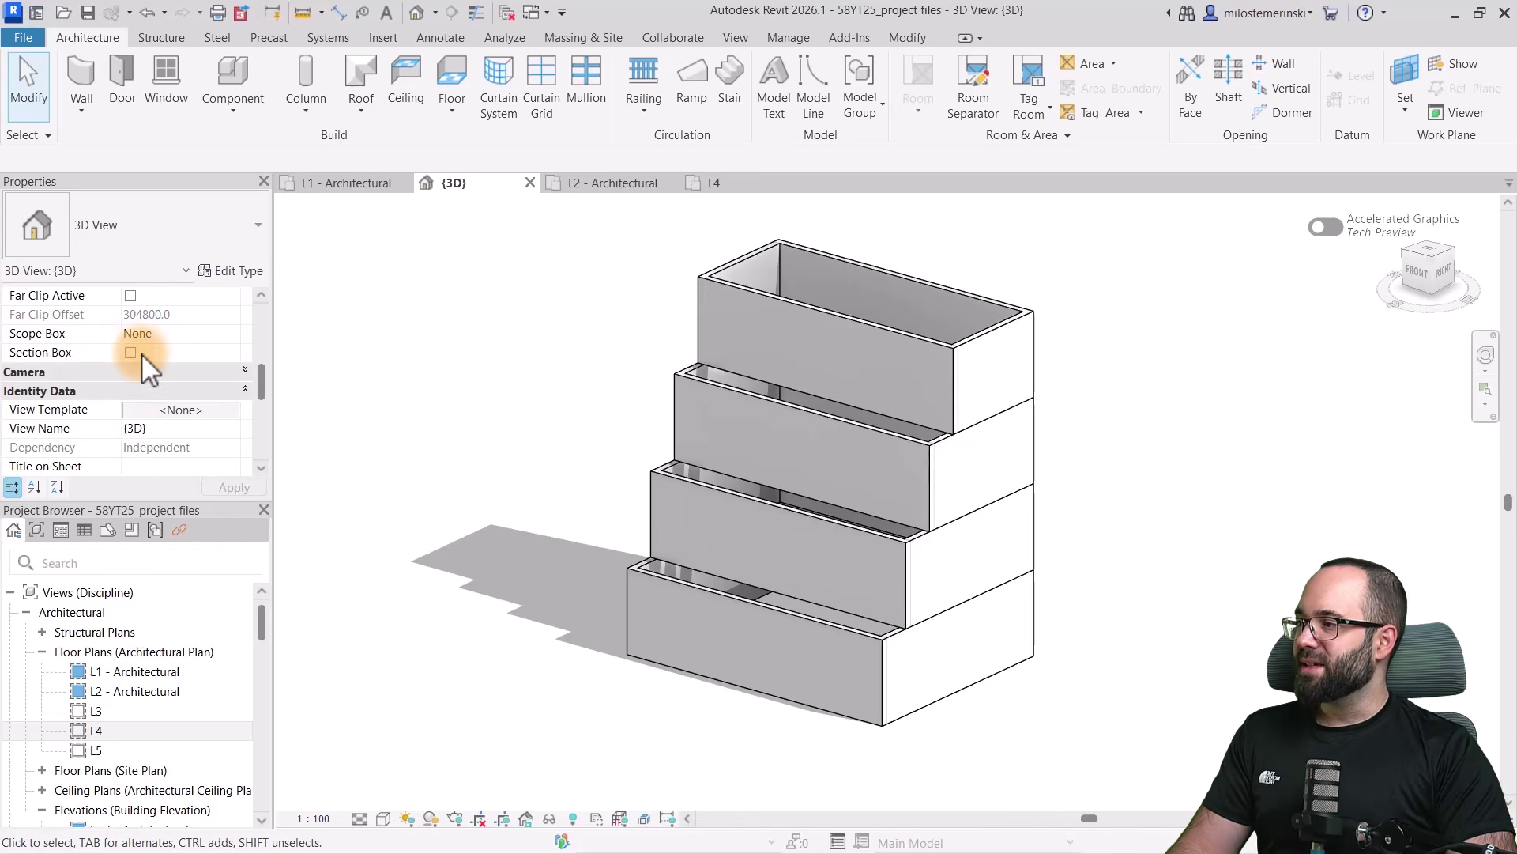
{"action": "left_click", "coordinate": [130, 353]}
{"action": "scroll", "coordinate": [811, 371], "scroll_direction": "down", "scroll_amount": 1}
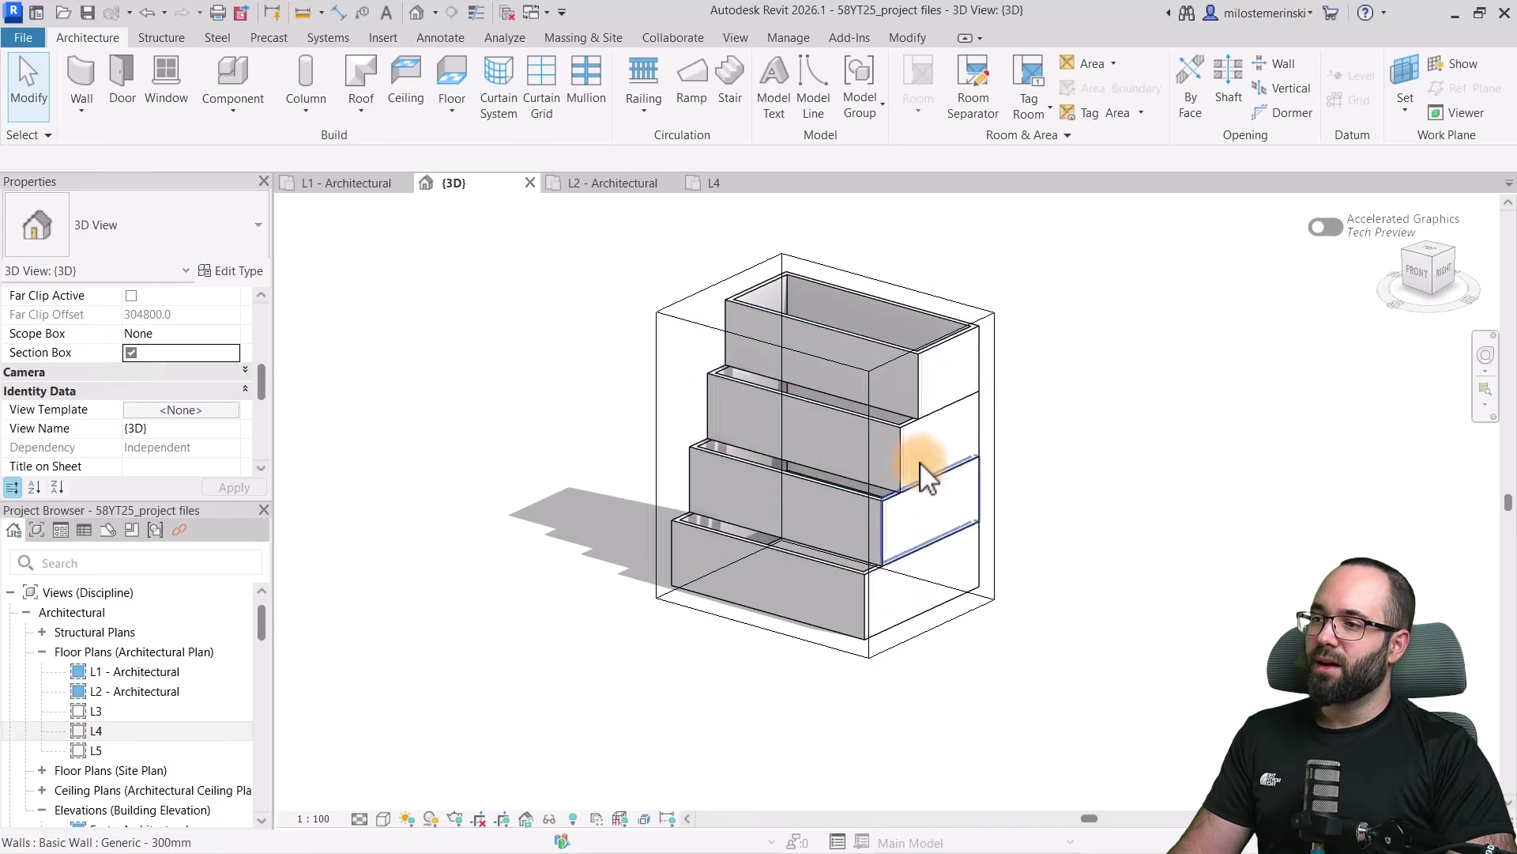
Raise the bottom face of the section box slightly, closer to the base of the lowest walls, and deselect the box
{"action": "left_click", "coordinate": [866, 661]}
{"action": "mouse_move", "coordinate": [824, 600]}
{"action": "left_mouse_down"}
{"action": "mouse_move", "coordinate": [790, 421]}
{"action": "mouse_move", "coordinate": [804, 438]}
{"action": "mouse_move", "coordinate": [824, 423]}
{"action": "mouse_move", "coordinate": [829, 603]}
{"action": "left_mouse_up"}
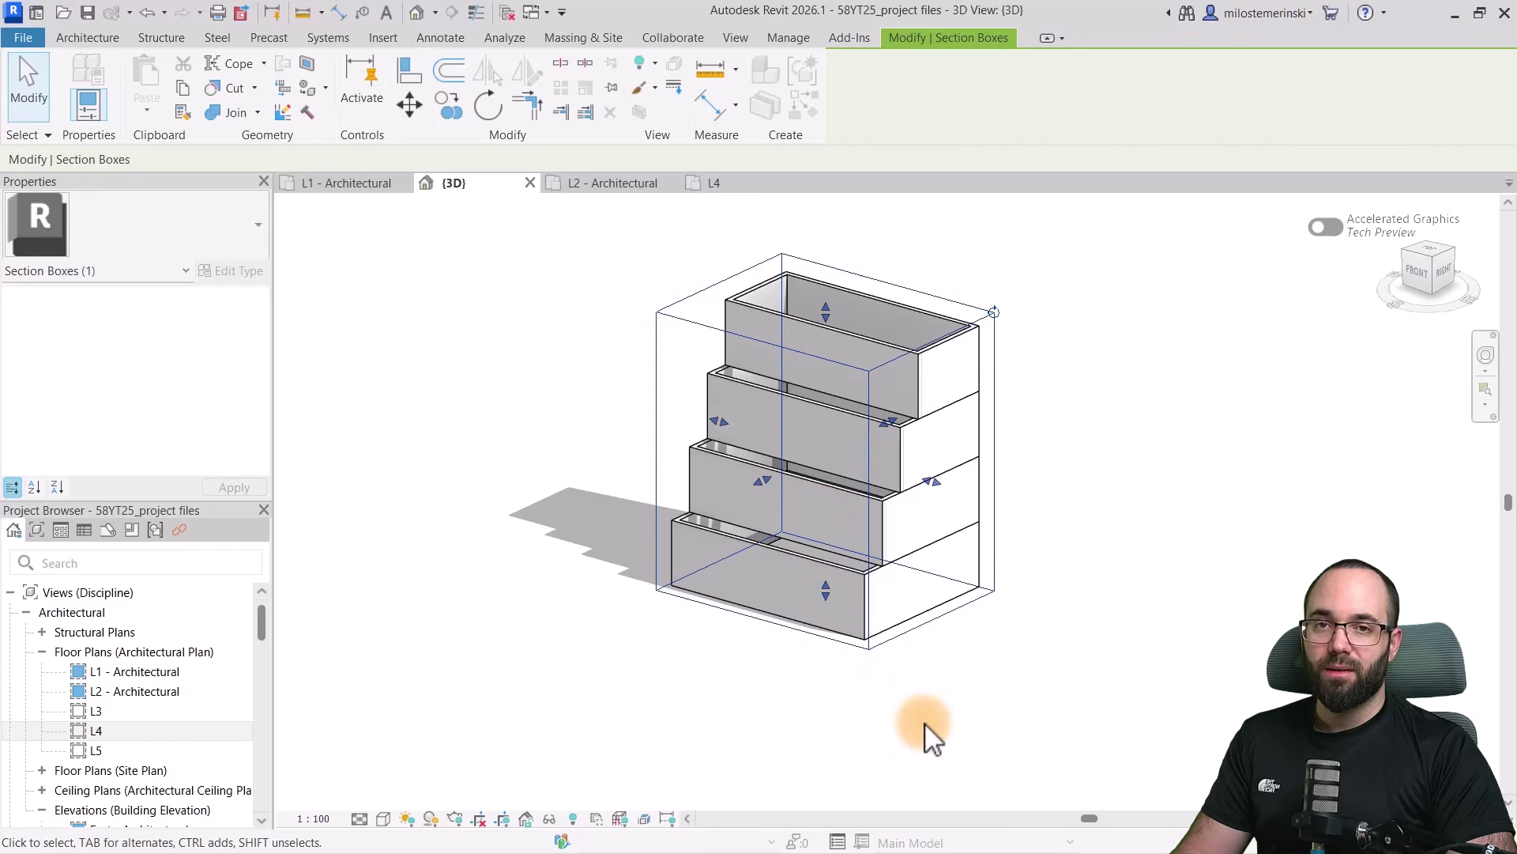
{"action": "left_click", "coordinate": [472, 288]}
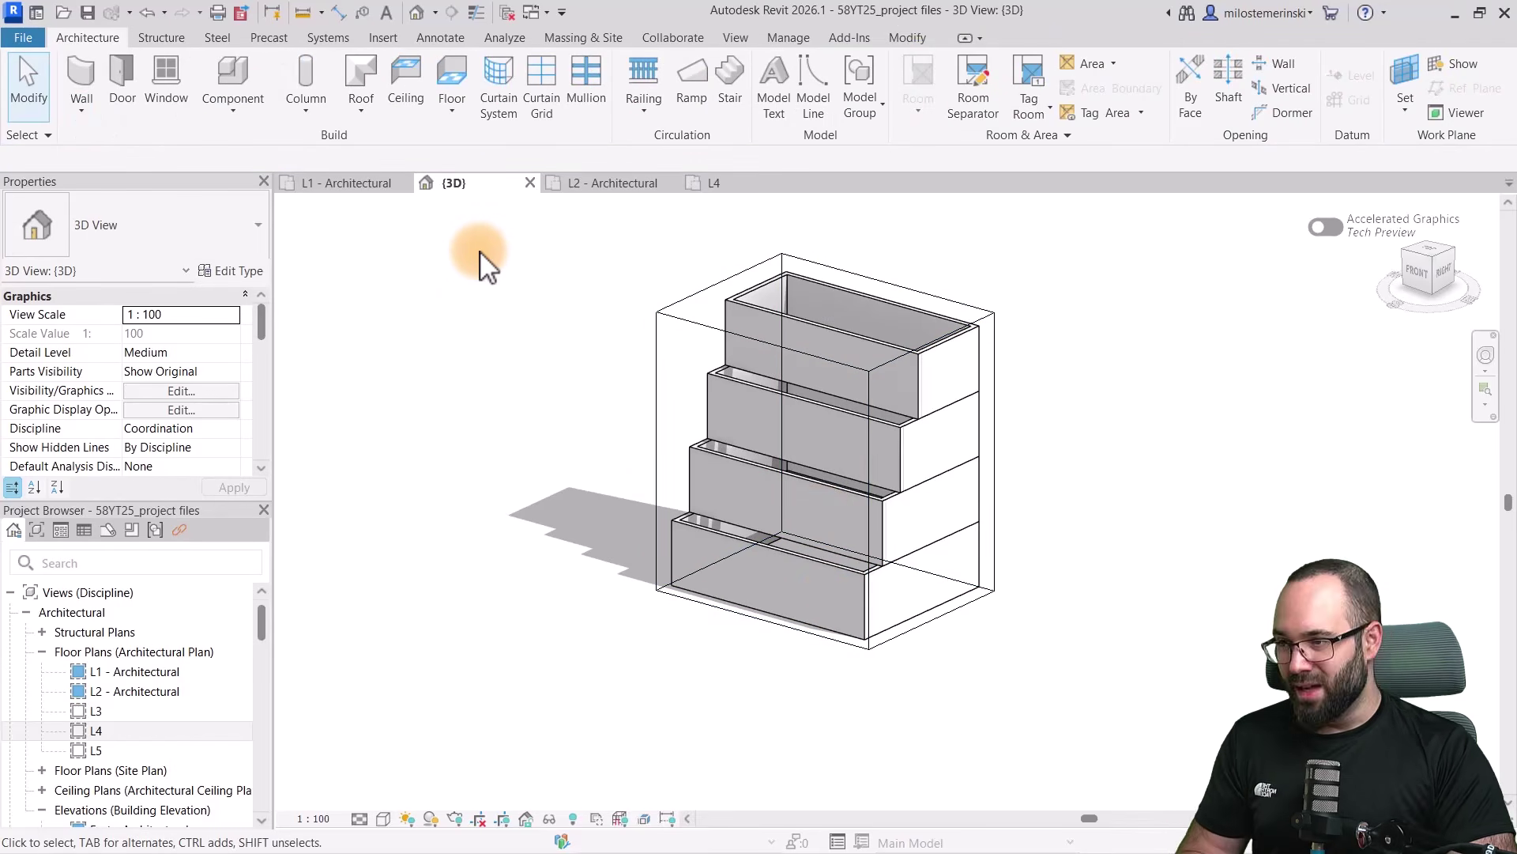